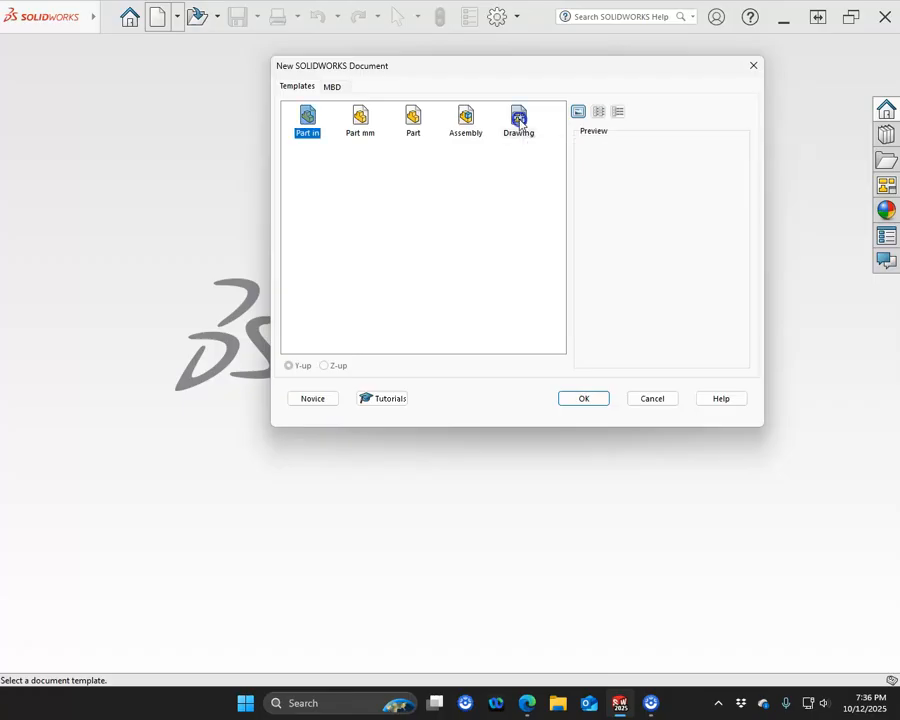
# Create a new drawing document from the Drawing template.
pyautogui.click(519, 120)
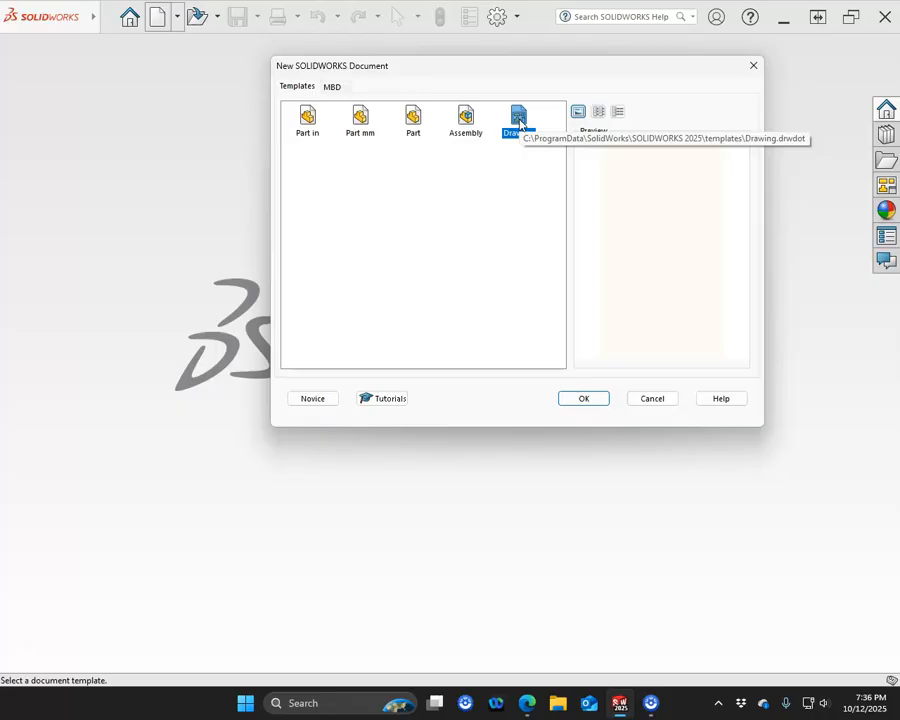
pyautogui.click(518, 125)
pyautogui.doubleClick(519, 120)
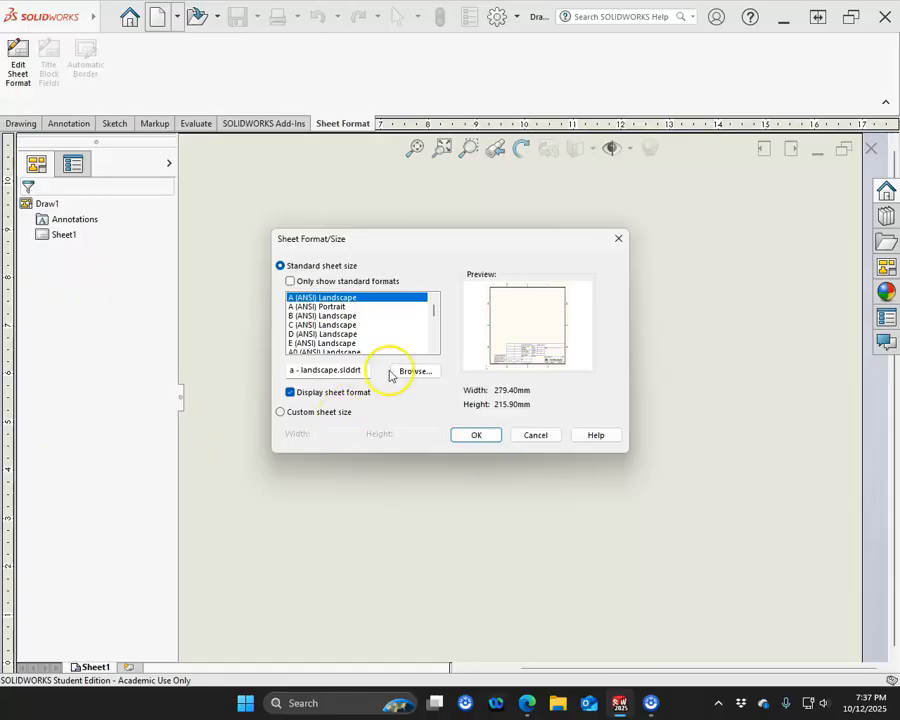
# Choose a custom sheet size and set the sheet width to 11 in.
pyautogui.click(325, 411)
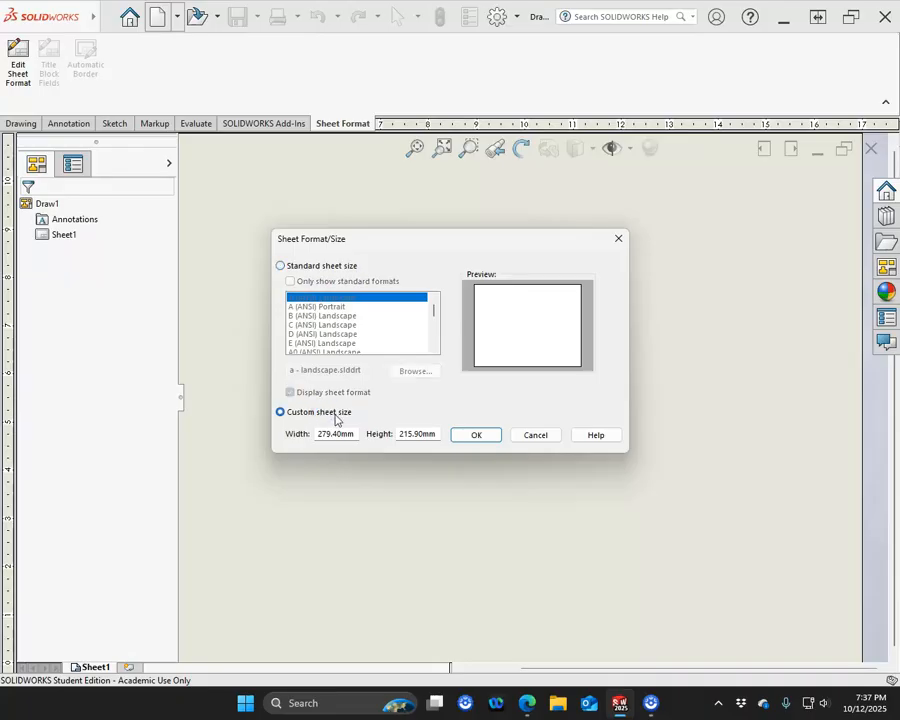
pyautogui.click(326, 431)
pyautogui.click(334, 431)
pyautogui.click(352, 432)
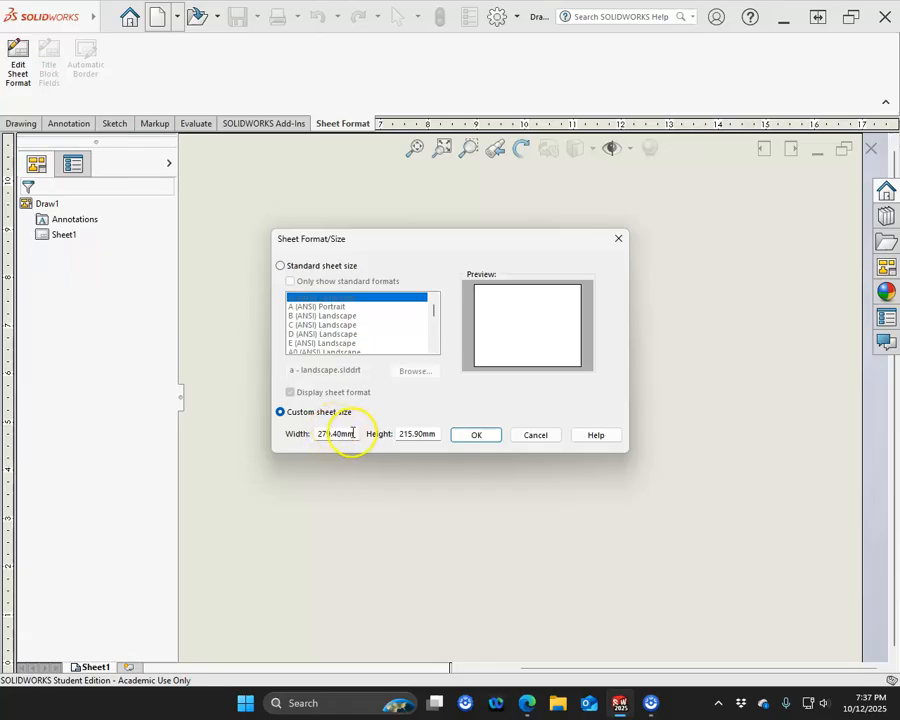
pyautogui.doubleClick(352, 432)
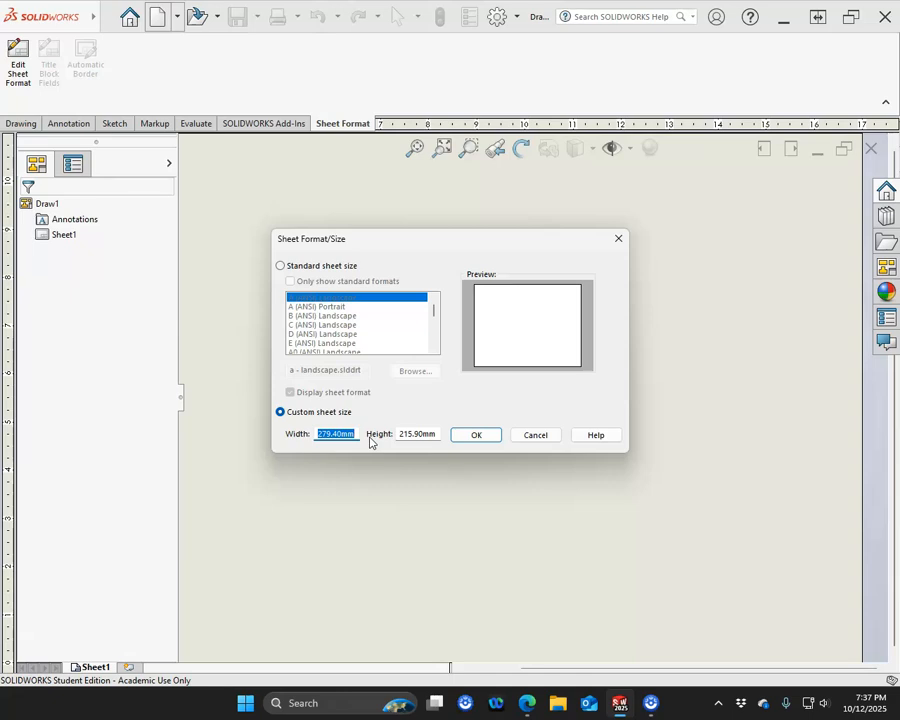
pyautogui.click(366, 455)
pyautogui.write('11')
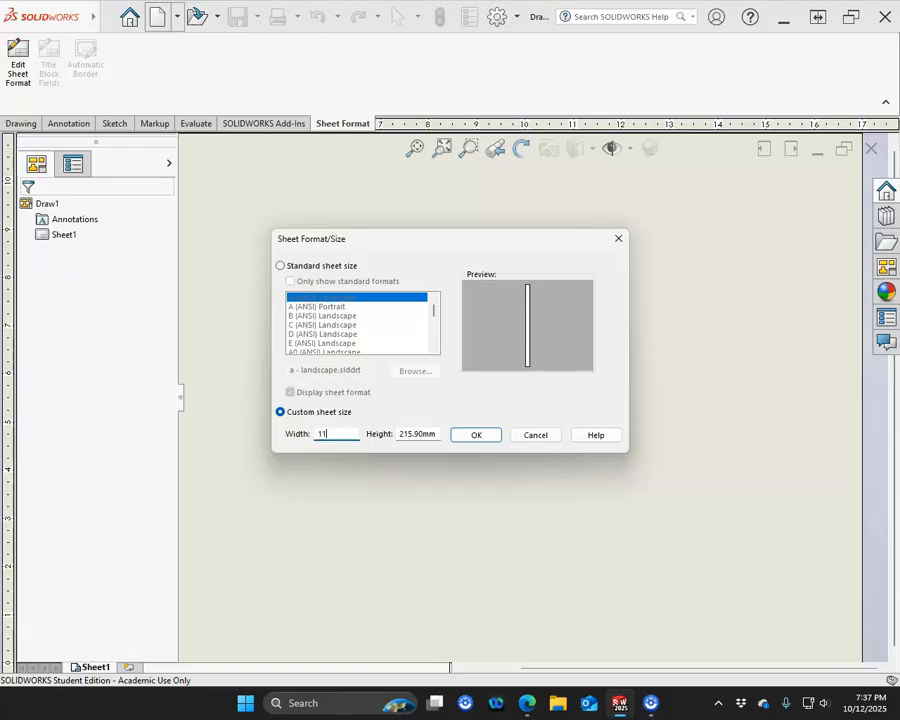
pyautogui.write('in')
pyautogui.press('Tab')
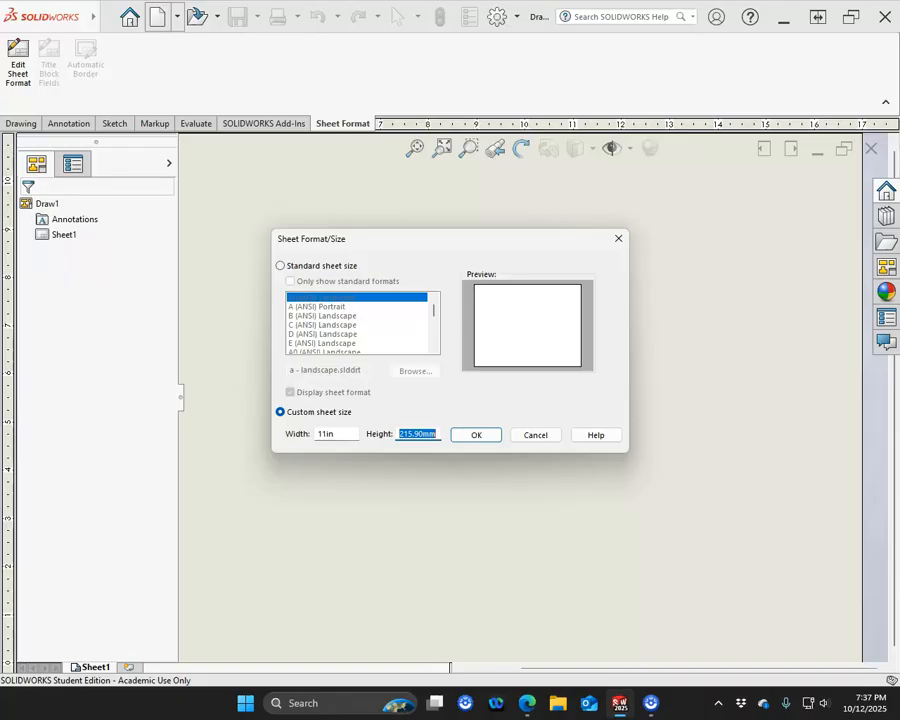
# Set the custom sheet's height to 8.5 in and create the blank sheet.
pyautogui.write('8.5')
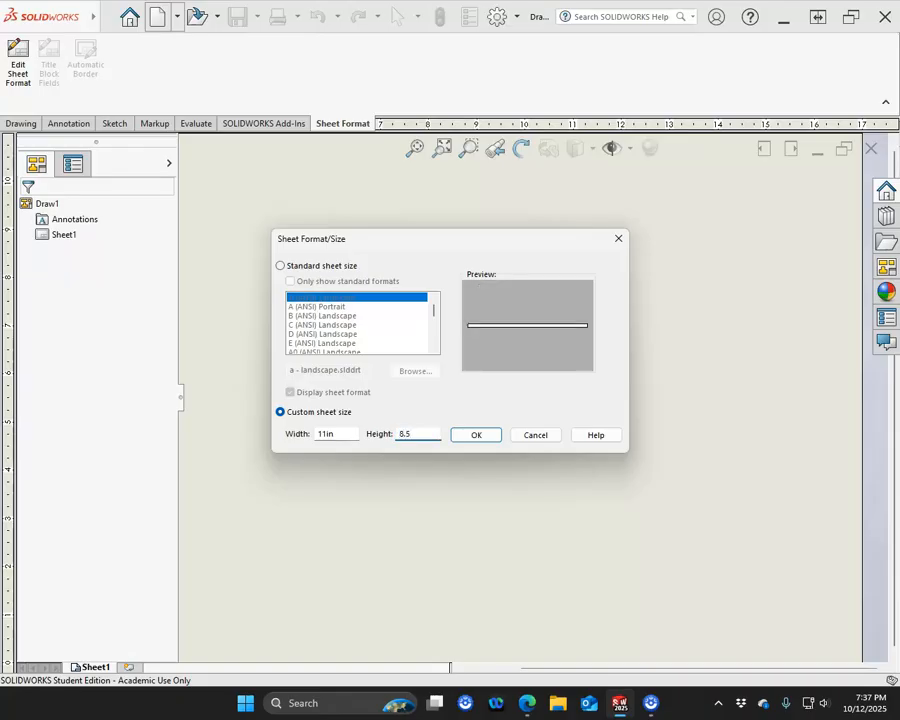
pyautogui.write('im=')
pyautogui.press('BackSpace')
pyautogui.press('BackSpace')
pyautogui.write('n')
pyautogui.press('Tab')
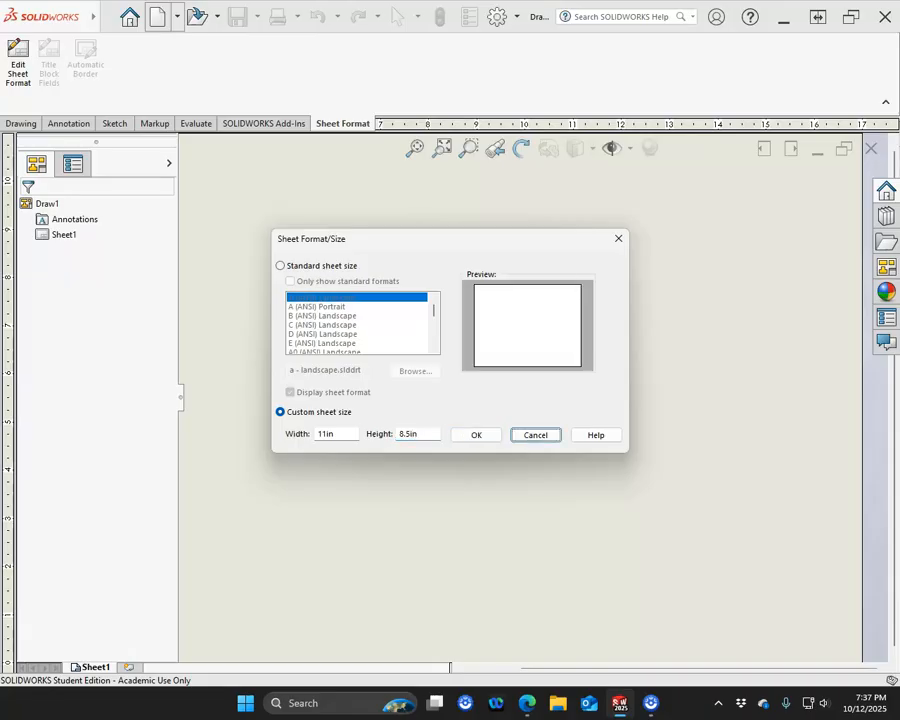
pyautogui.click(477, 434)
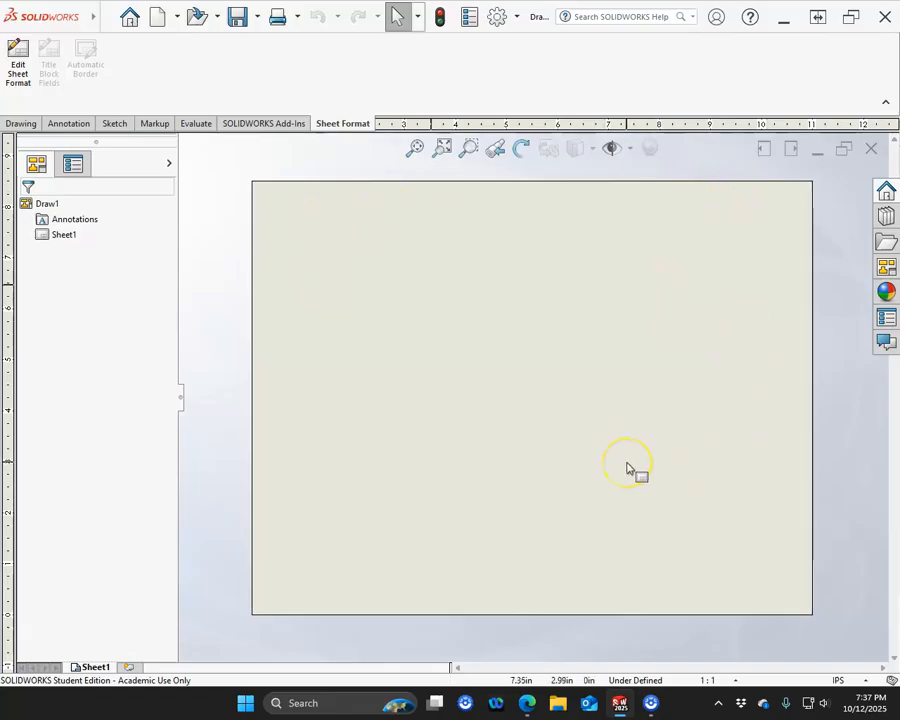
# Start editing the sheet format and begin an automatic border, skipping the deletion list to reach its zone and margin settings.
pyautogui.scroll(1, 545, 447)
pyautogui.scroll(-1, 573, 419)
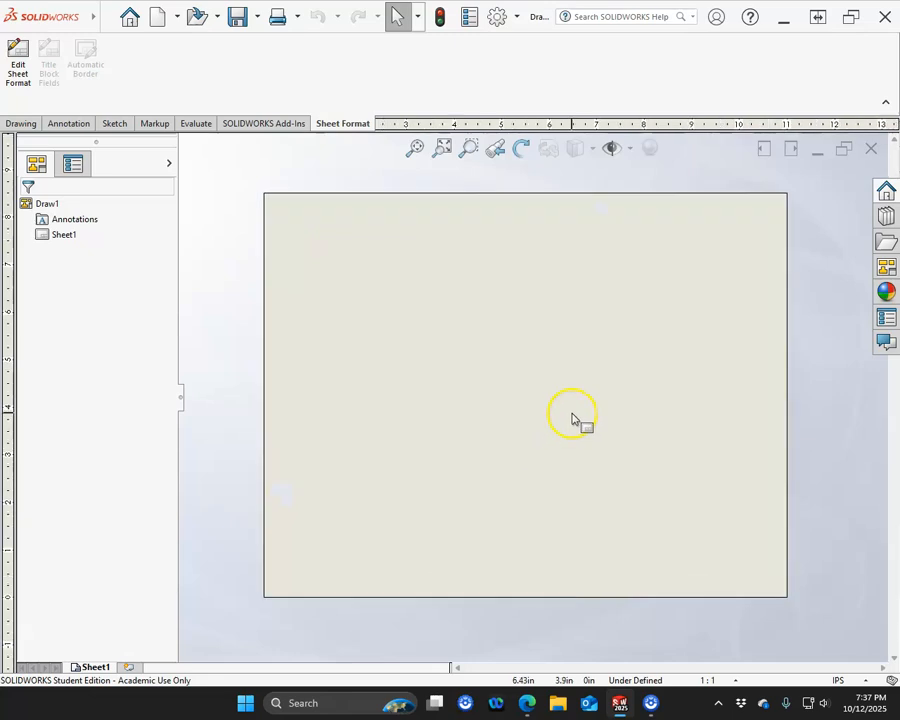
pyautogui.scroll(-1, 456, 381)
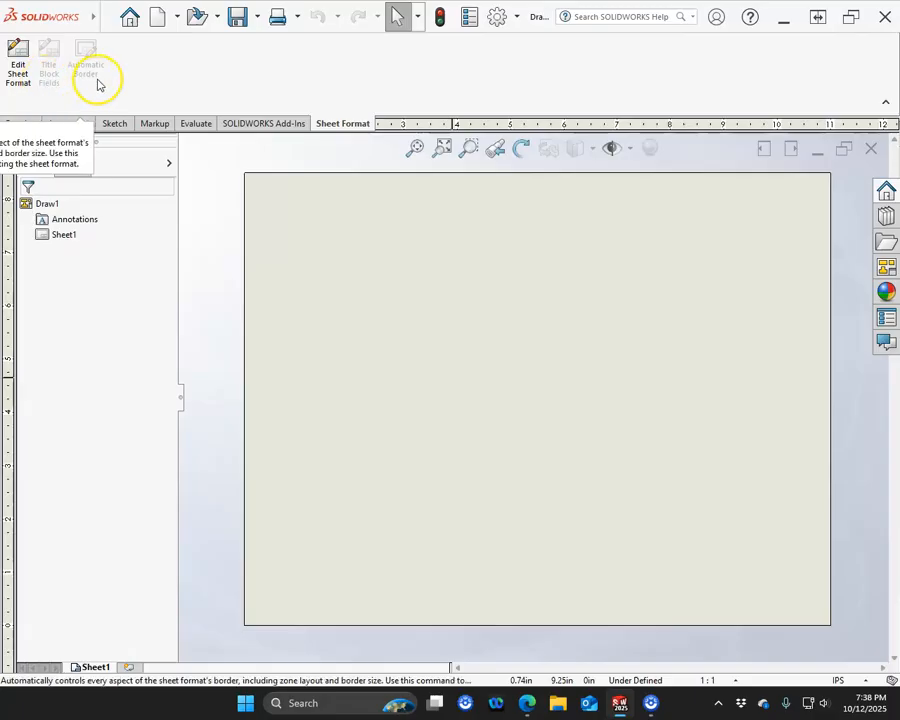
pyautogui.click(18, 55)
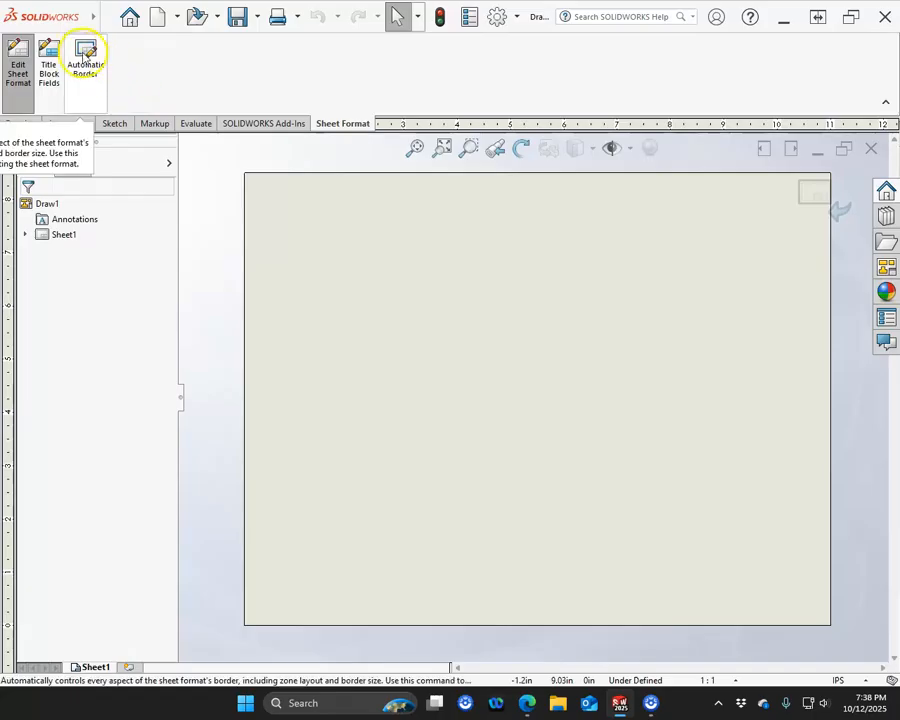
pyautogui.click(85, 57)
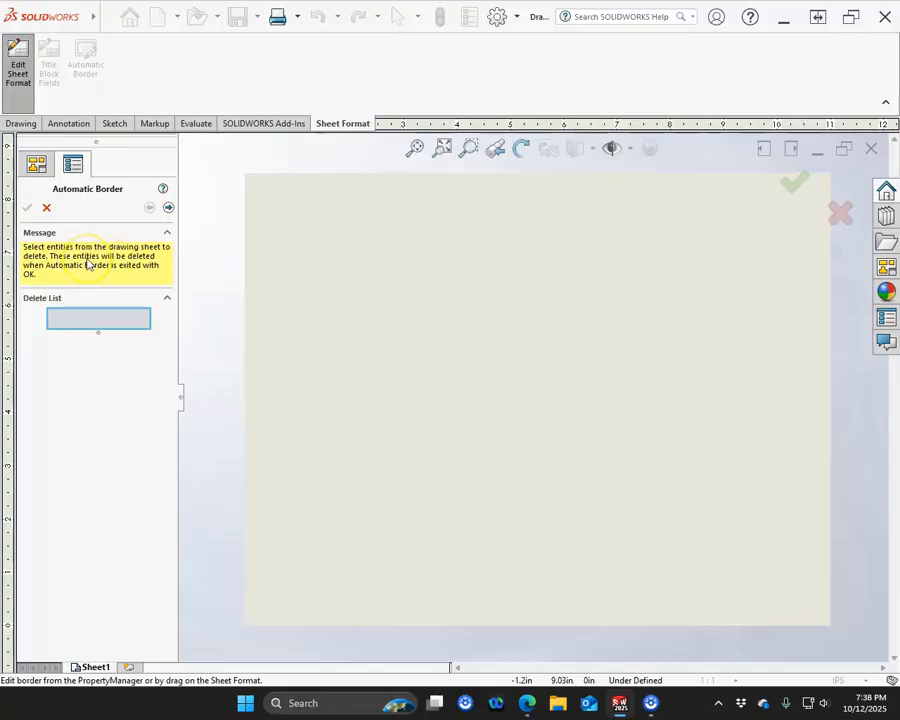
pyautogui.click(168, 207)
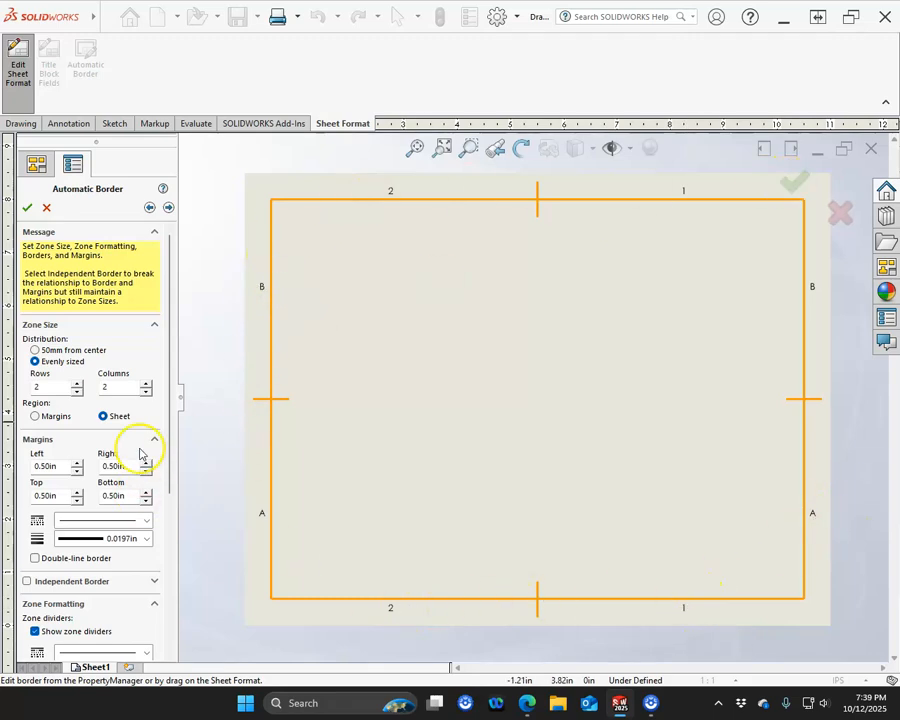
# Divide the border into evenly sized zones with 3 rows and 3 columns, using the sheet as the region.
pyautogui.doubleClick(46, 388)
pyautogui.write('3')
pyautogui.doubleClick(112, 387)
pyautogui.write('3')
pyautogui.click(103, 415)
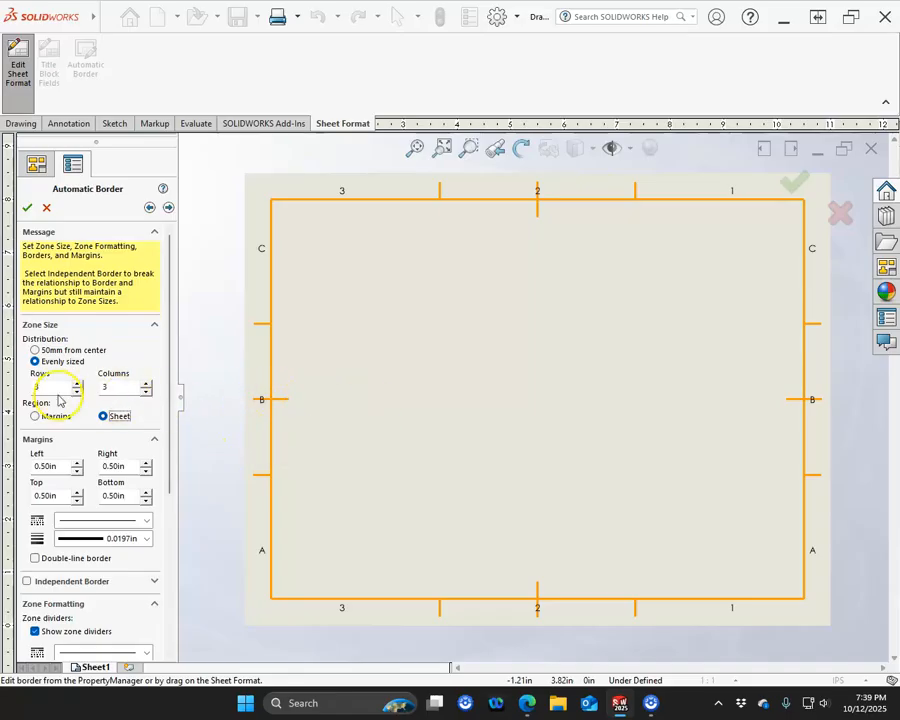
pyautogui.click(36, 350)
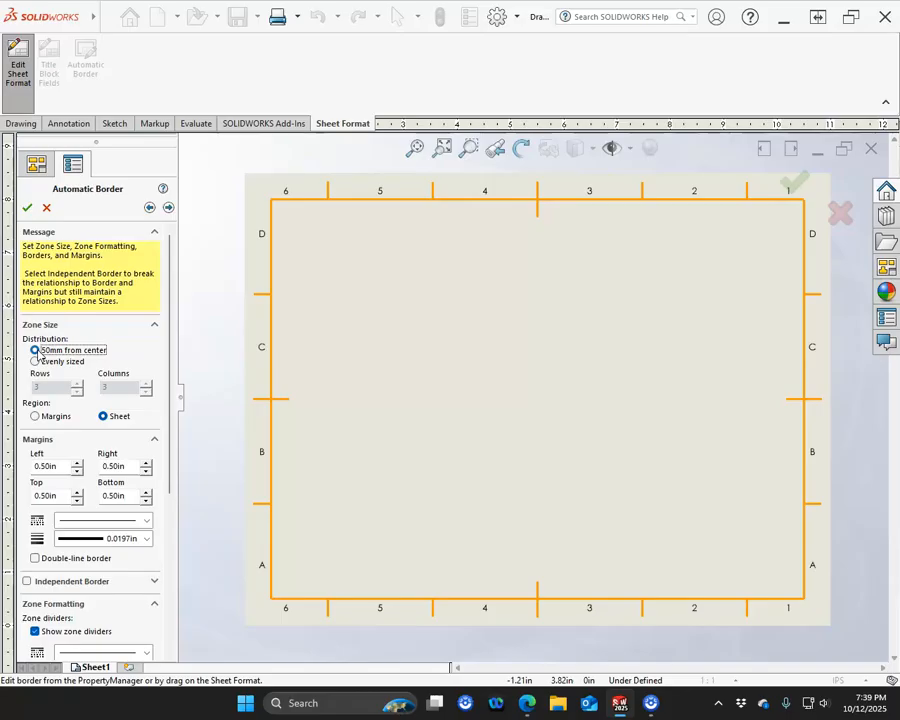
pyautogui.click(35, 361)
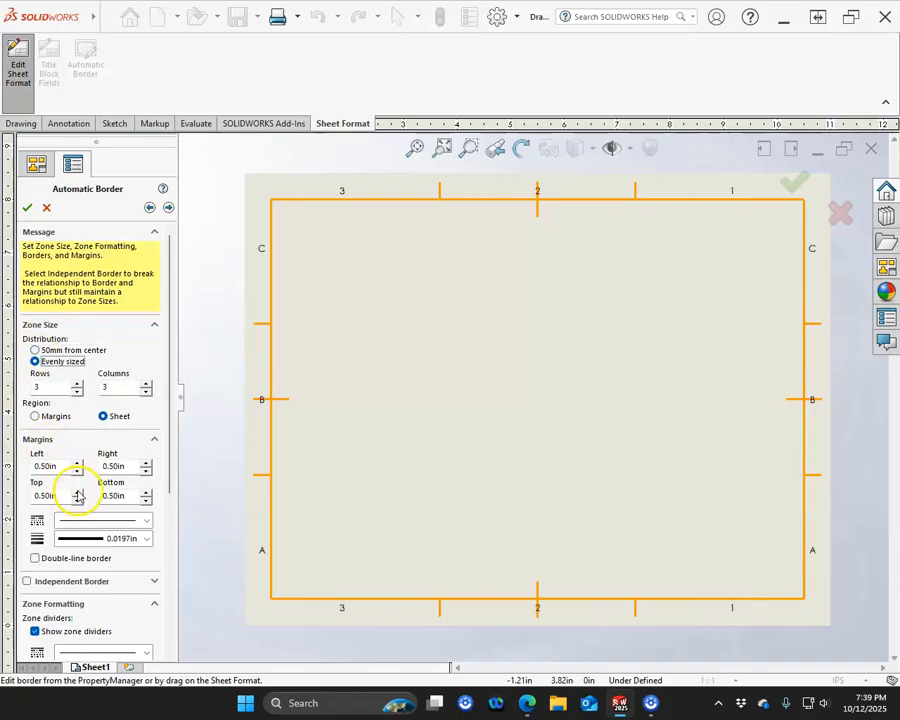
# Set both the outer and inner center zone divider lengths of the border to 0.10 in.
pyautogui.moveTo(171, 466); pyautogui.dragTo(164, 547)
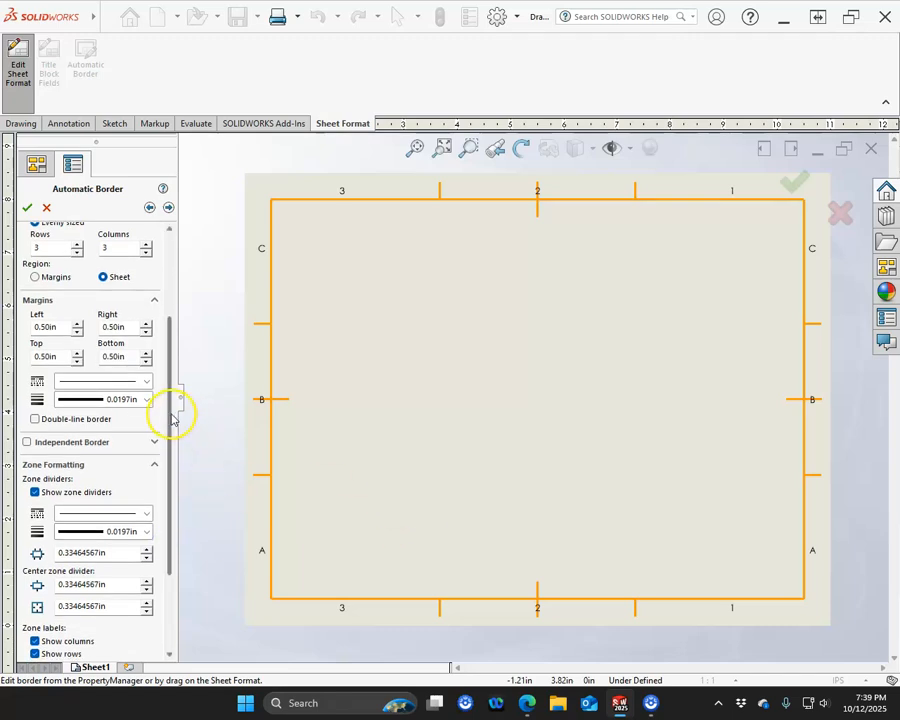
pyautogui.moveTo(170, 432); pyautogui.dragTo(175, 512)
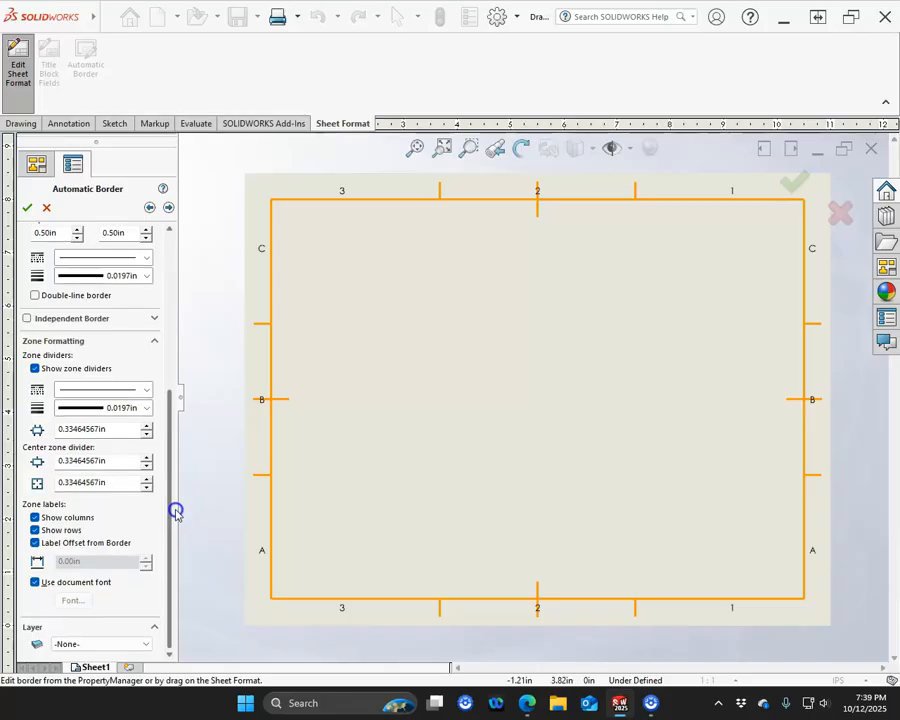
pyautogui.click(110, 461)
pyautogui.doubleClick(107, 460)
pyautogui.write('.1')
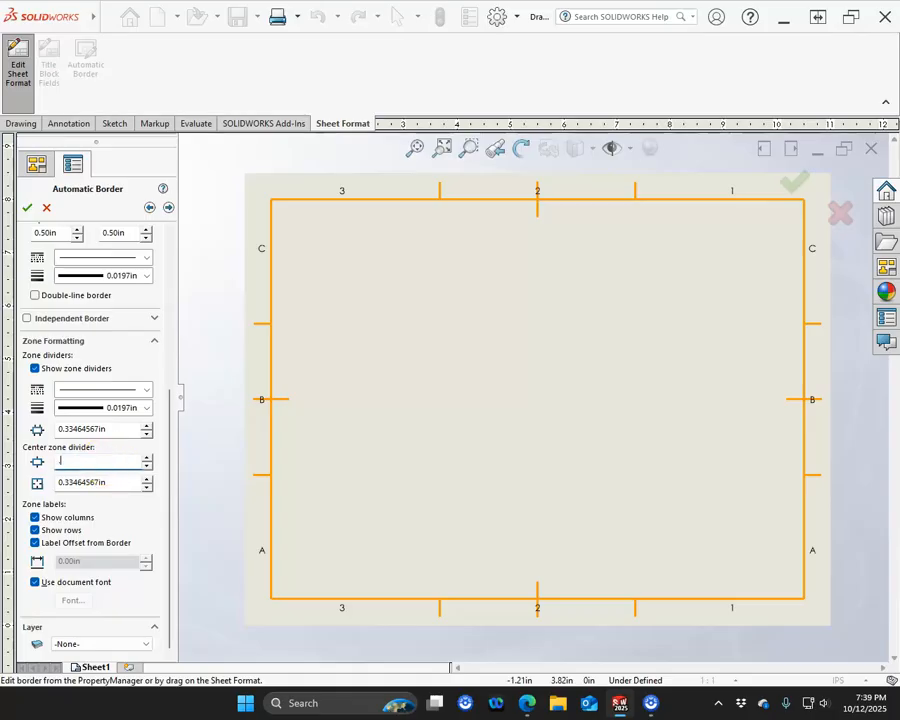
pyautogui.press('Tab')
pyautogui.doubleClick(98, 480)
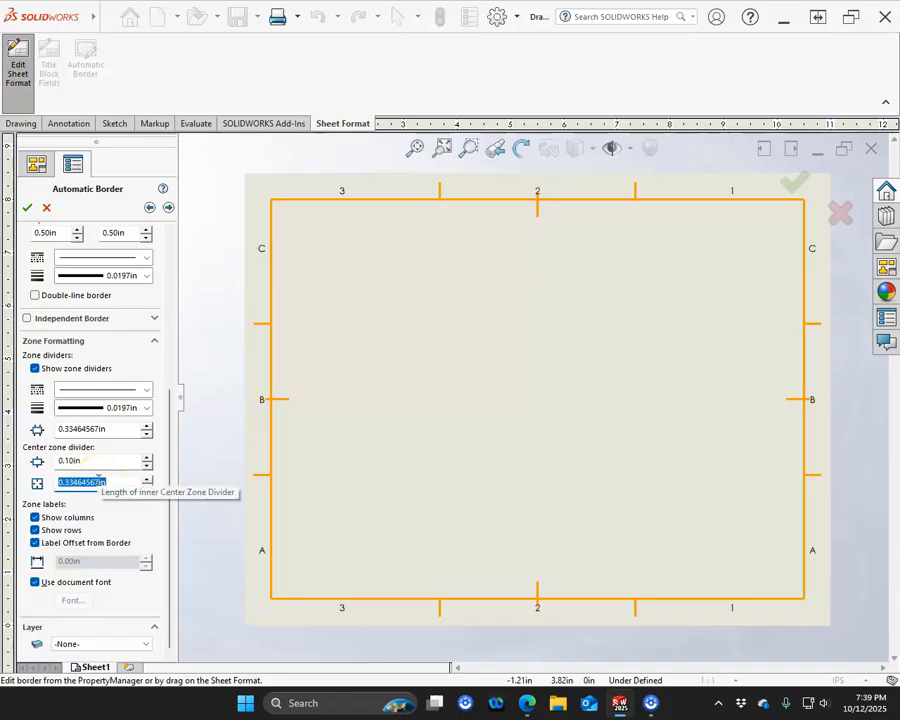
pyautogui.write('.1')
pyautogui.press('Tab')
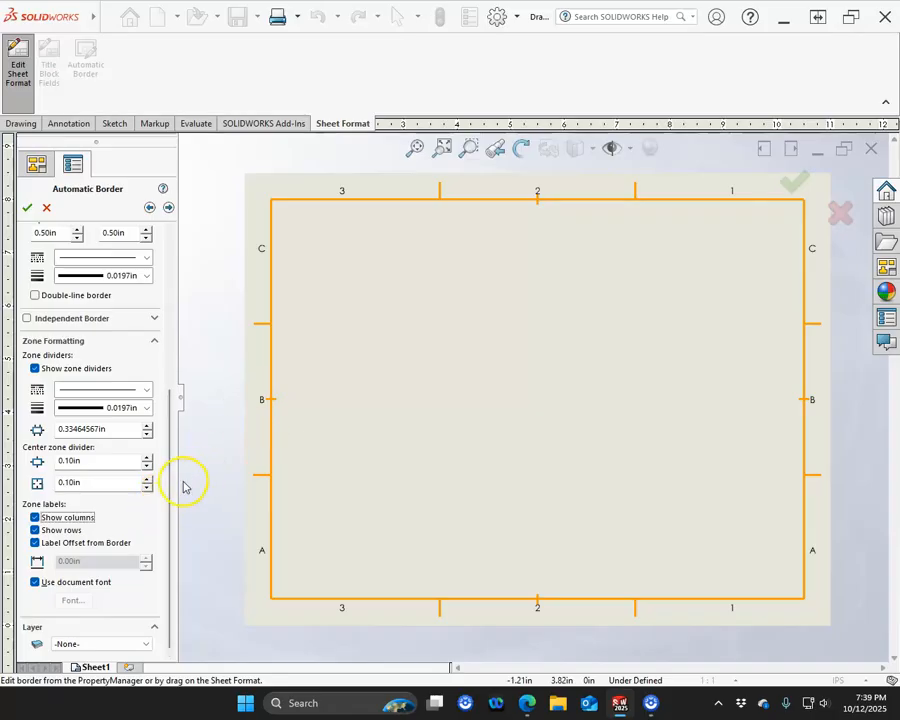
# Review the zone and margin settings and finish the automatic border without adding any margin mask.
pyautogui.moveTo(170, 475); pyautogui.dragTo(183, 419)
pyautogui.moveTo(186, 402); pyautogui.dragTo(192, 305)
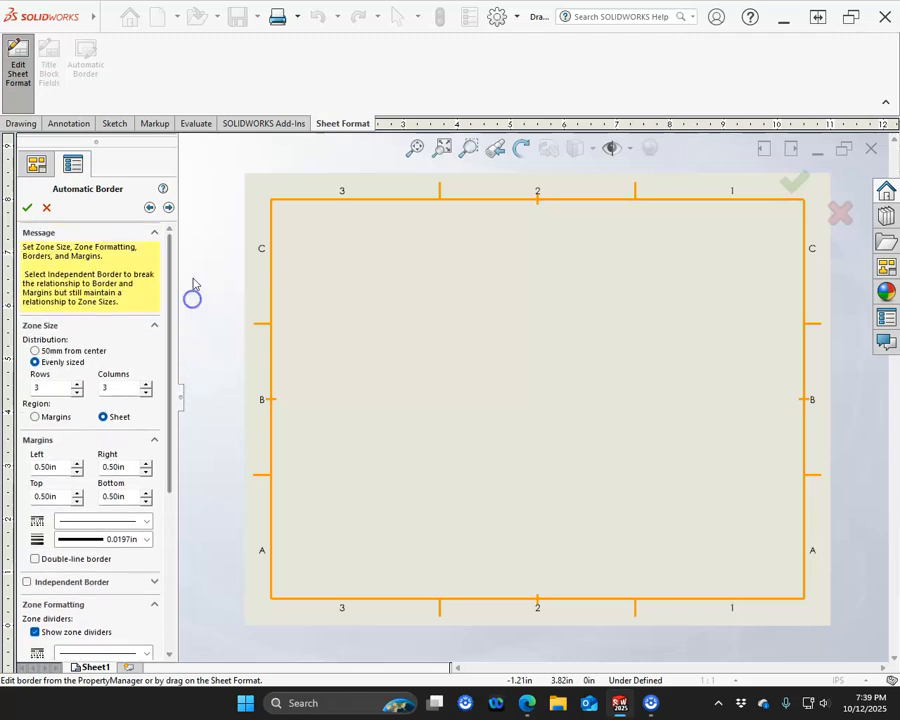
pyautogui.click(169, 207)
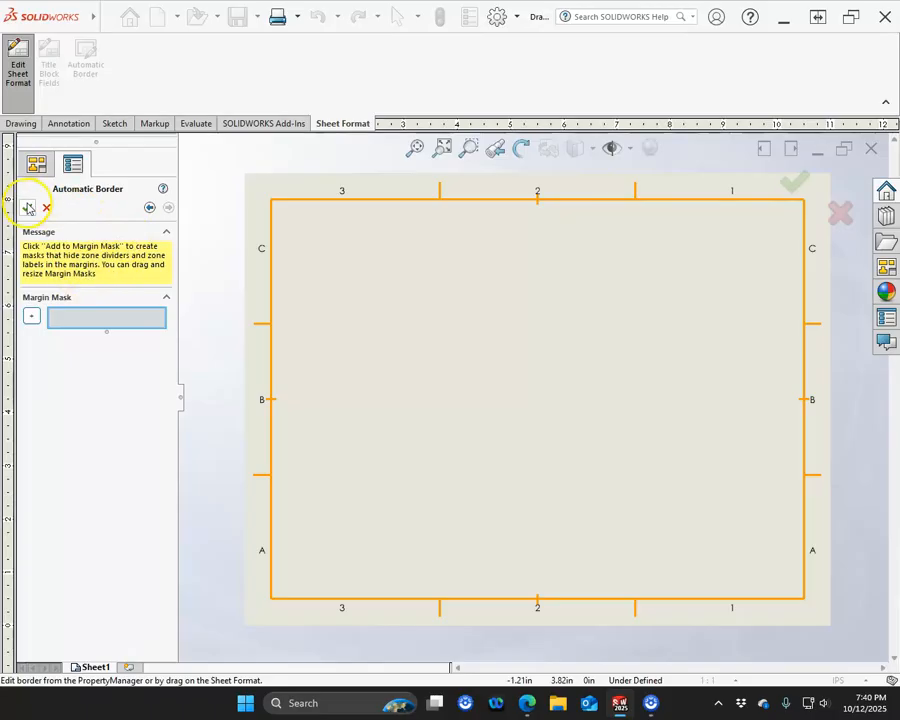
pyautogui.click(26, 208)
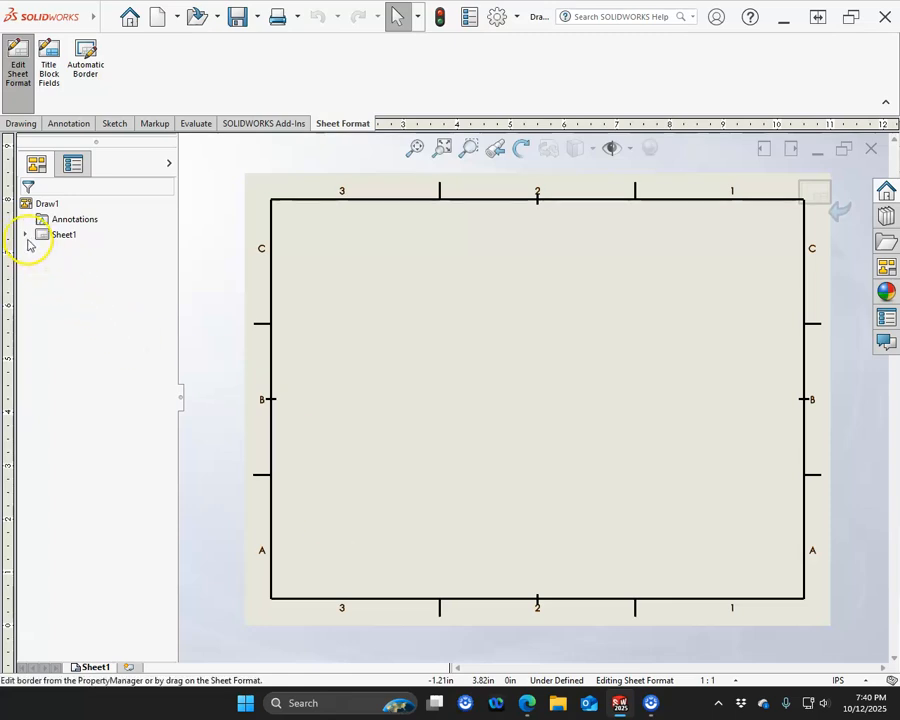
# Examine the contents of the sheet format and the commands available for its border.
pyautogui.click(25, 235)
pyautogui.click(41, 250)
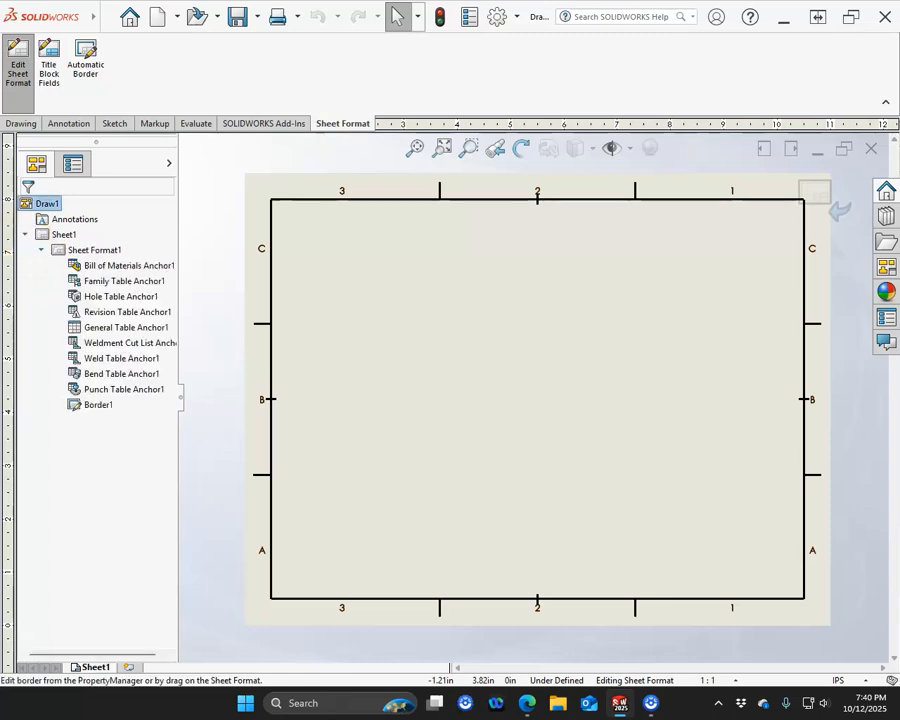
pyautogui.click(41, 250)
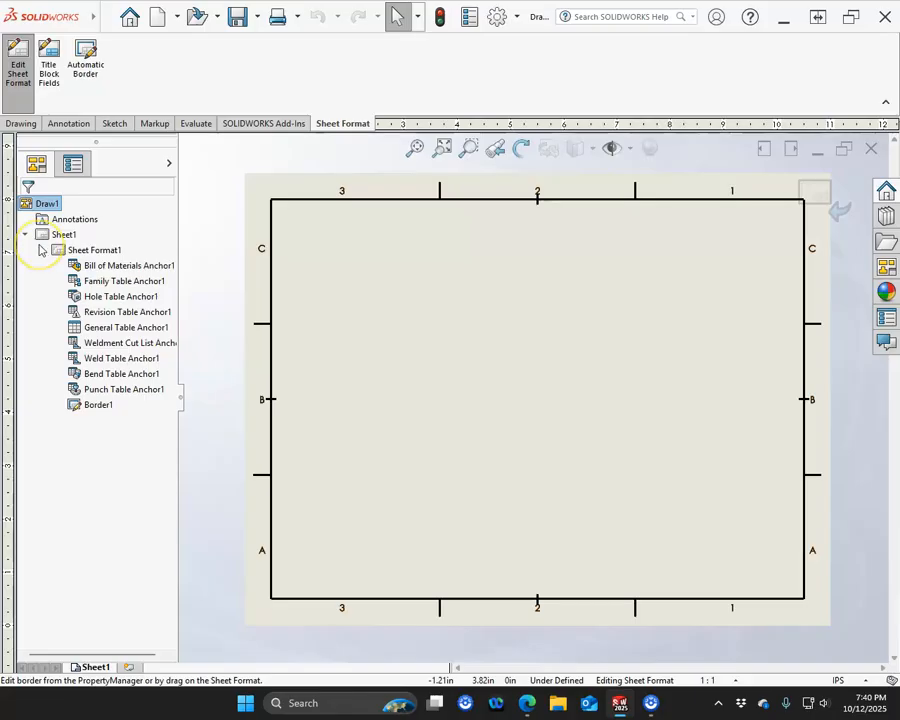
pyautogui.click(25, 236)
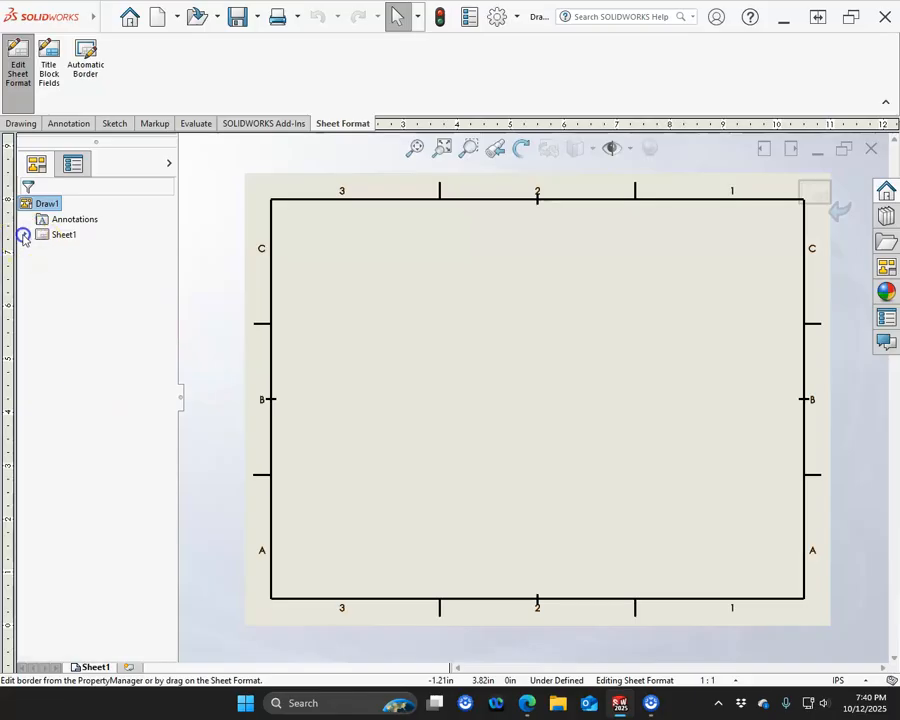
pyautogui.click(272, 300)
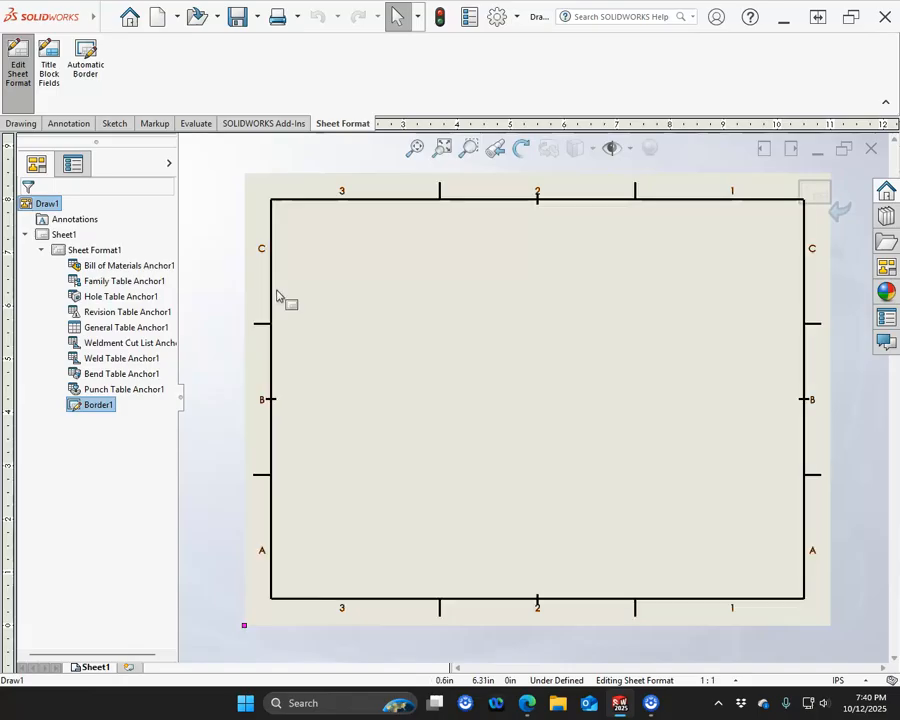
pyautogui.rightClick(277, 294)
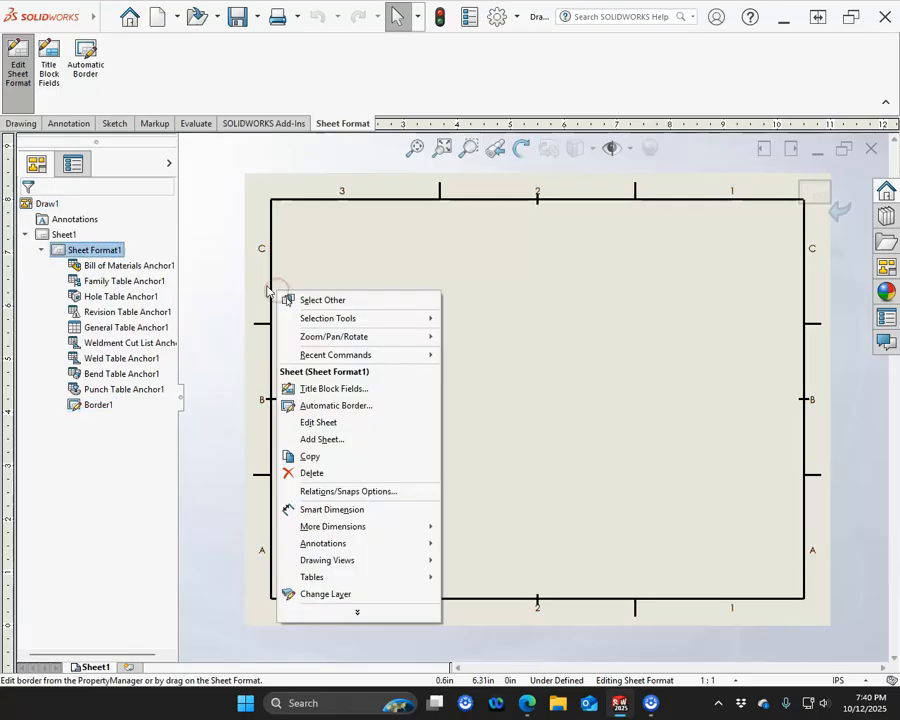
pyautogui.rightClick(272, 275)
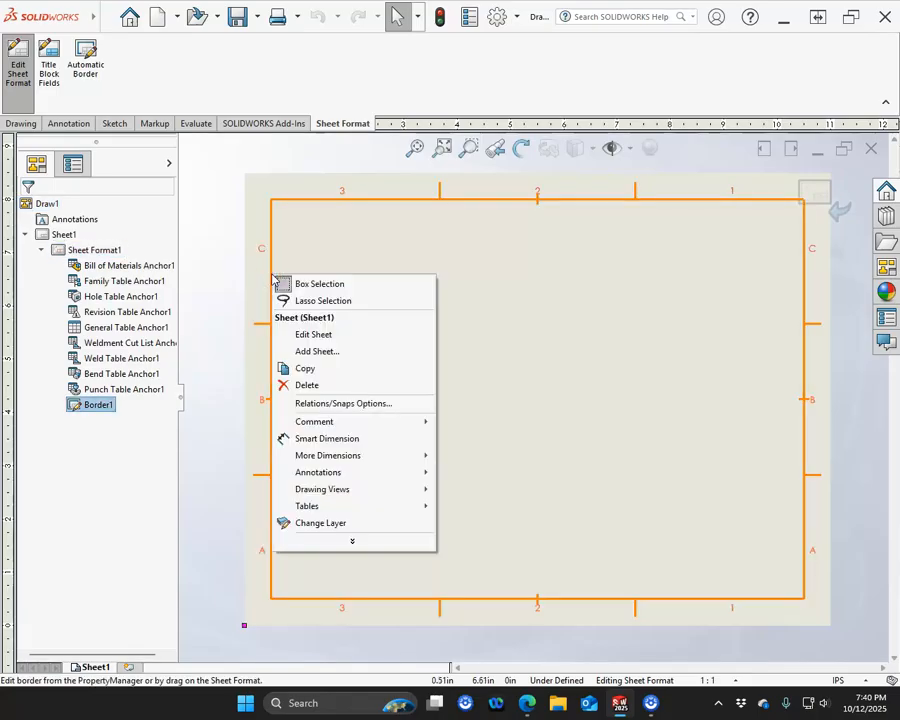
pyautogui.click(341, 543)
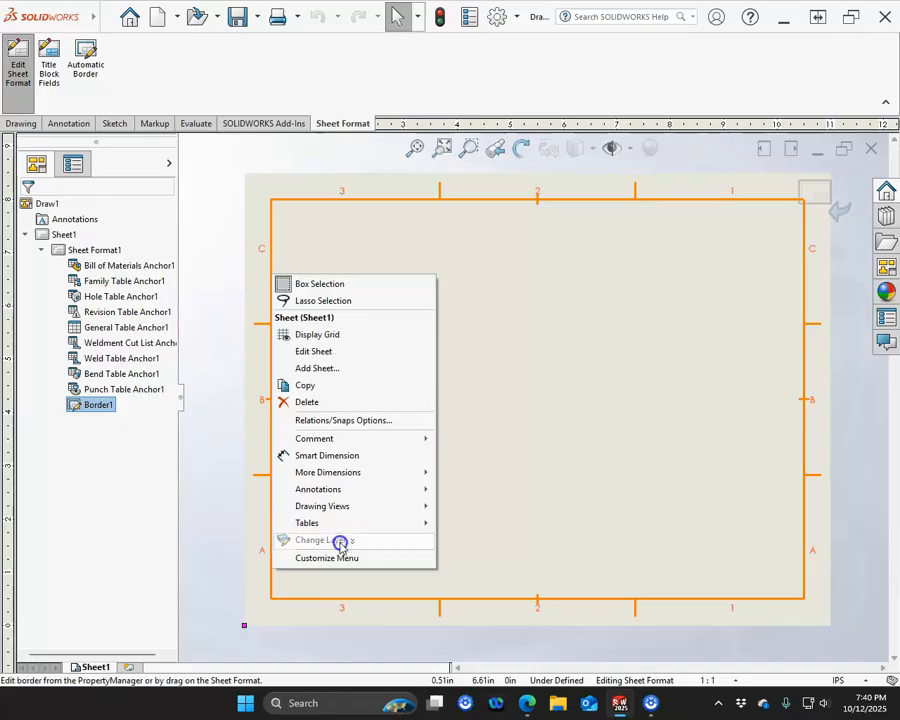
pyautogui.click(545, 289)
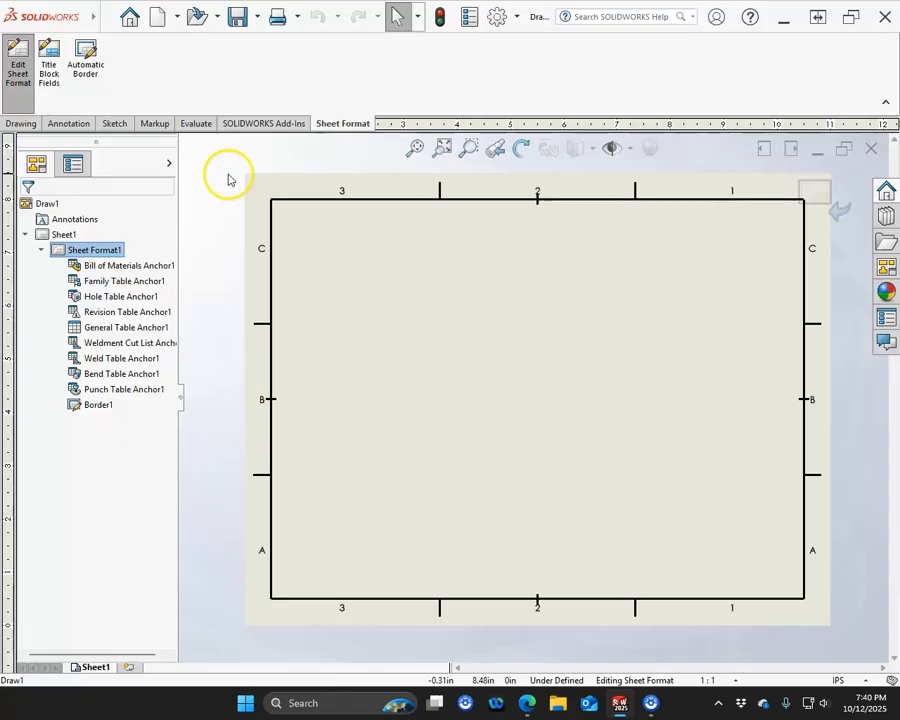
# Sketch a horizontal line about 10 in long across the lower part of the border, from its left edge to its right edge.
pyautogui.click(112, 123)
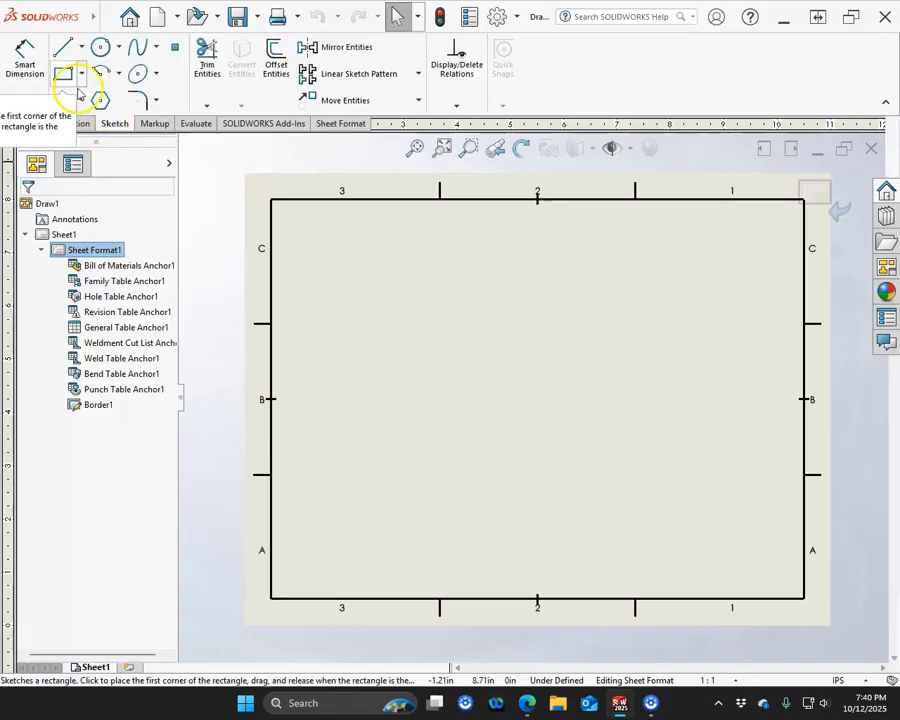
pyautogui.click(62, 46)
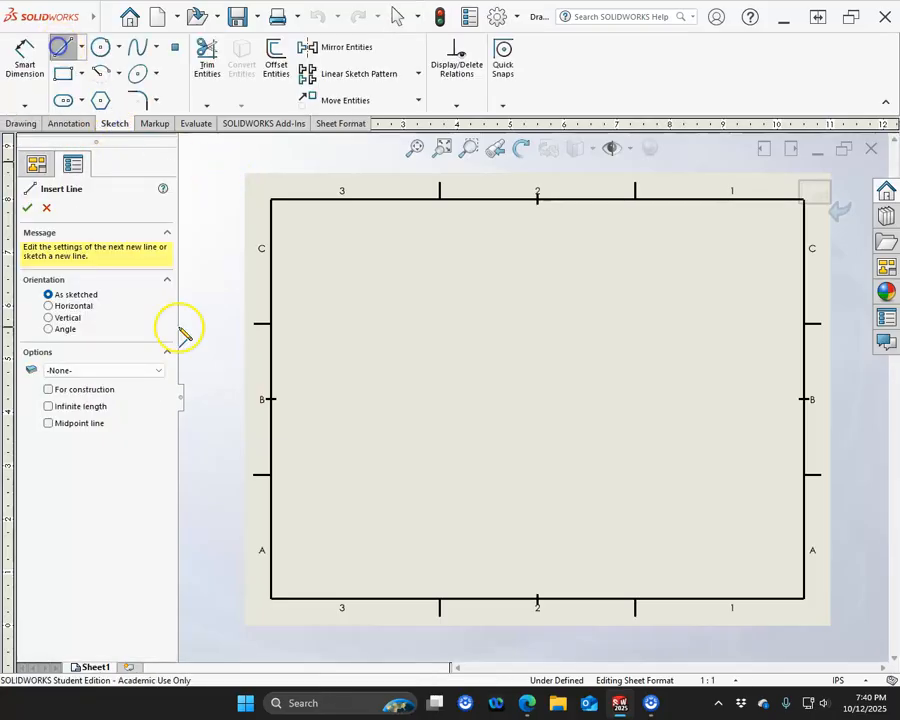
pyautogui.click(272, 541)
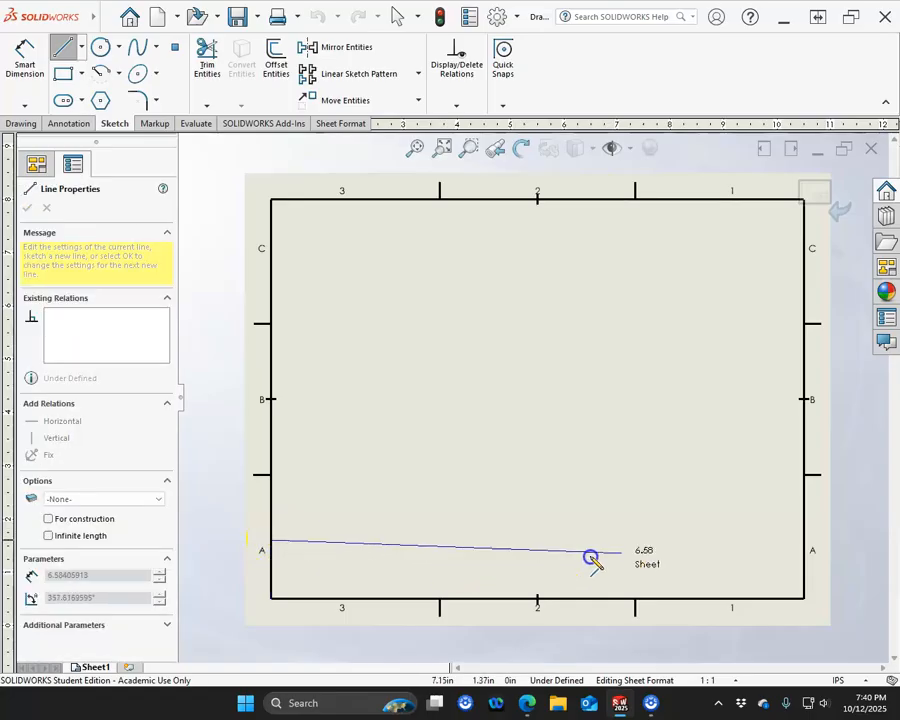
pyautogui.click(802, 539)
pyautogui.rightClick(587, 446)
pyautogui.click(611, 452)
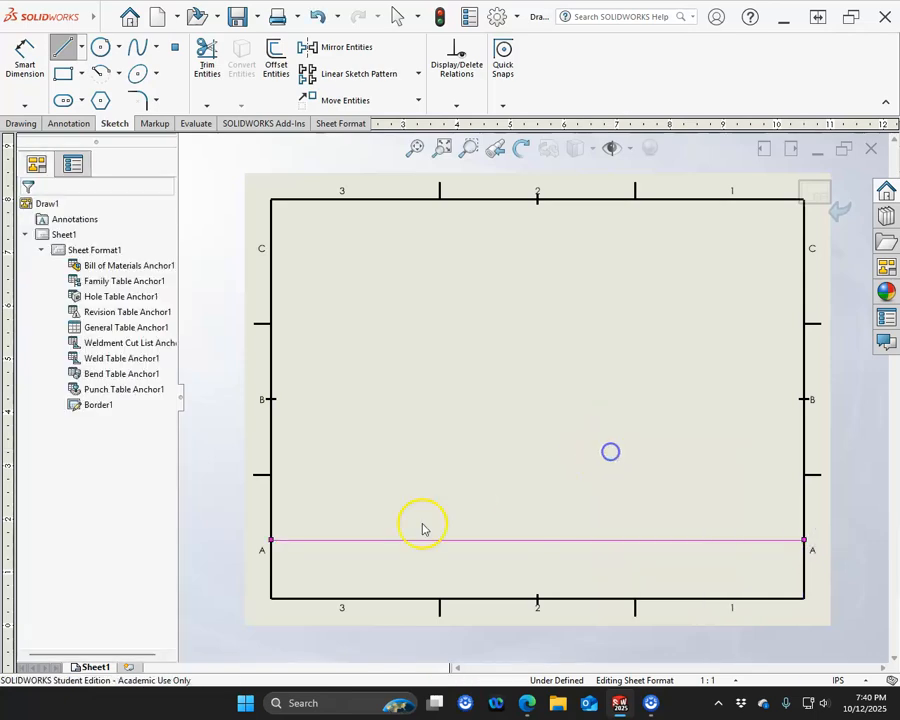
# Set the Y coordinate of the horizontal line's left endpoint to 1.5 in and check the right endpoint's coordinates.
pyautogui.click(271, 539)
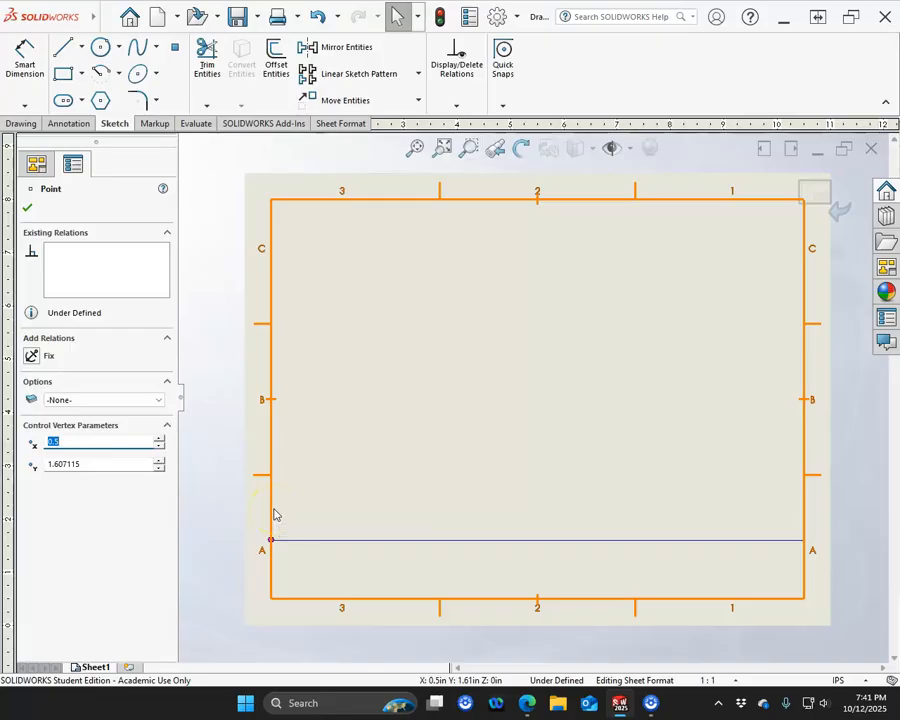
pyautogui.click(275, 514)
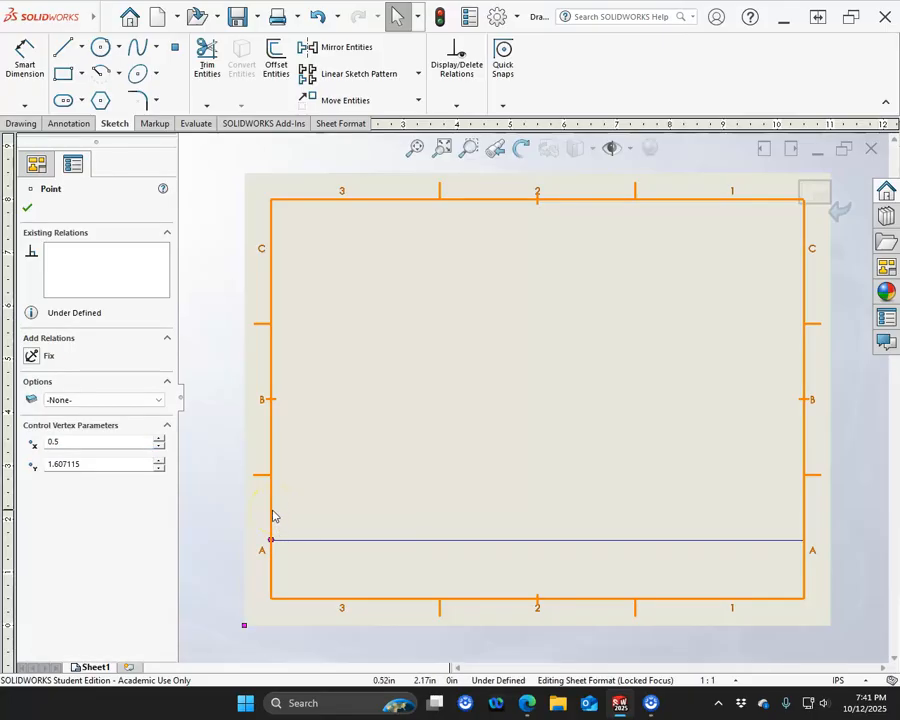
pyautogui.click(310, 508)
pyautogui.click(272, 540)
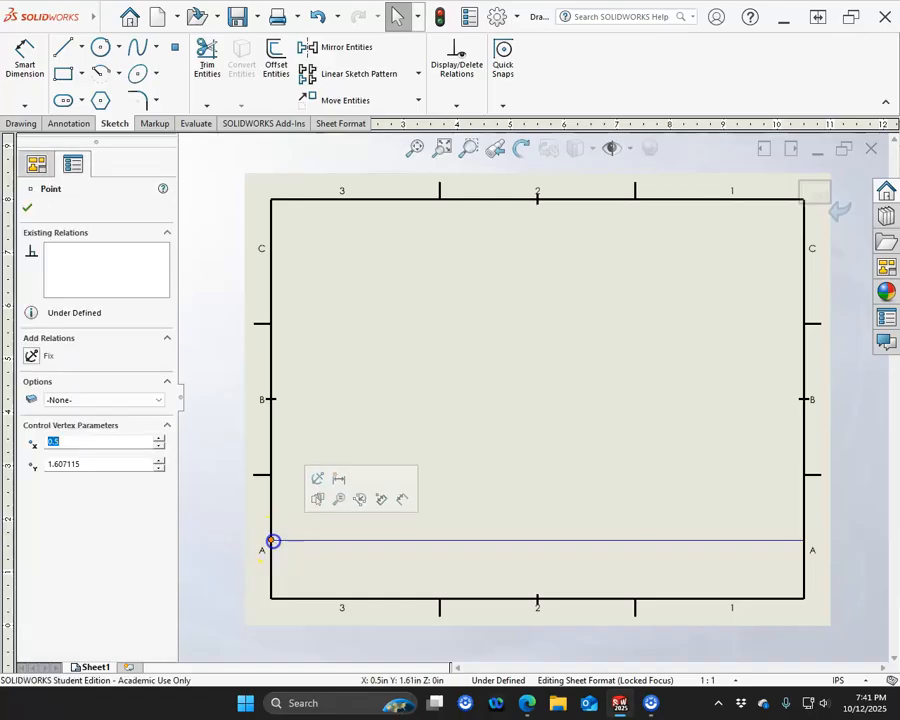
pyautogui.click(83, 464)
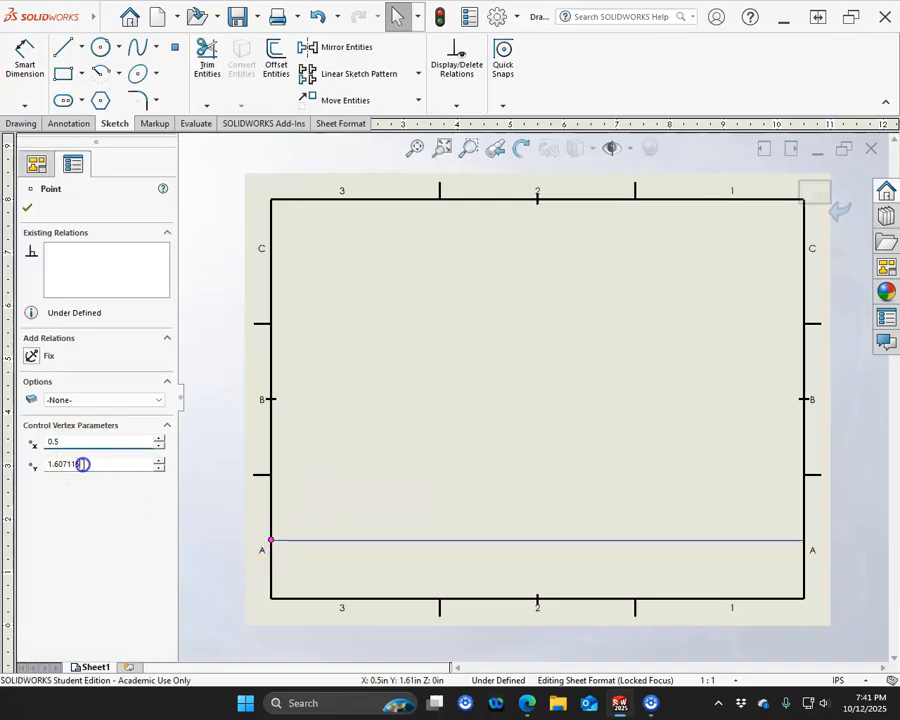
pyautogui.doubleClick(83, 464)
pyautogui.write('1.5')
pyautogui.moveTo(271, 546)
pyautogui.mouseDown()
pyautogui.moveTo(703, 538)
pyautogui.moveTo(813, 552)
pyautogui.moveTo(806, 546)
pyautogui.mouseUp()
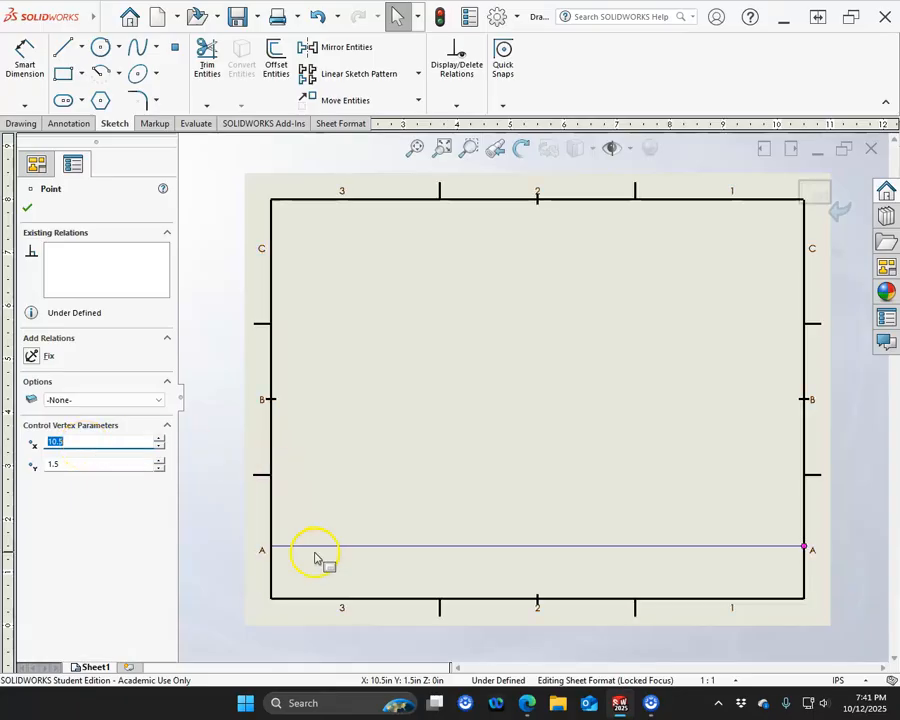
pyautogui.click(330, 506)
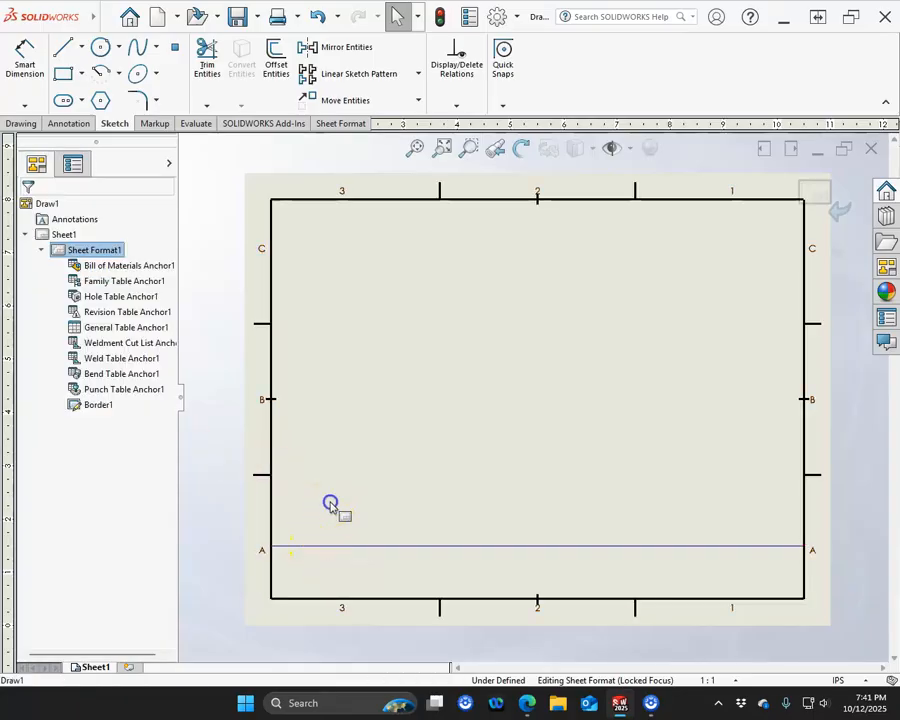
# Apply a Fix relation to both endpoints of the horizontal line.
pyautogui.click(272, 548)
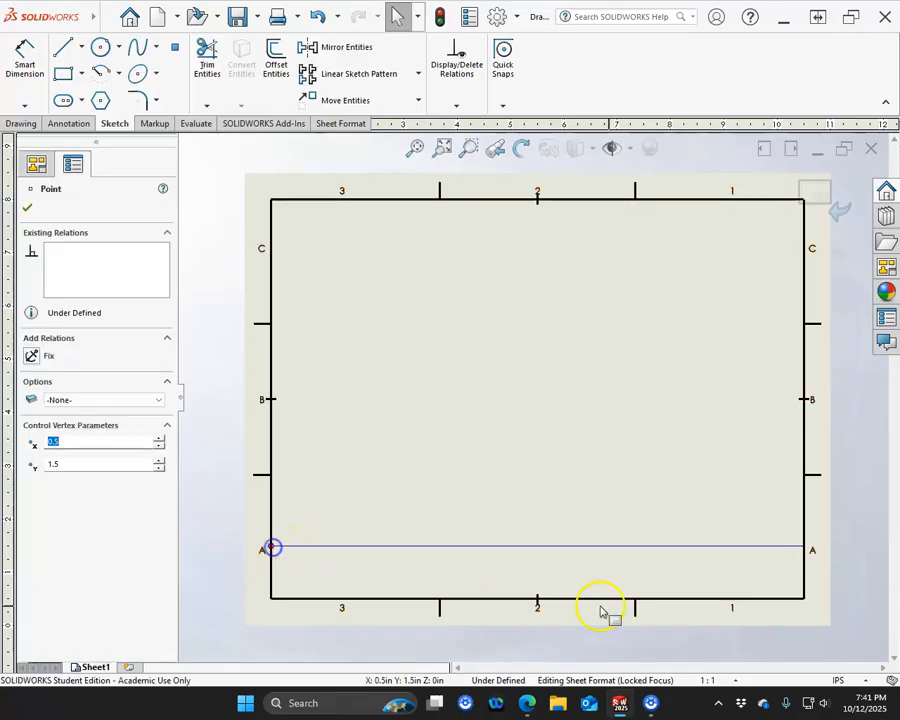
pyautogui.keyDown('ctrl'); pyautogui.click(805, 547); pyautogui.keyUp('ctrl')
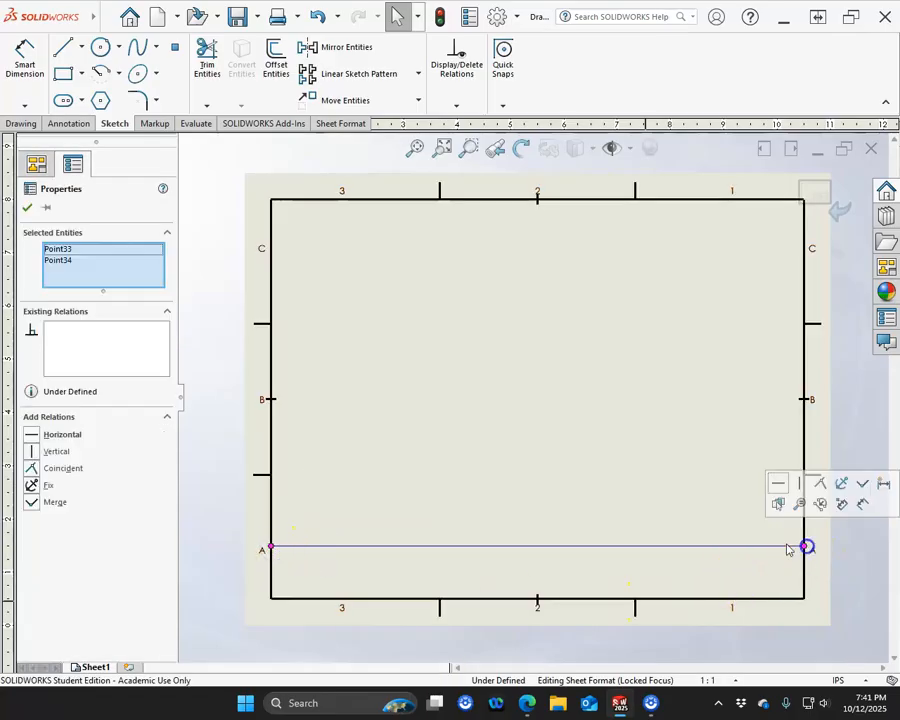
pyautogui.click(840, 485)
pyautogui.click(606, 474)
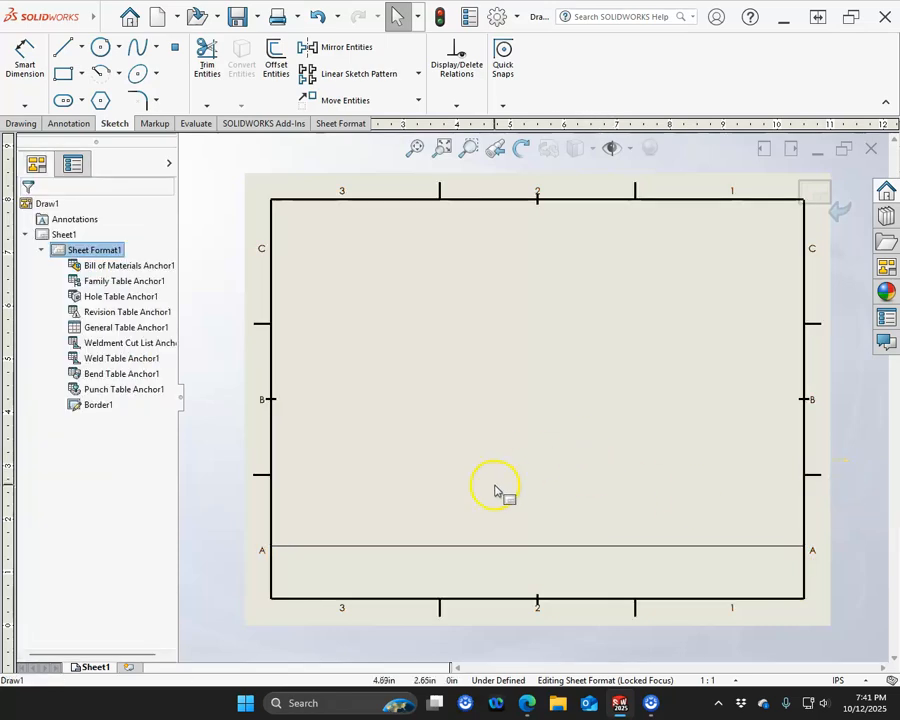
# Open the command customization for the Sheet Format tools and search the available commands for "line".
pyautogui.click(334, 124)
pyautogui.rightClick(613, 74)
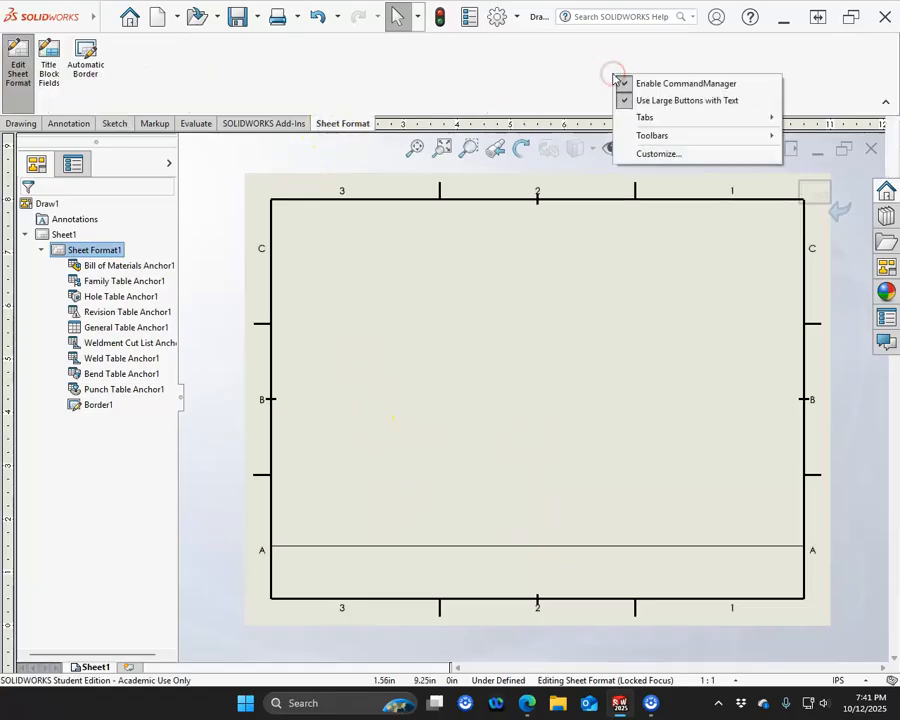
pyautogui.click(657, 153)
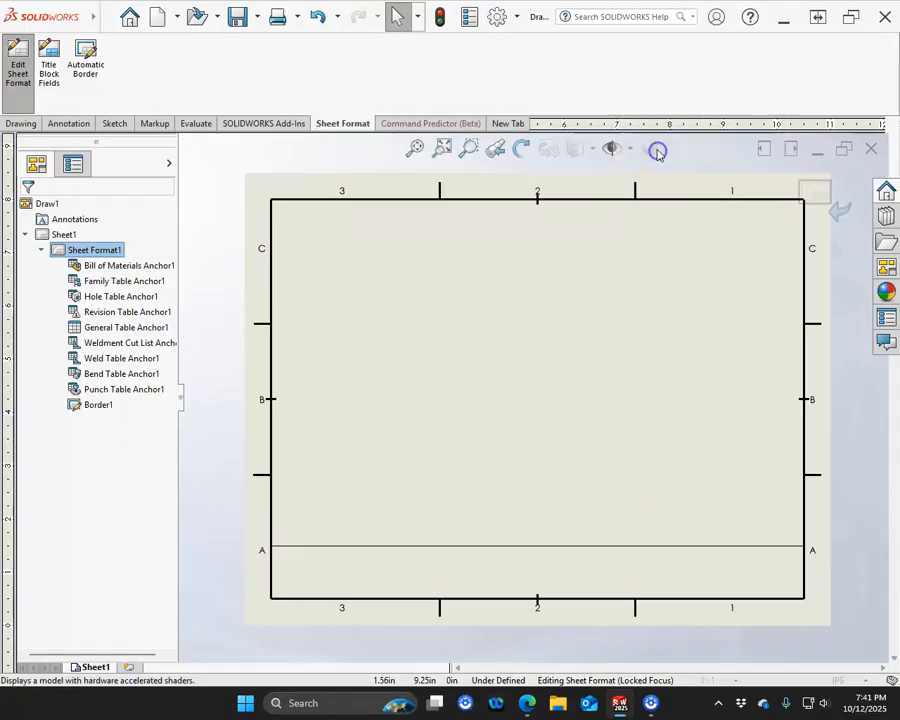
pyautogui.click(352, 239)
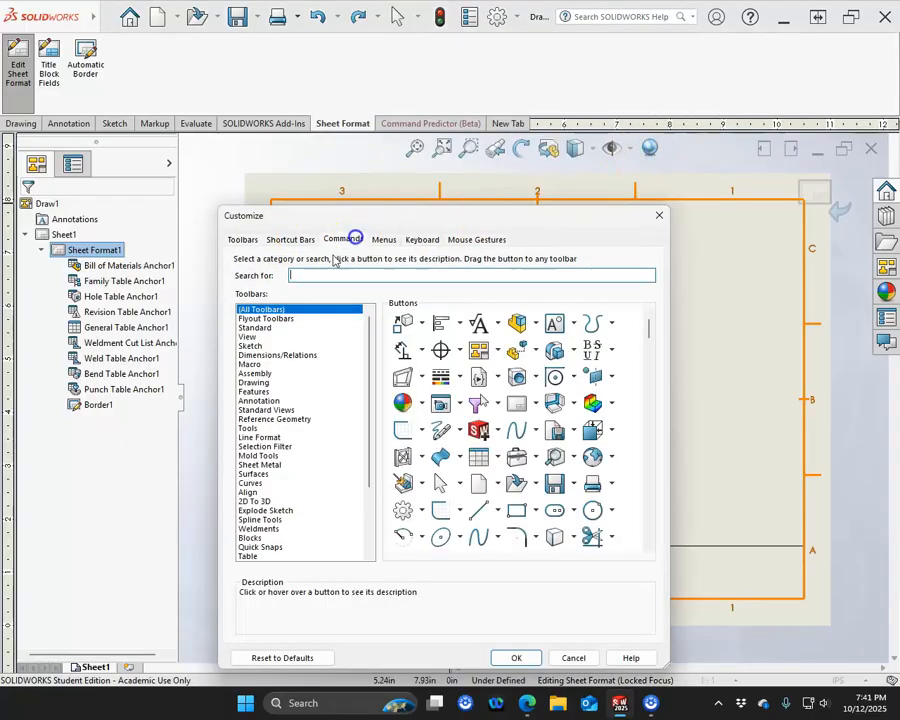
pyautogui.click(322, 278)
pyautogui.write('lin')
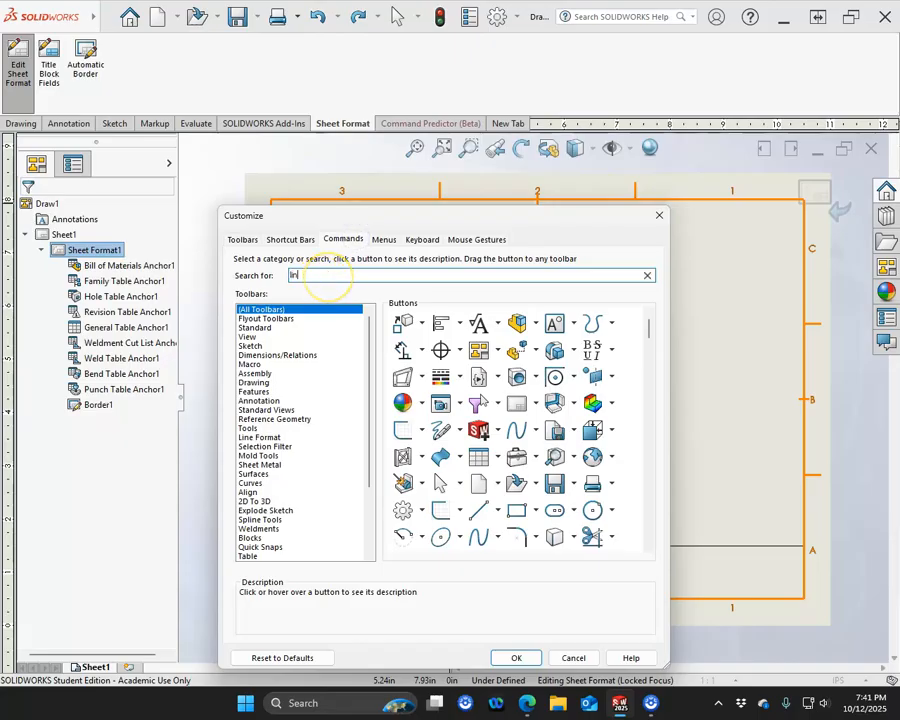
pyautogui.write('e')
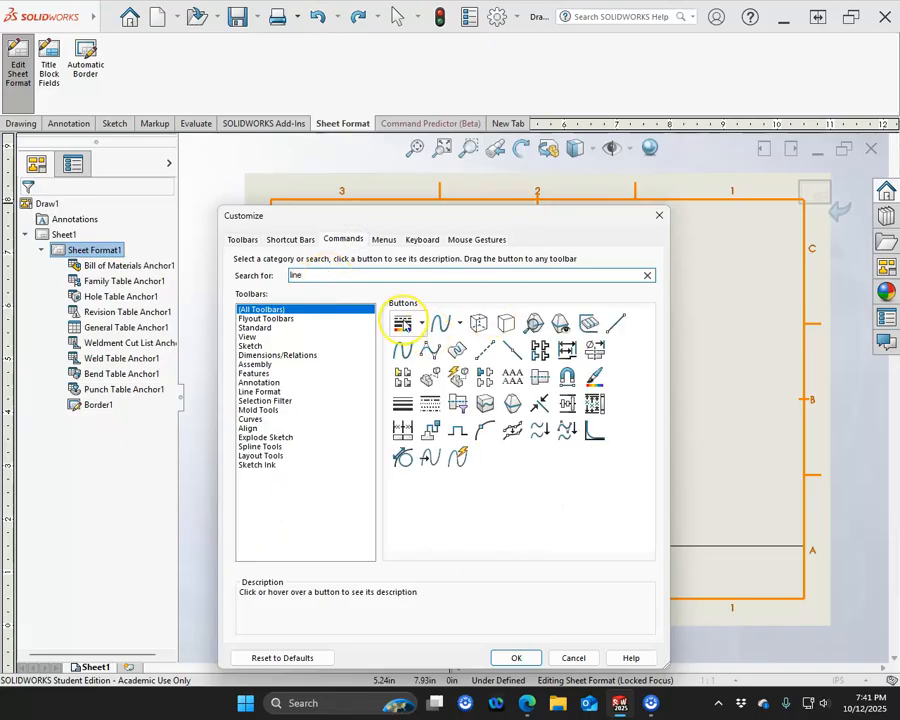
pyautogui.click(403, 324)
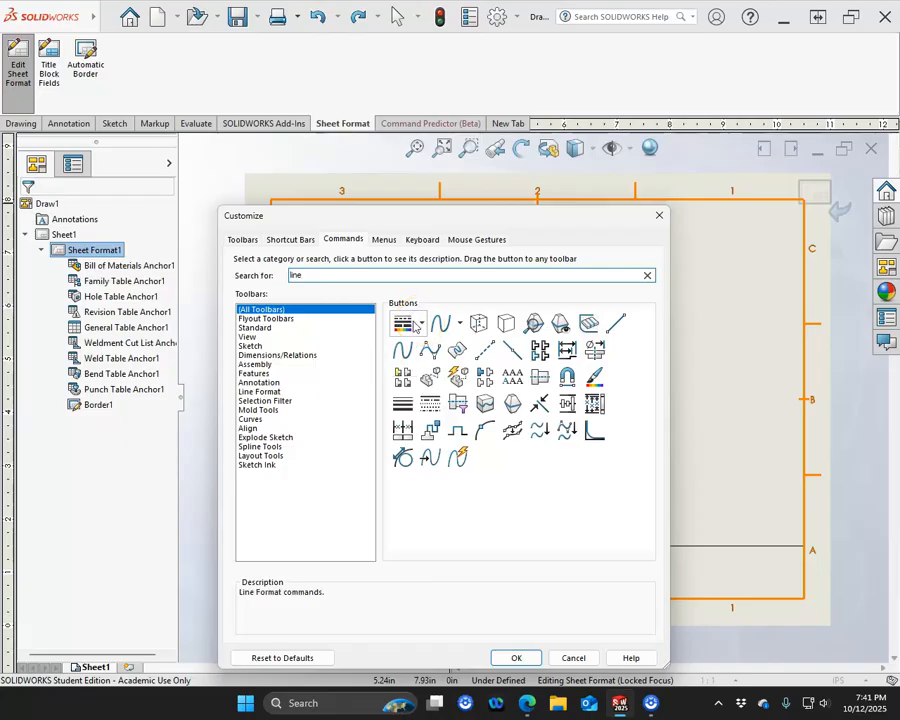
pyautogui.click(594, 380)
pyautogui.moveTo(594, 380)
pyautogui.mouseDown()
pyautogui.moveTo(128, 70)
pyautogui.moveTo(472, 310)
pyautogui.moveTo(573, 402)
pyautogui.moveTo(594, 376)
pyautogui.moveTo(515, 236)
pyautogui.moveTo(190, 80)
pyautogui.mouseUp()
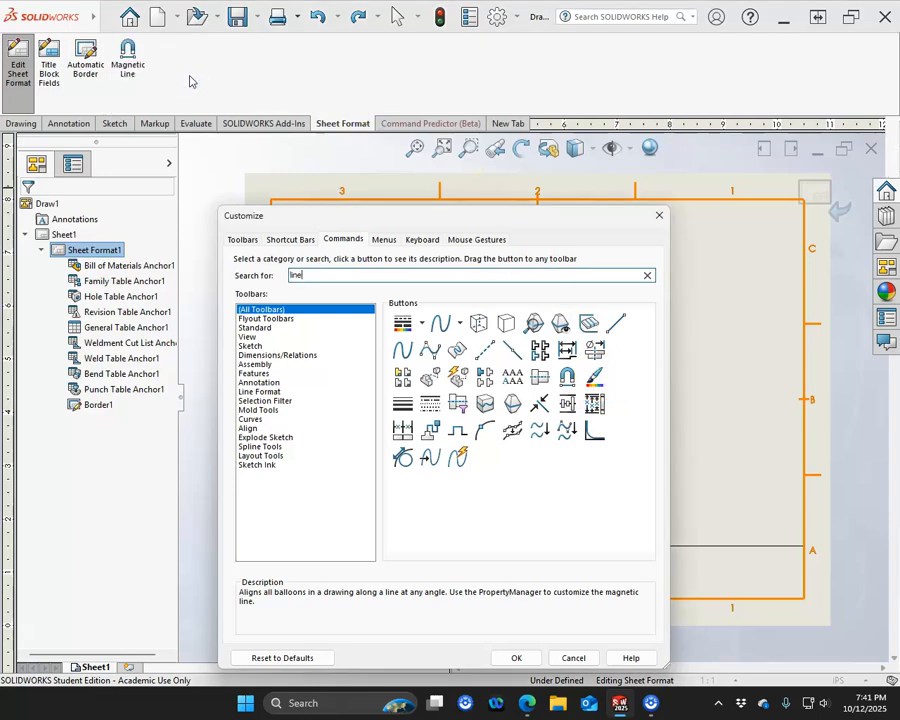
pyautogui.moveTo(128, 54); pyautogui.dragTo(582, 493)
pyautogui.moveTo(600, 378); pyautogui.dragTo(548, 512)
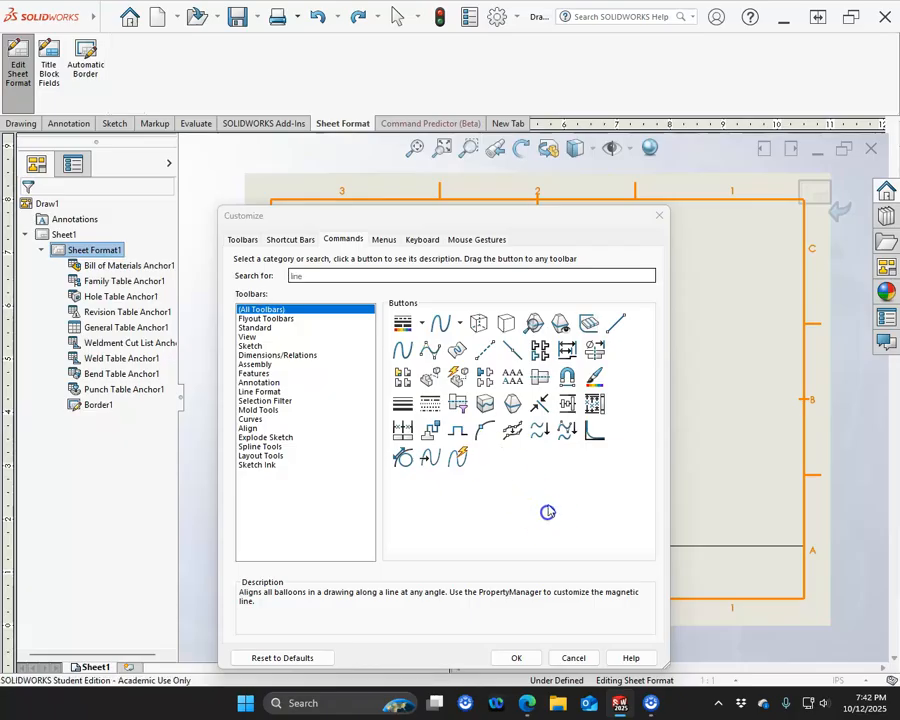
# Add the Line Color, Line Thickness and Line Style commands to the Sheet Format tools and accept the customization.
pyautogui.moveTo(400, 407); pyautogui.dragTo(125, 68)
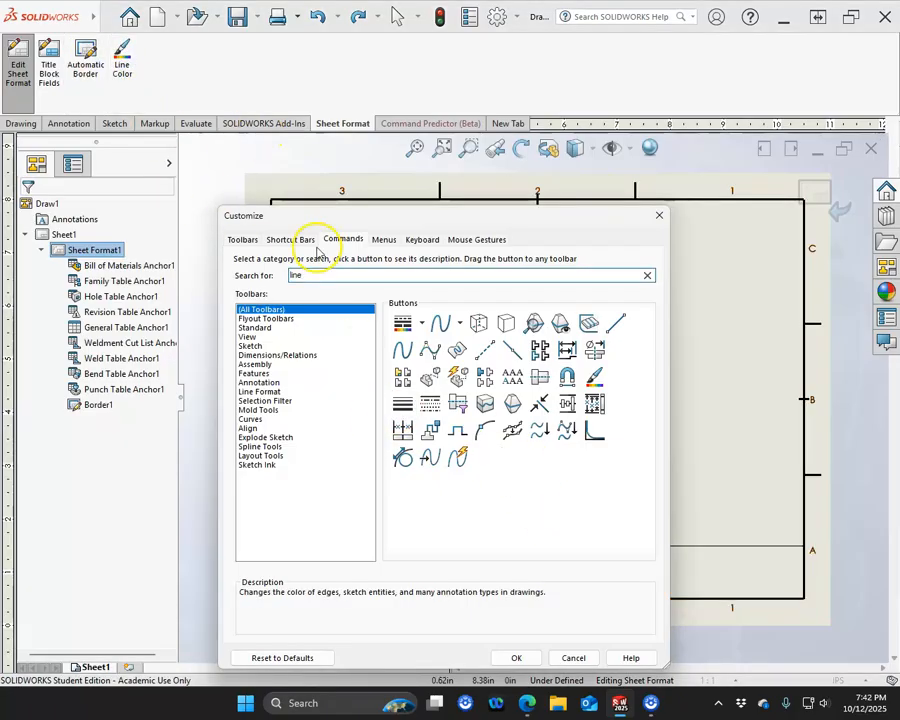
pyautogui.click(397, 328)
pyautogui.moveTo(397, 331); pyautogui.dragTo(185, 83)
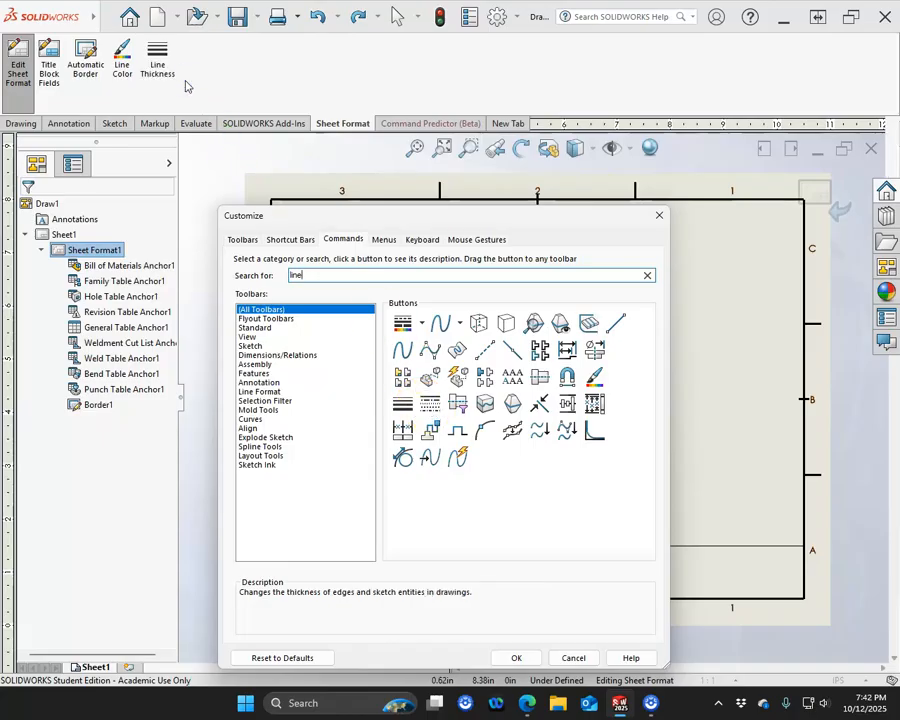
pyautogui.moveTo(458, 403); pyautogui.dragTo(237, 96)
pyautogui.moveTo(385, 210); pyautogui.dragTo(416, 156)
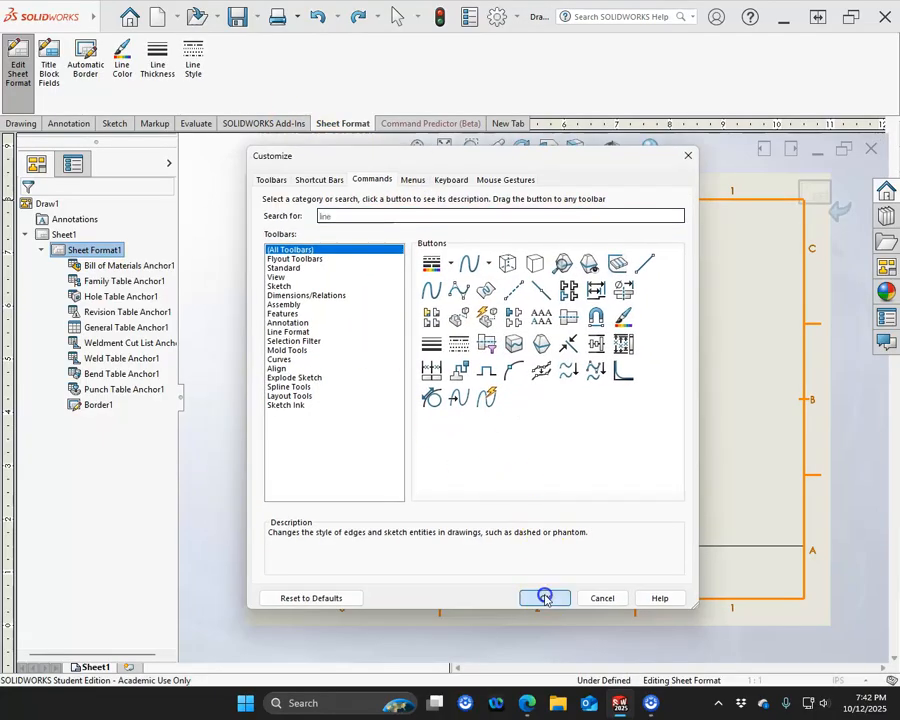
pyautogui.click(536, 597)
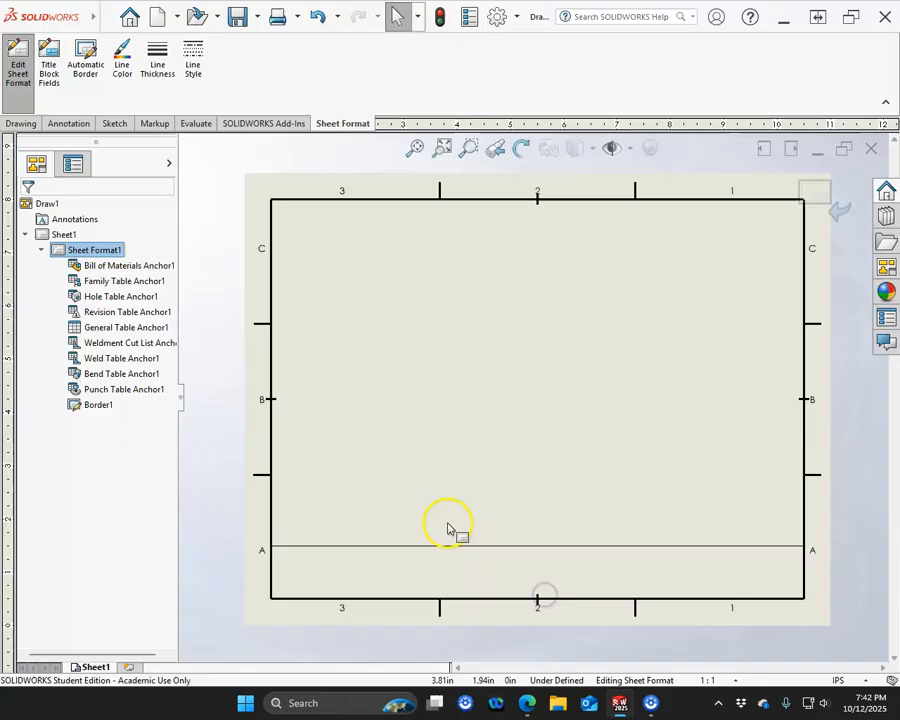
# Set the thickness of the horizontal line to 0.0197 in.
pyautogui.click(378, 546)
pyautogui.click(157, 60)
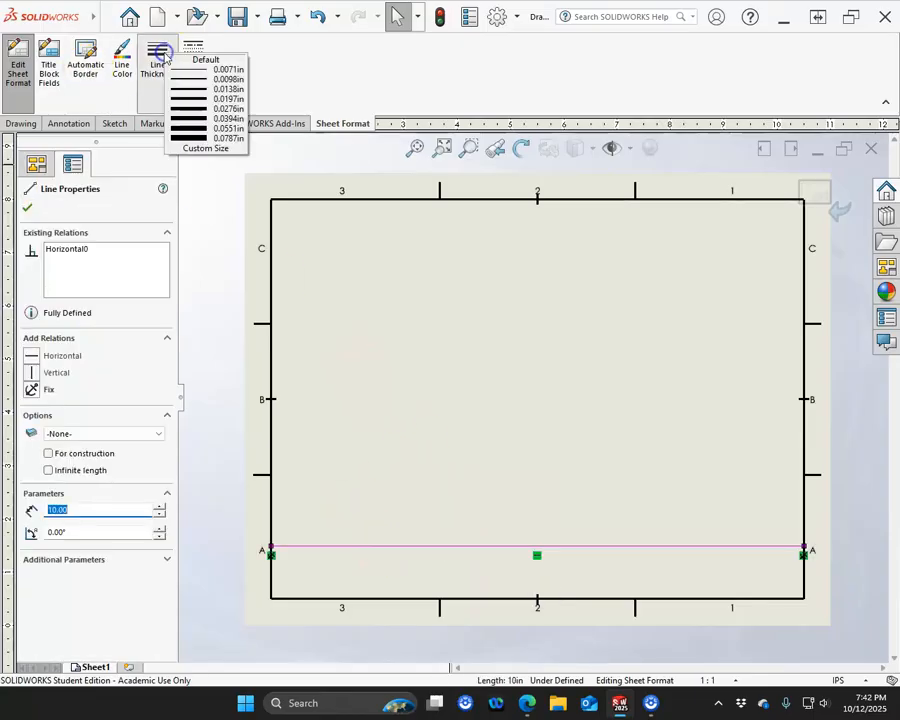
pyautogui.click(190, 104)
pyautogui.click(420, 324)
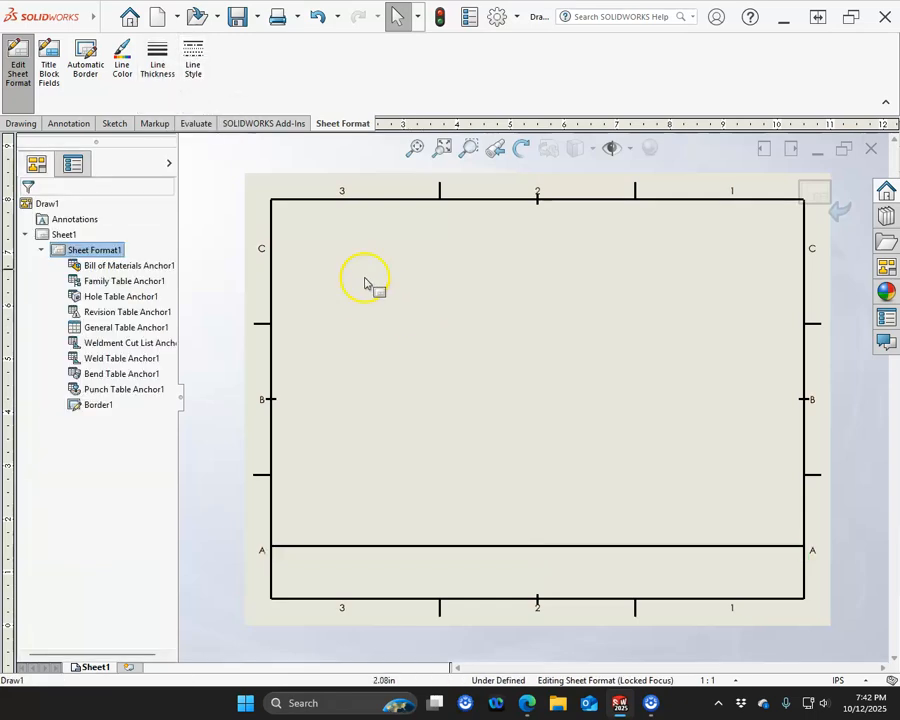
# Set the thickness of the horizontal line to 0.0138 in.
pyautogui.click(359, 546)
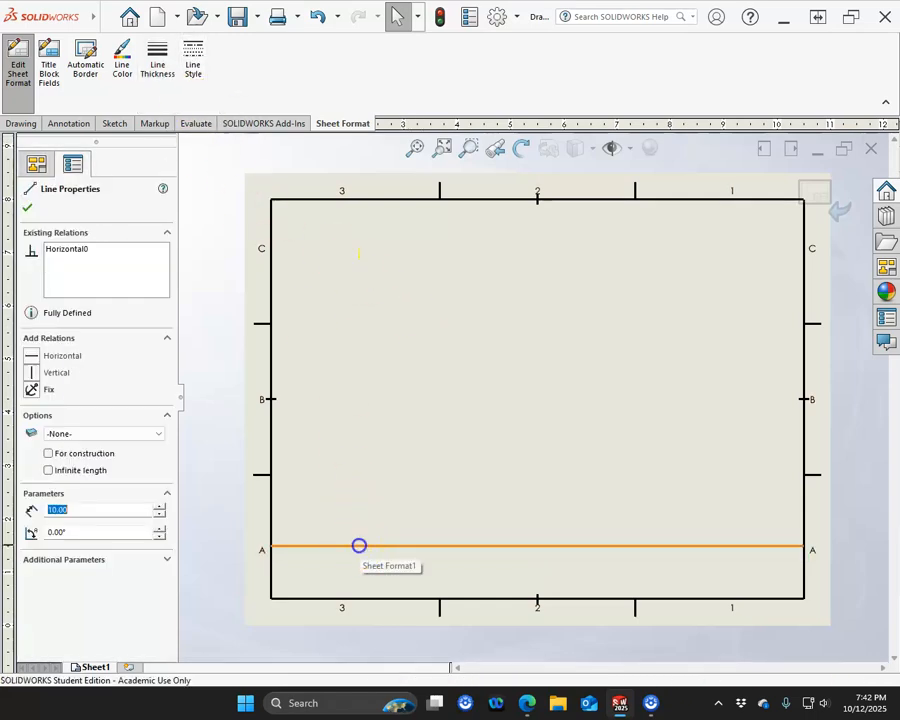
pyautogui.click(157, 58)
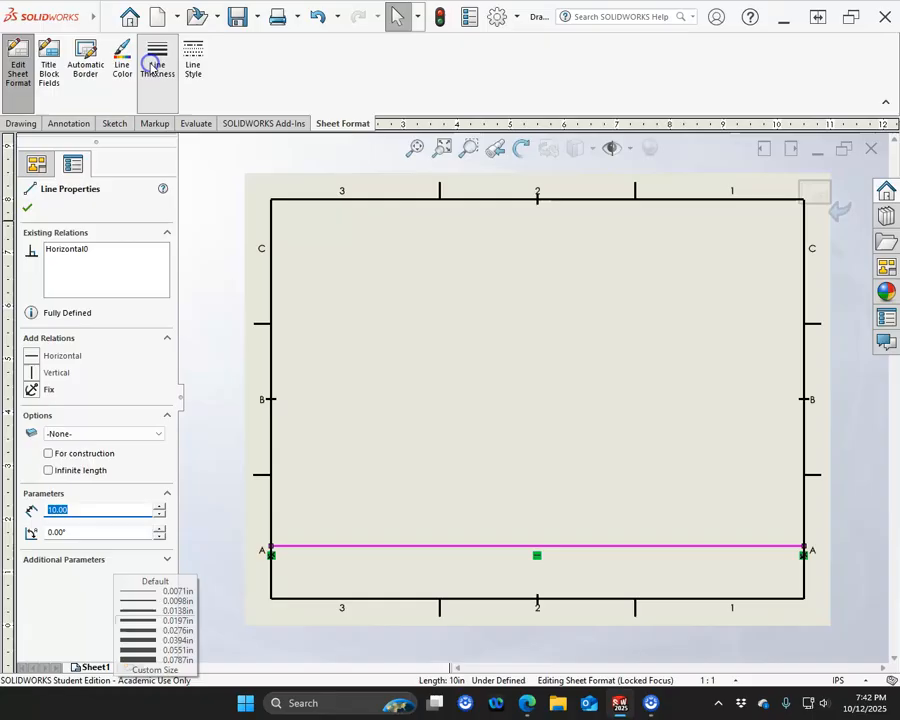
pyautogui.click(135, 613)
pyautogui.click(366, 560)
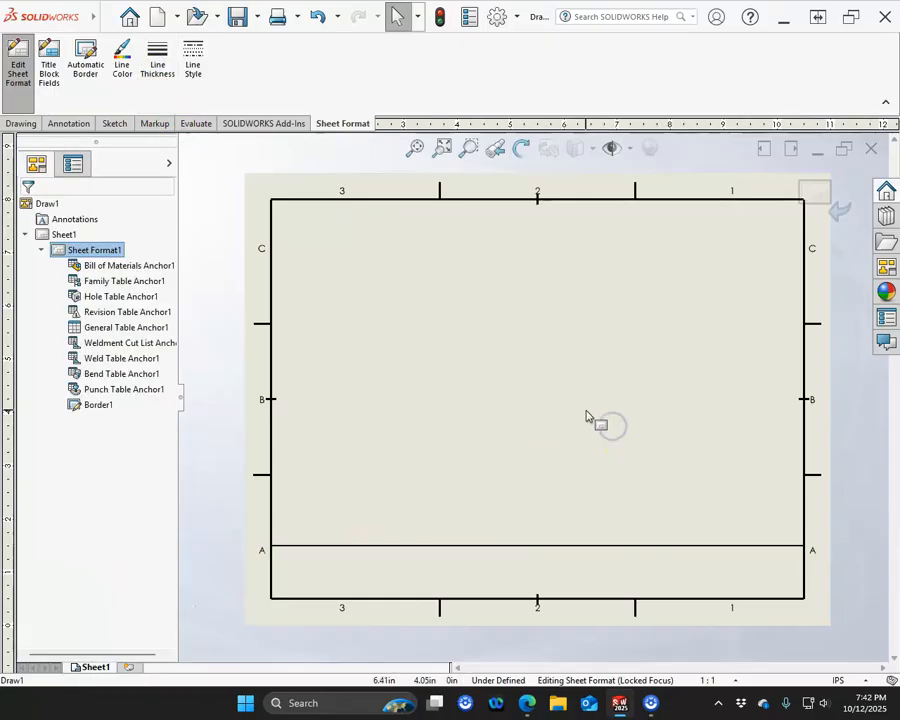
# Place a "Part Name:" note just inside the border, below the horizontal line in the title strip.
pyautogui.scroll(-3, 358, 607)
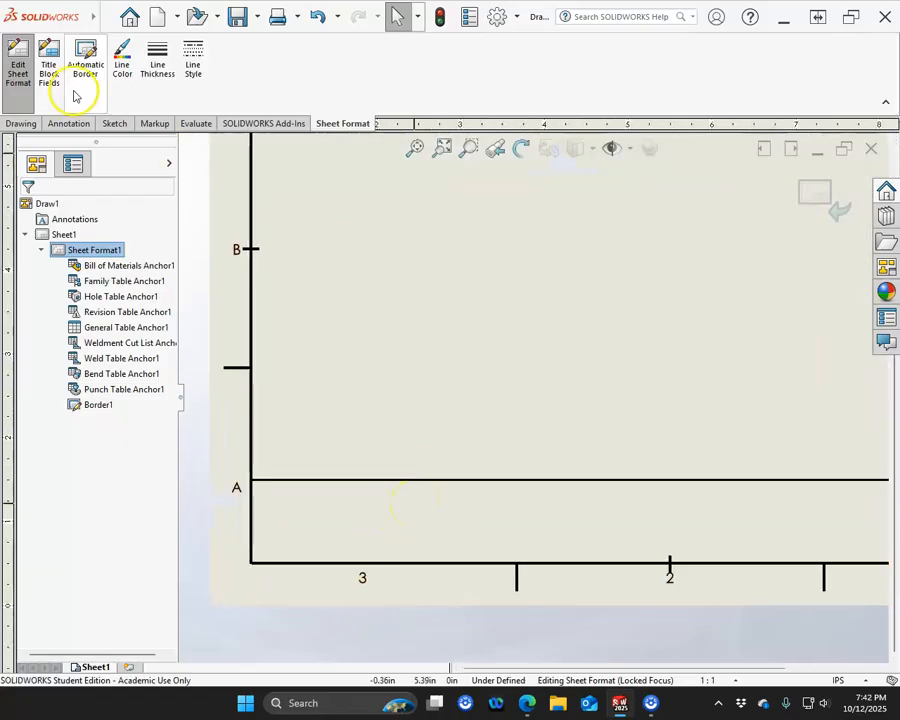
pyautogui.click(345, 492)
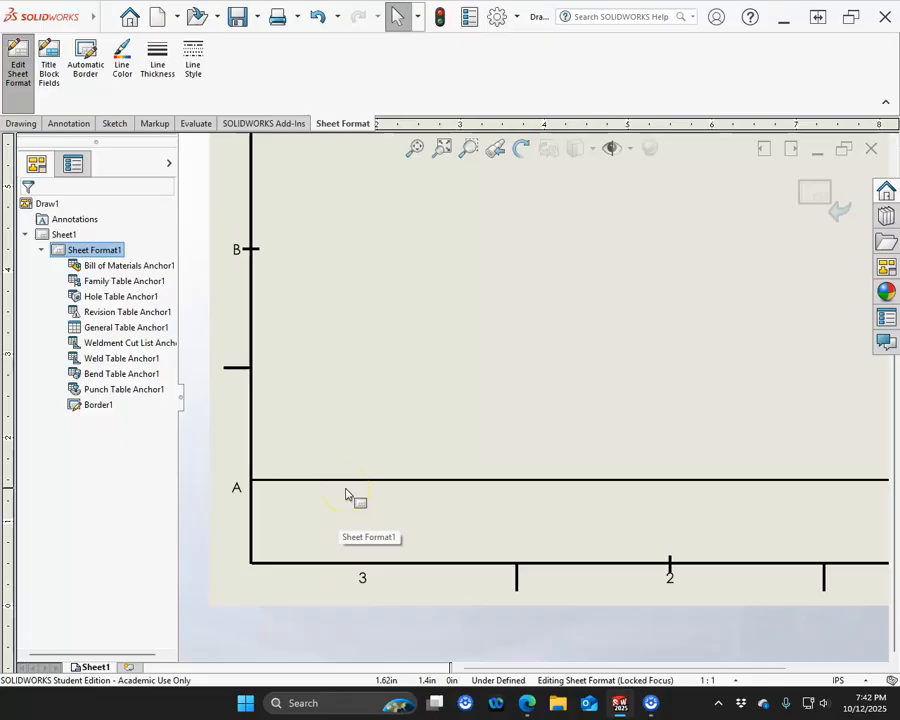
pyautogui.scroll(-1, 345, 492)
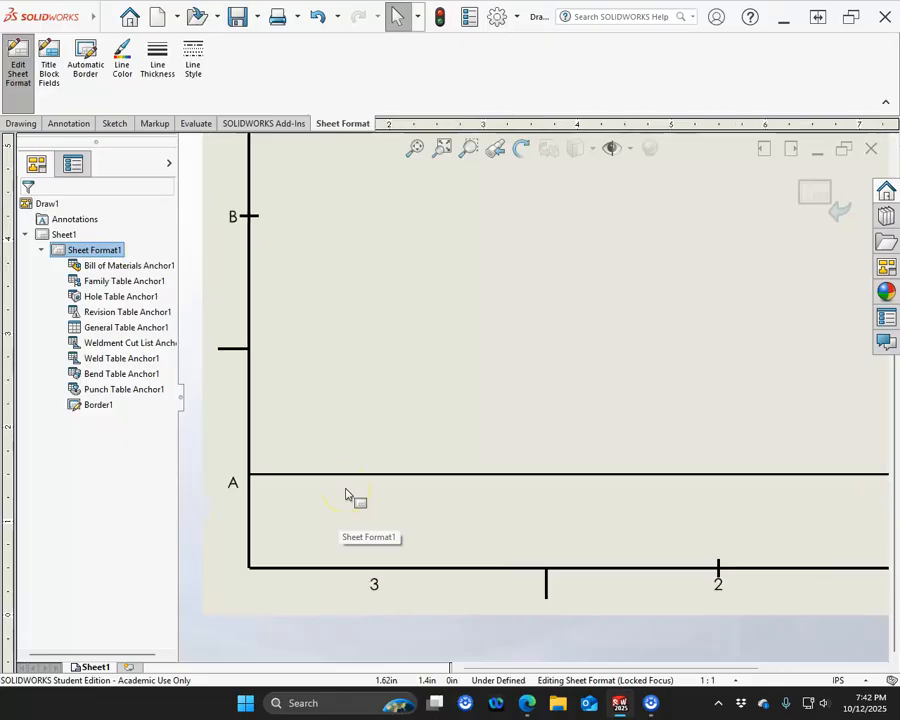
pyautogui.click(76, 124)
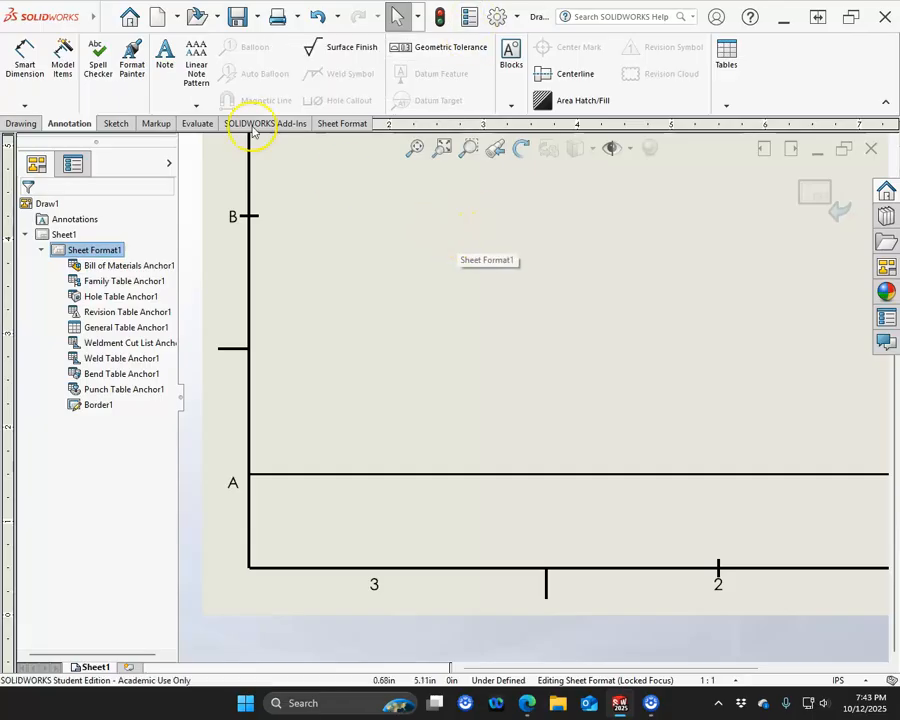
pyautogui.click(165, 52)
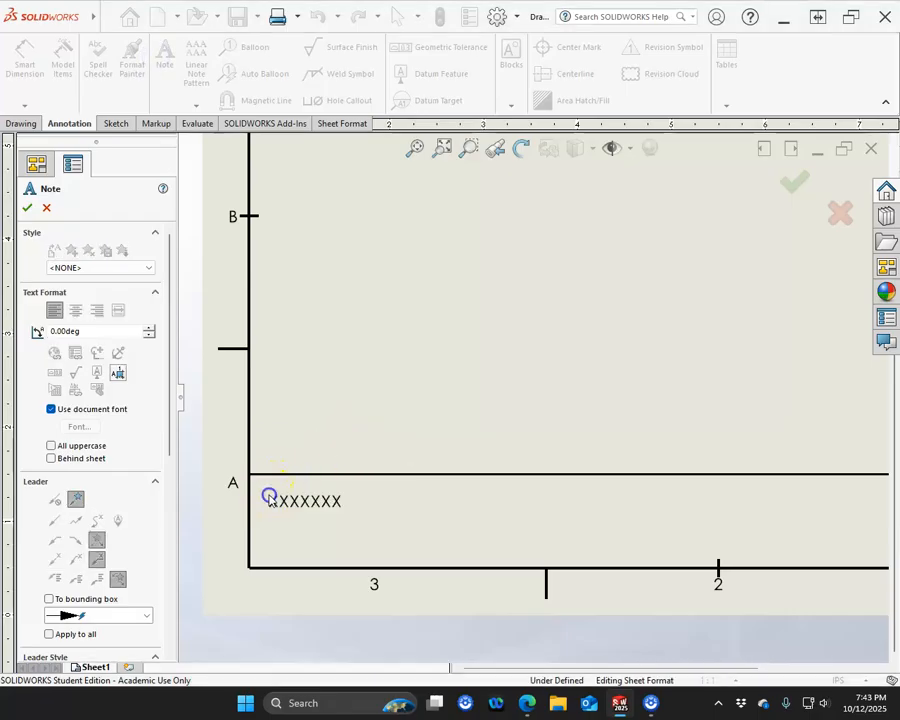
pyautogui.click(268, 495)
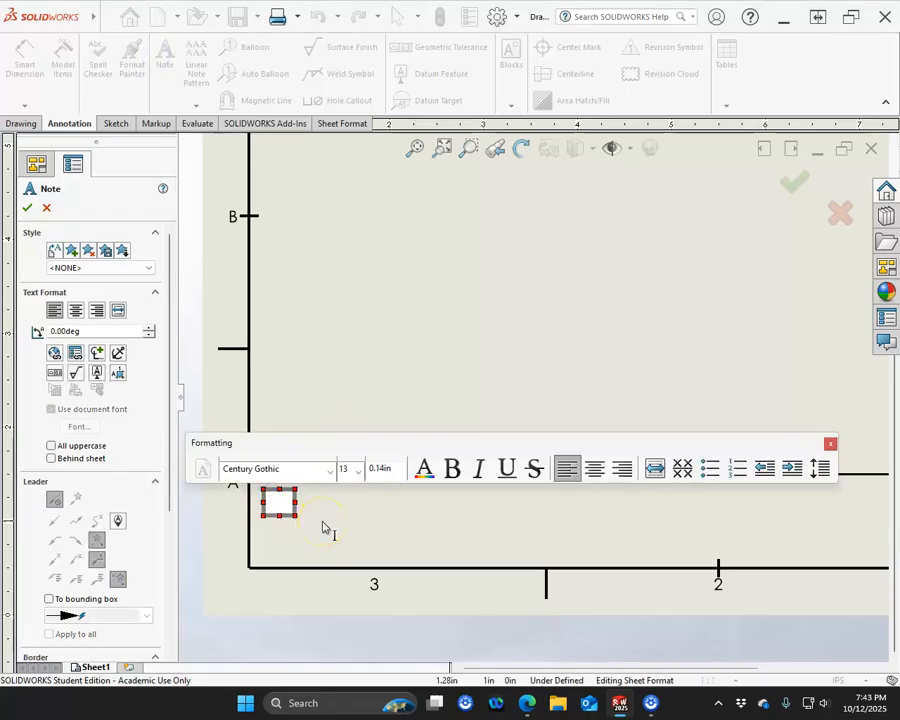
pyautogui.write('Part N')
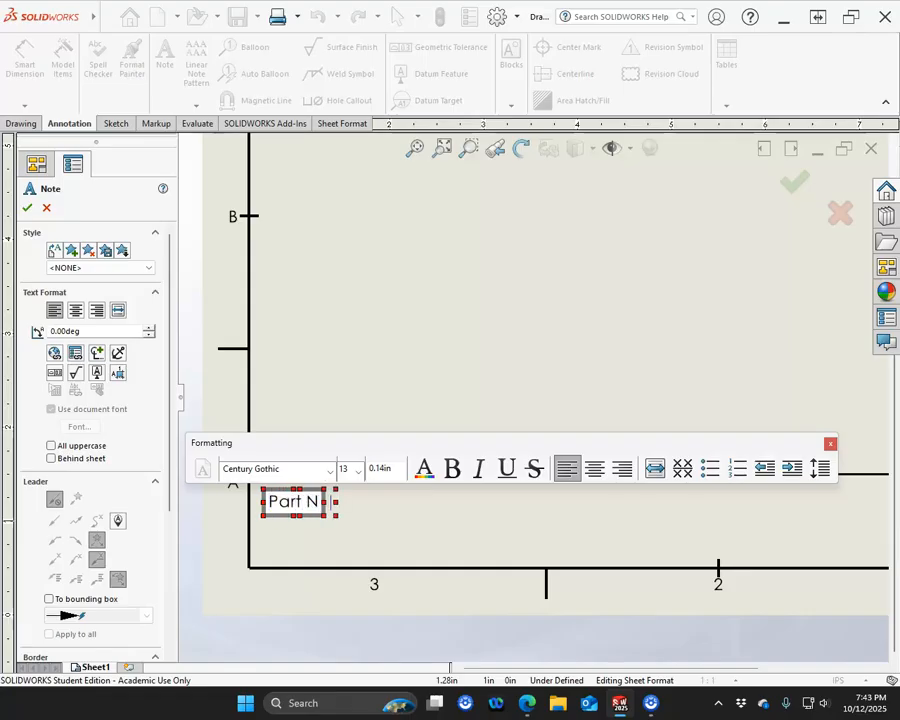
pyautogui.write('ame:')
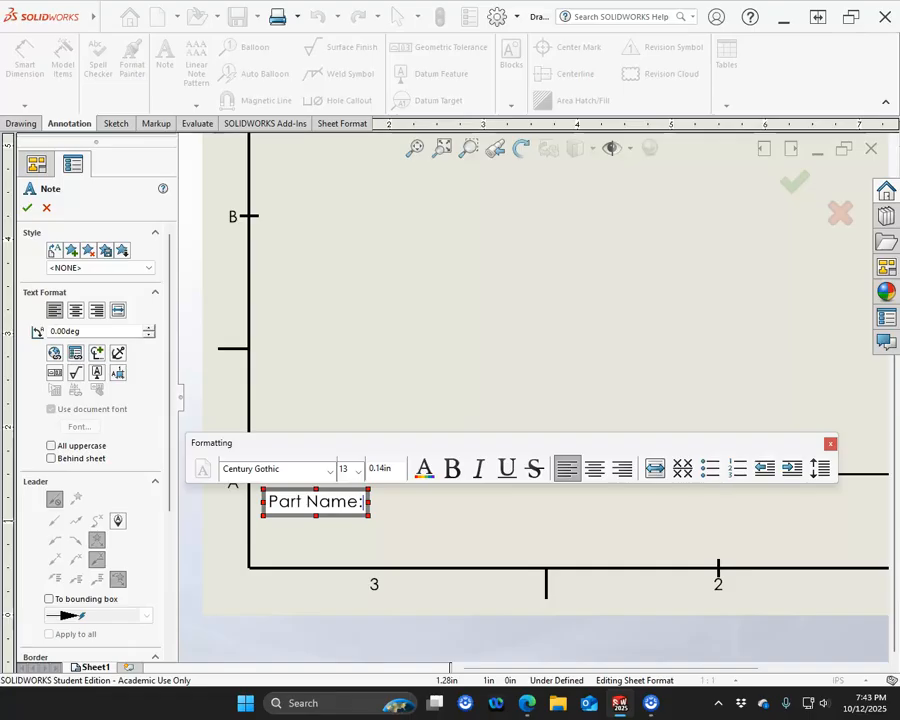
pyautogui.click(372, 396)
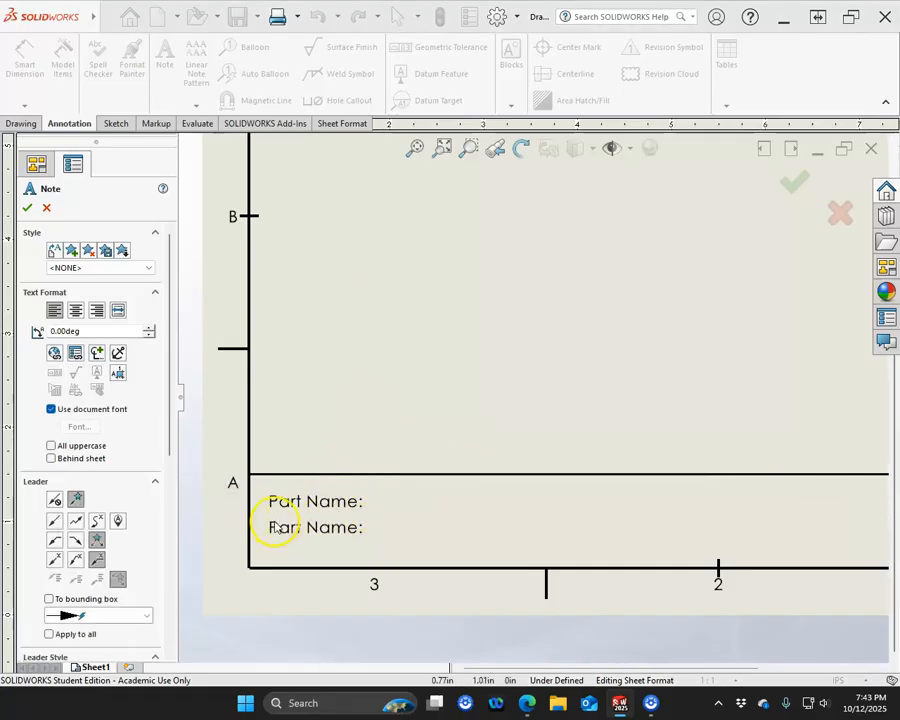
# Place a "Date" note and a "Drawn By:" note stacked below "Part Name:" in the title strip, and finish the Note command.
pyautogui.click(275, 520)
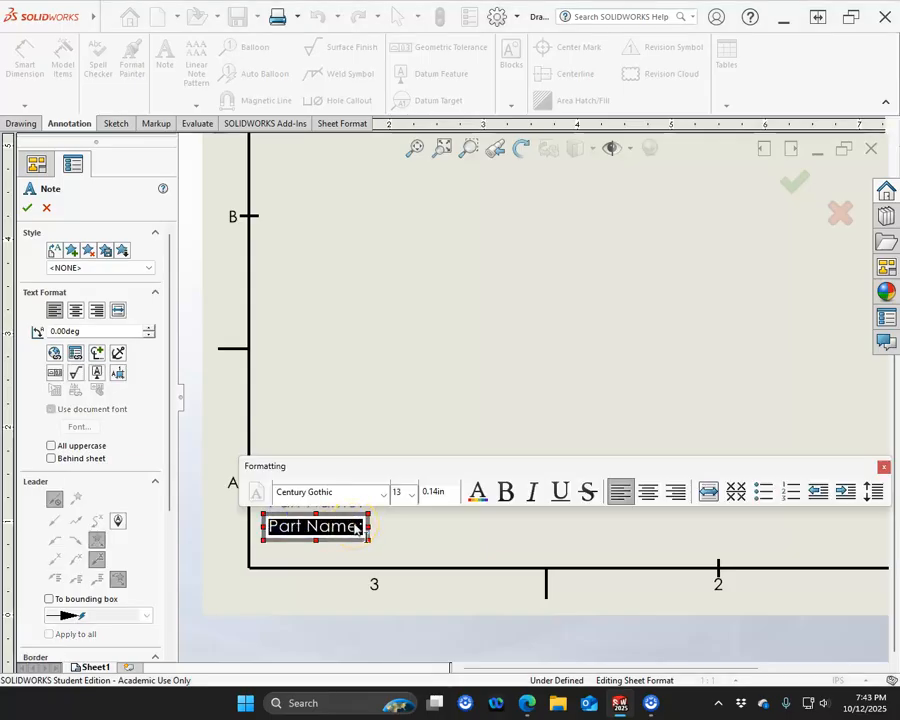
pyautogui.write('Date')
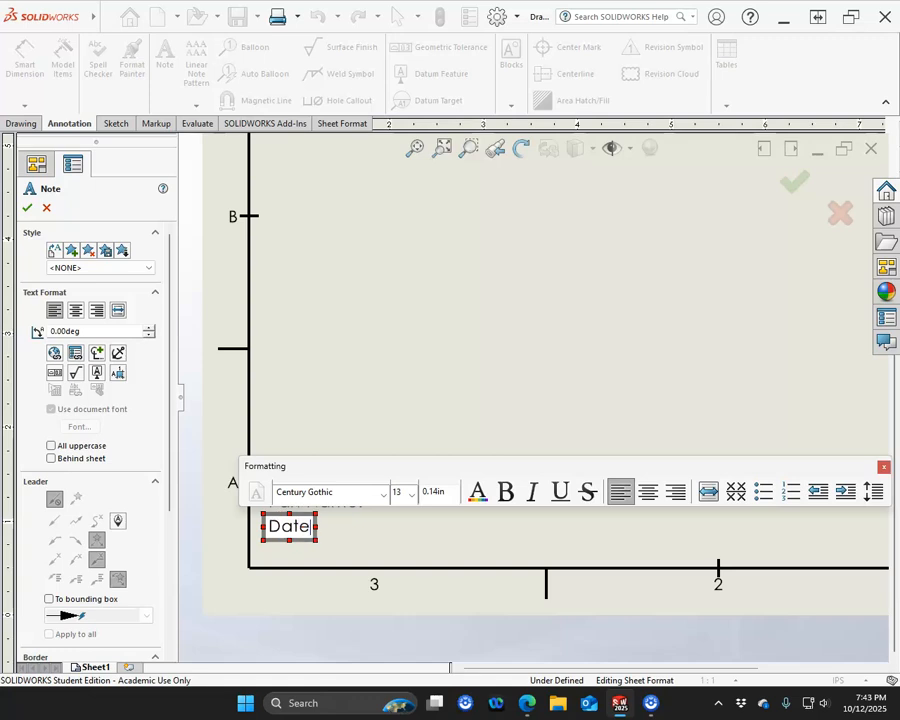
pyautogui.click(402, 371)
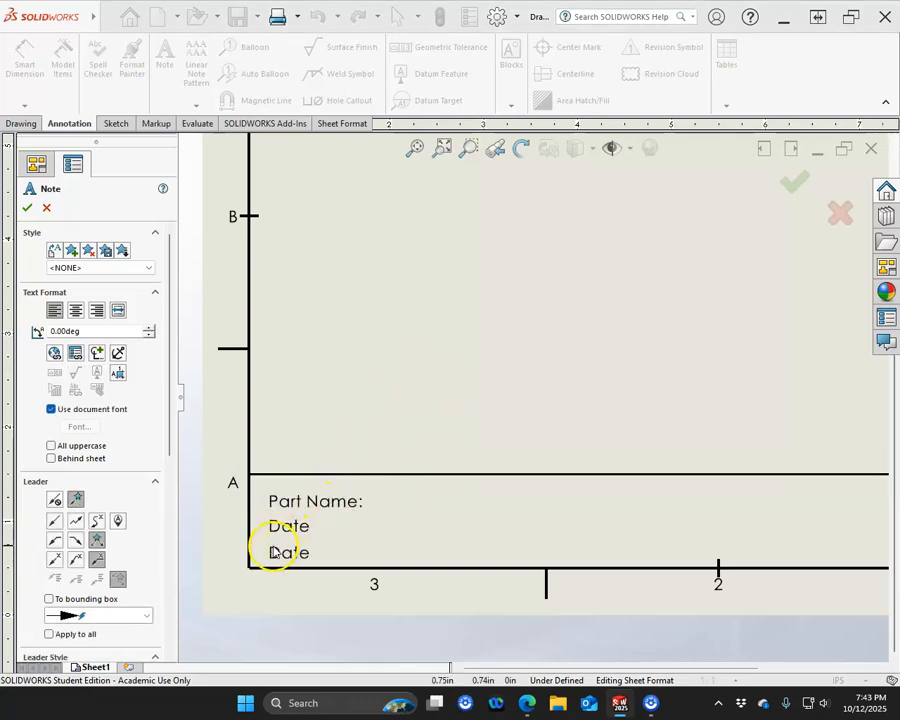
pyautogui.click(270, 546)
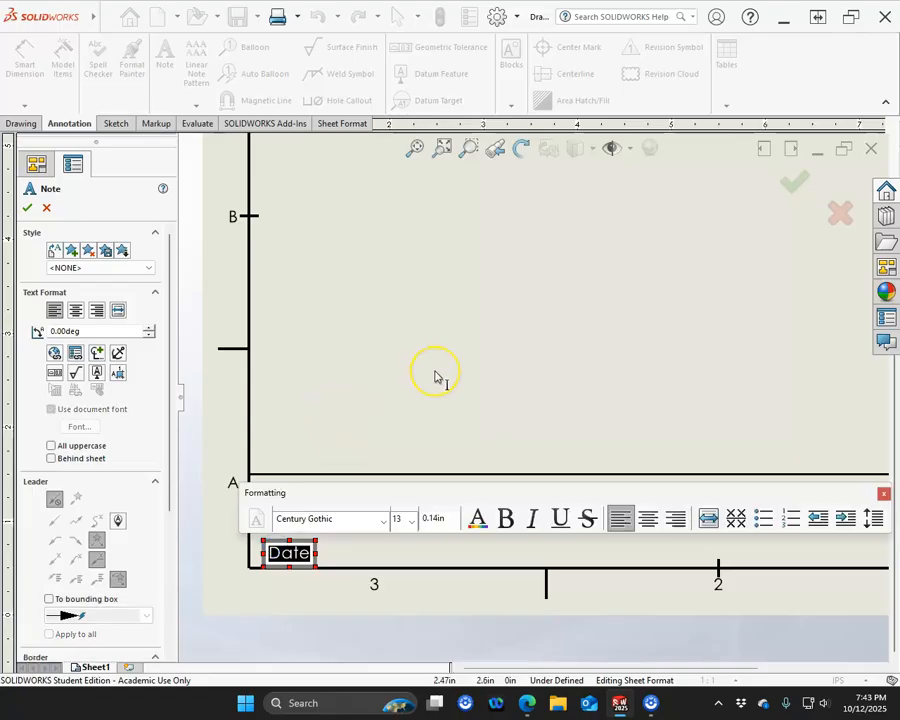
pyautogui.write('Drawn By:')
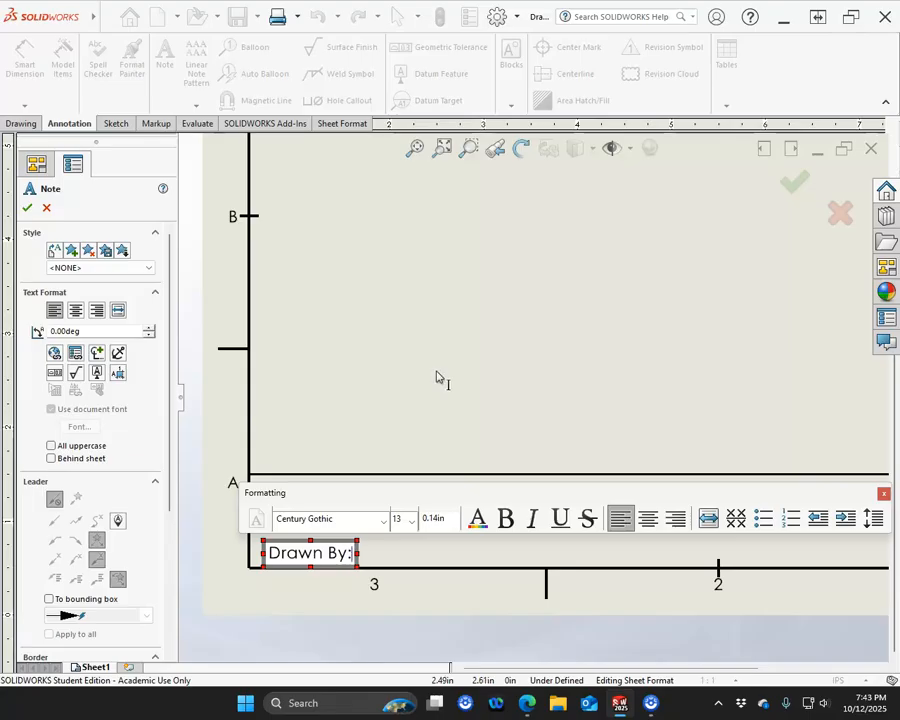
pyautogui.click(367, 194)
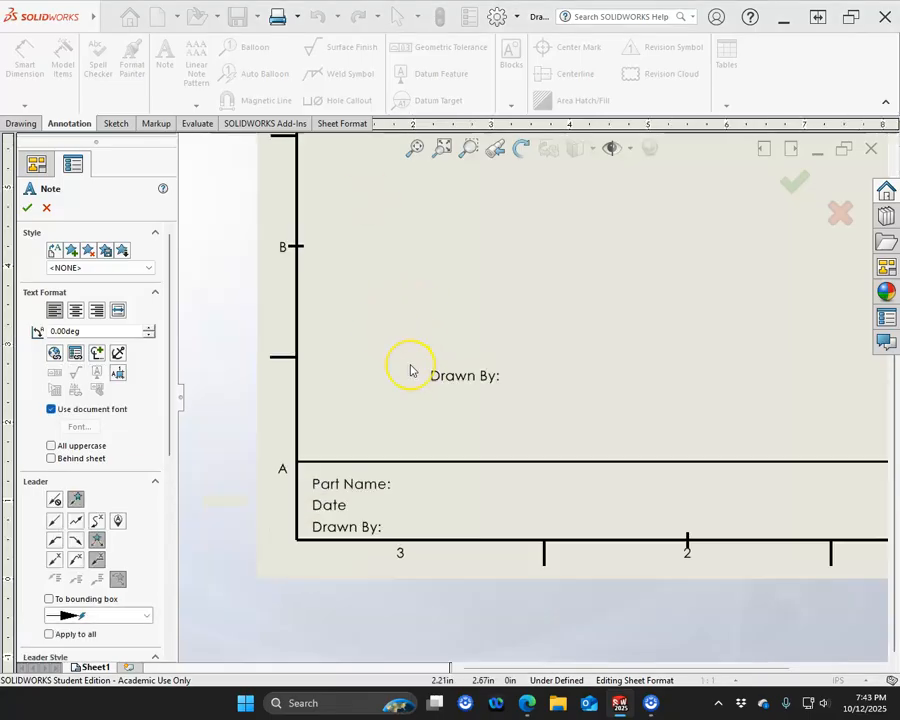
pyautogui.press('Escape')
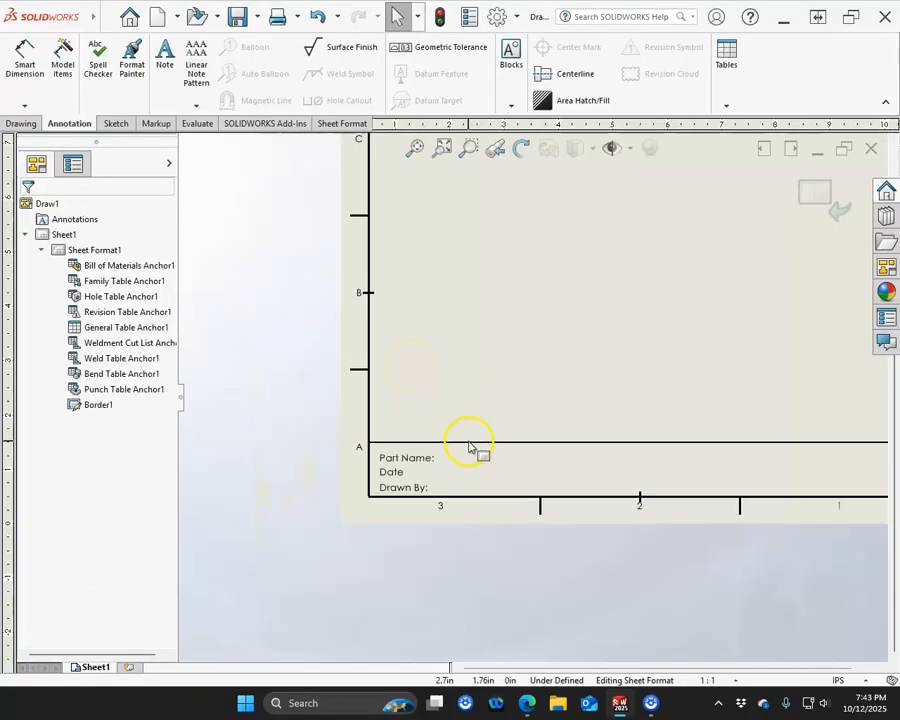
# Move the "Part Name:", "Date" and "Drawn By:" notes slightly closer to the left border line and roughly align their left edges.
pyautogui.scroll(-4, 549, 459)
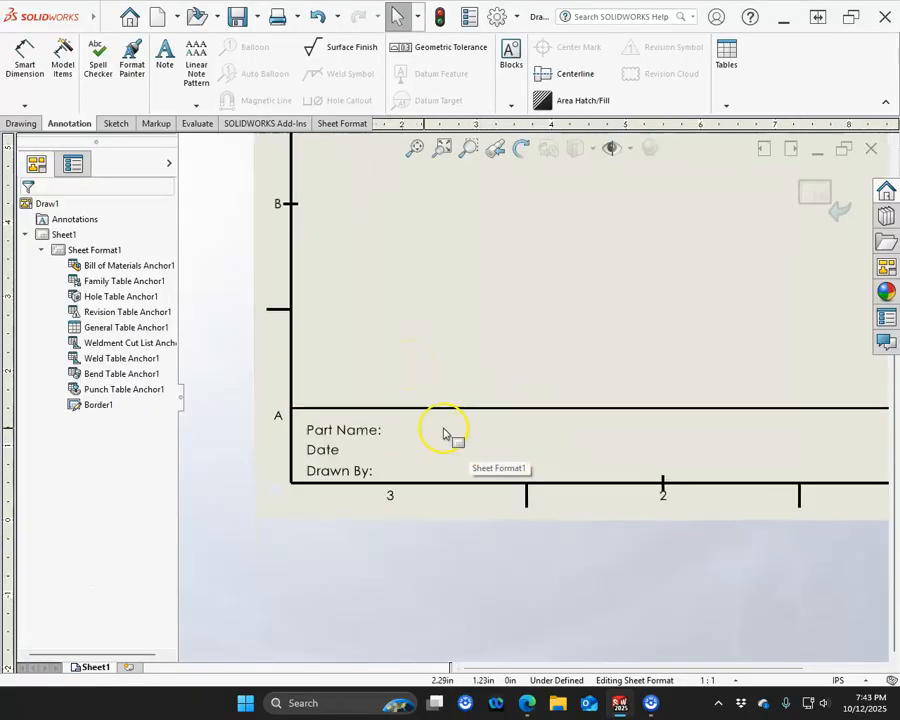
pyautogui.moveTo(376, 432); pyautogui.dragTo(366, 414)
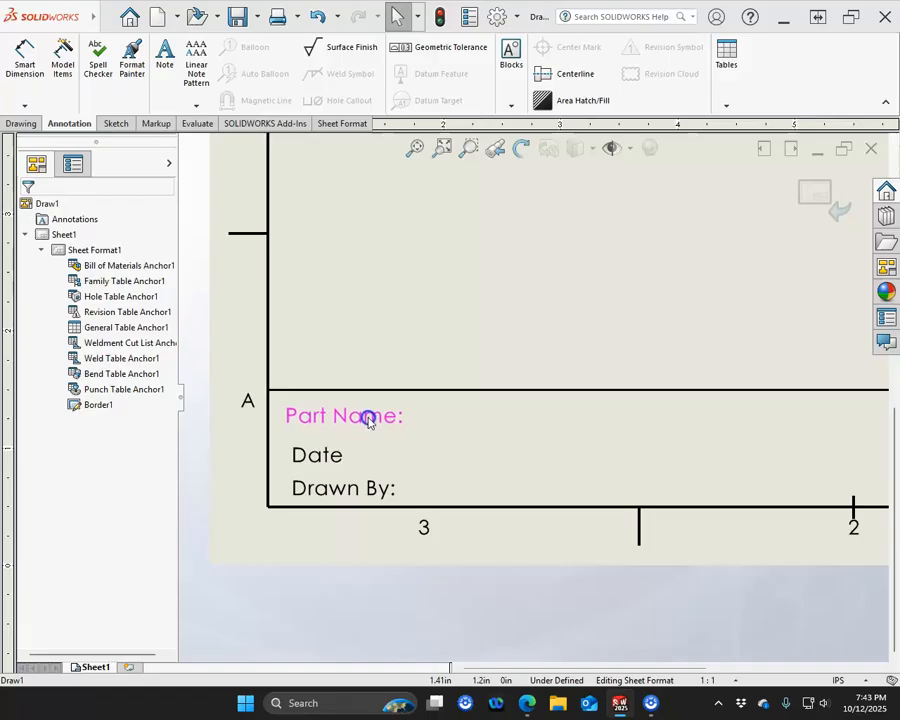
pyautogui.moveTo(349, 459); pyautogui.dragTo(321, 450)
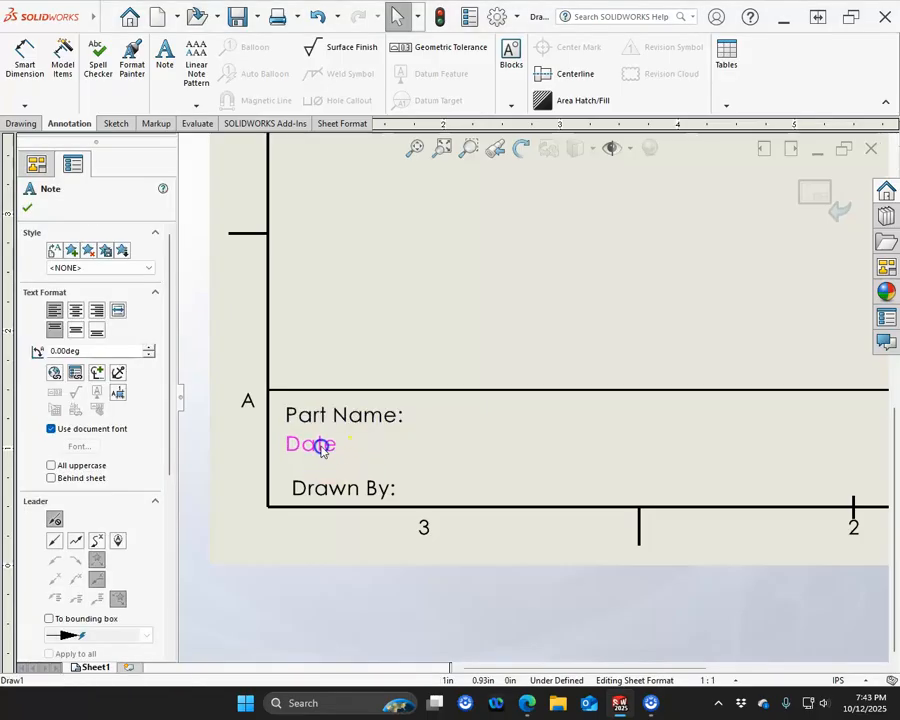
pyautogui.moveTo(336, 492); pyautogui.dragTo(314, 480)
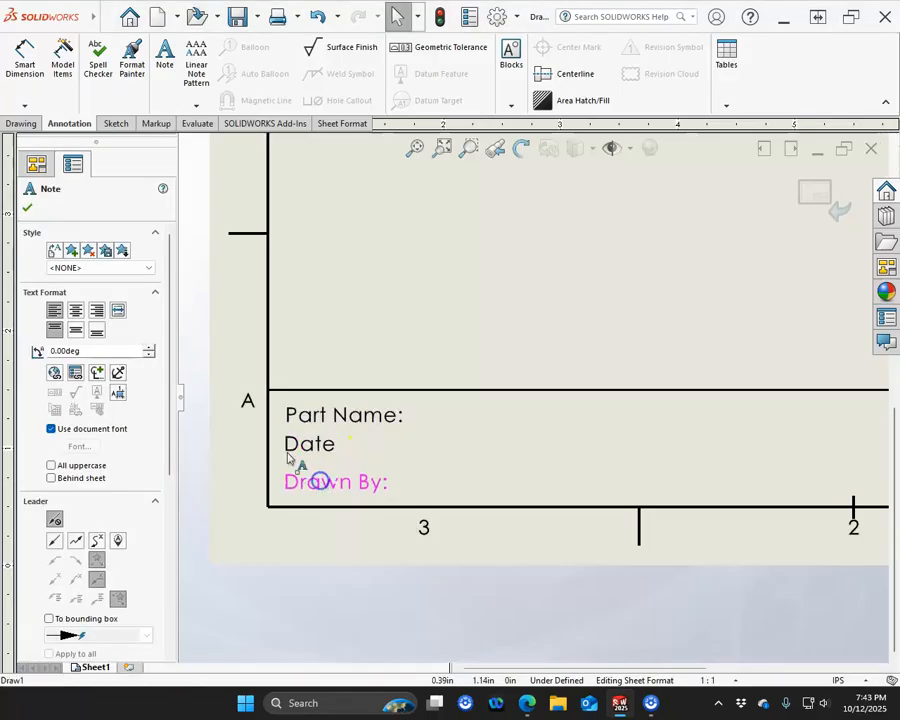
# Set the "Drawn By:" note's position to X 1.25 in and Y 1.6 in.
pyautogui.moveTo(176, 402); pyautogui.dragTo(182, 596)
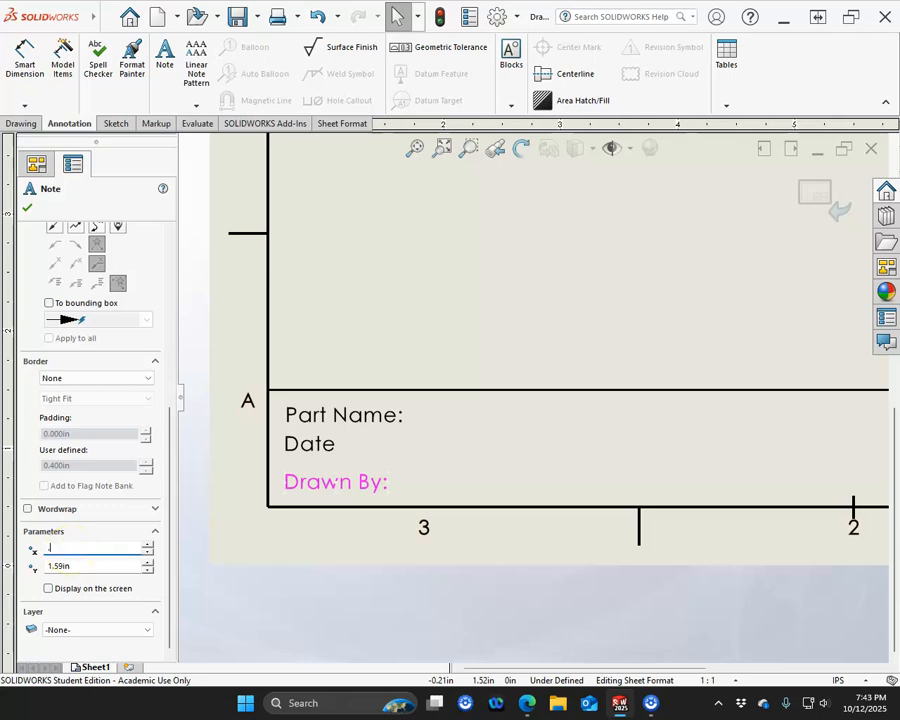
pyautogui.press('Tab')
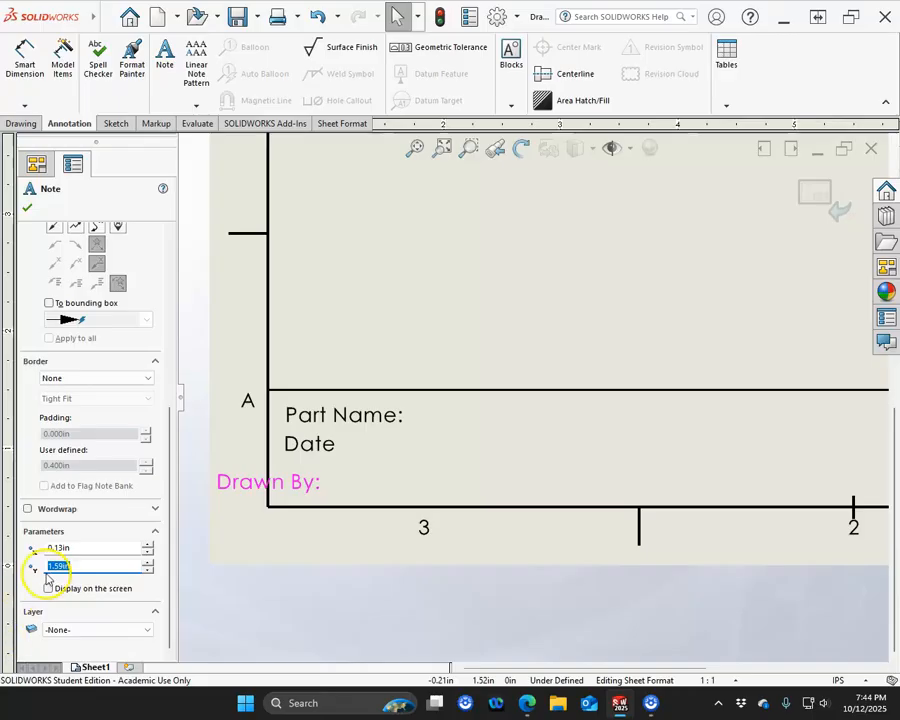
pyautogui.click(74, 548)
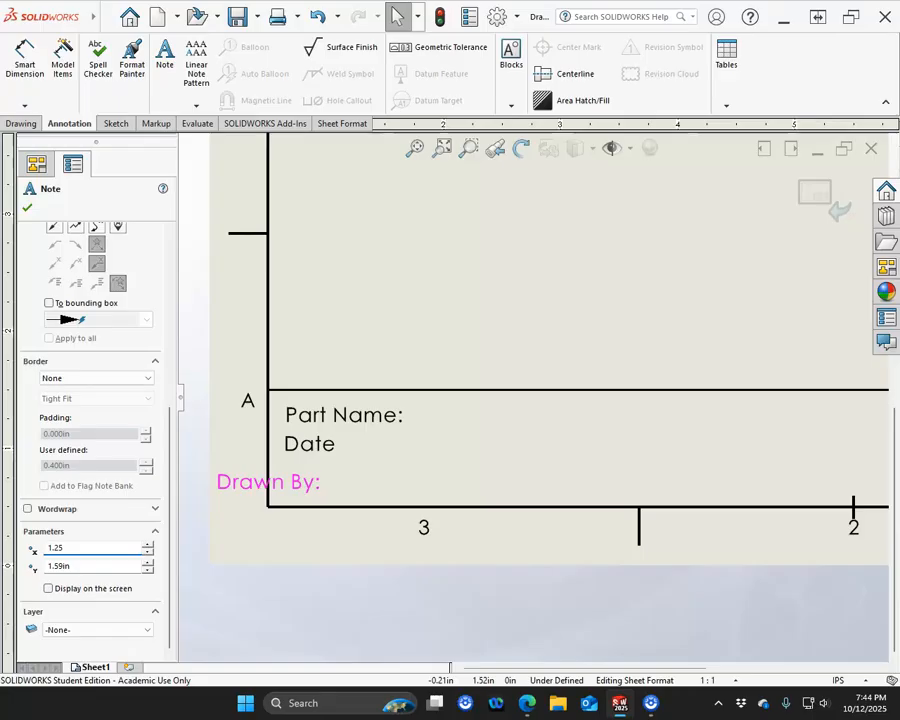
pyautogui.press('Tab')
pyautogui.click(72, 566)
pyautogui.write('6')
pyautogui.press('Tab')
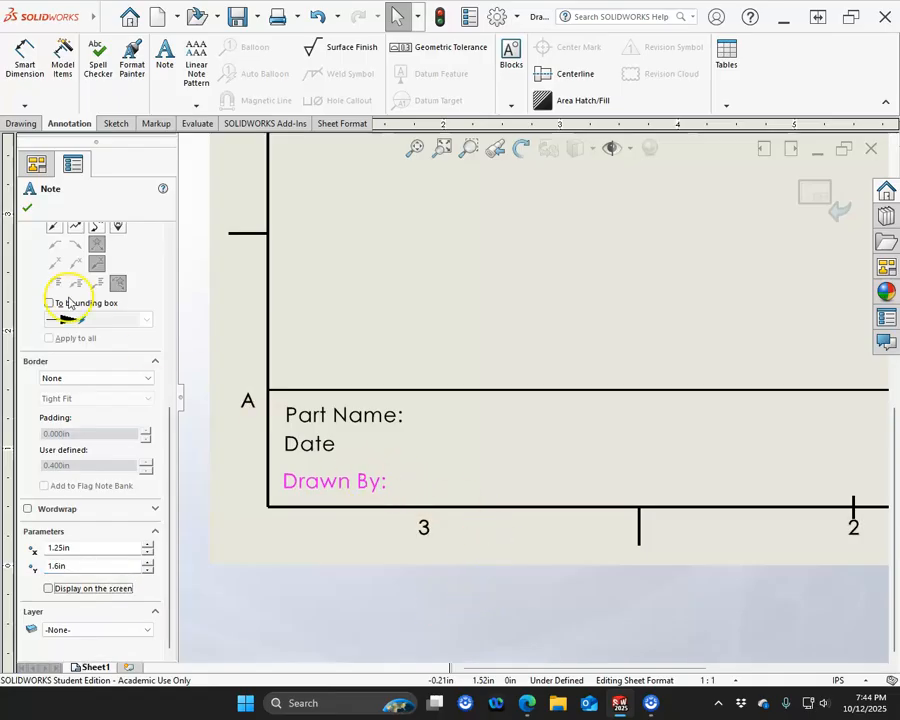
pyautogui.click(27, 208)
# Set the "Date" note's position to X 1.25 in and Y 2.1 in.
pyautogui.click(310, 447)
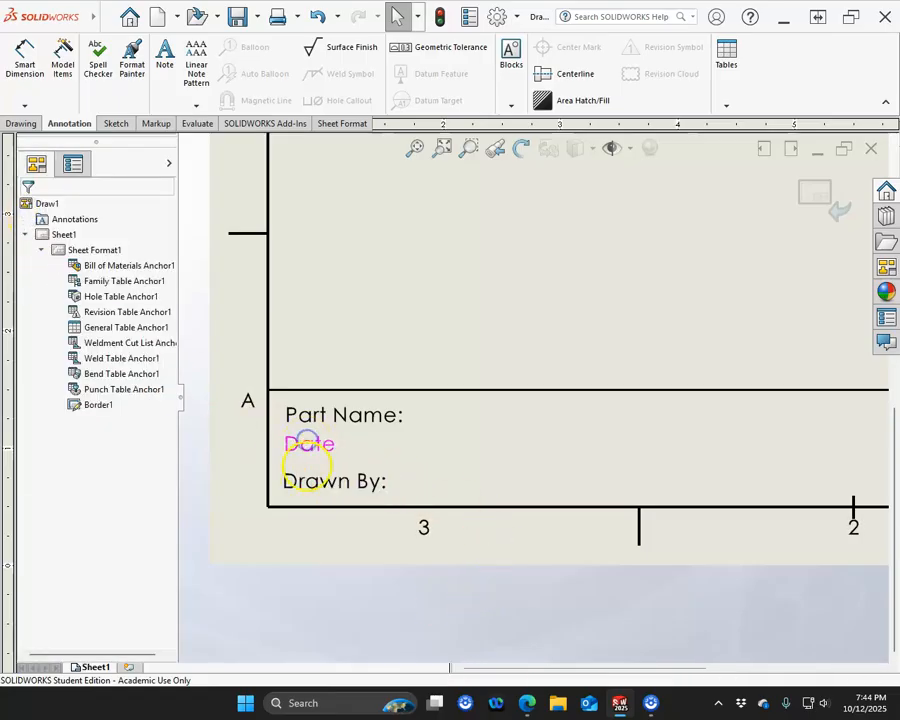
pyautogui.moveTo(169, 430); pyautogui.dragTo(166, 625)
pyautogui.click(59, 548)
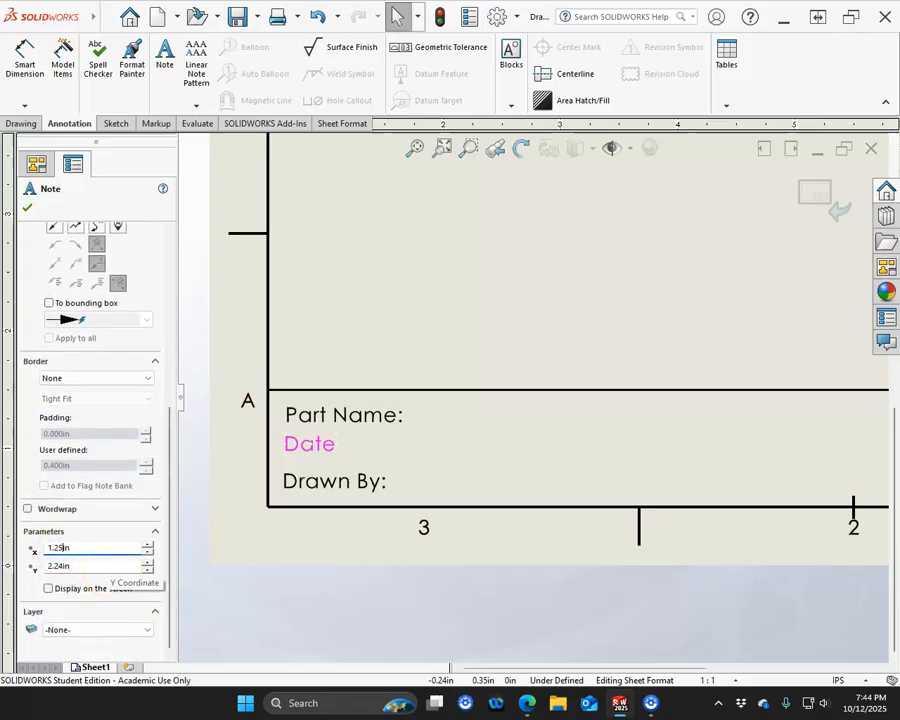
pyautogui.press('Tab')
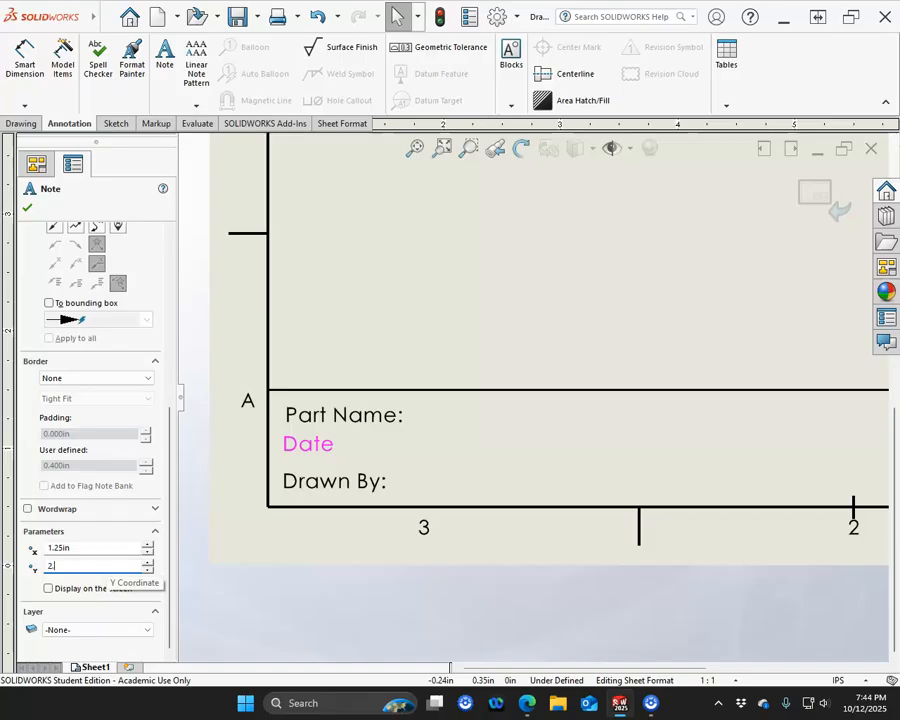
pyautogui.press('Return')
pyautogui.doubleClick(55, 567)
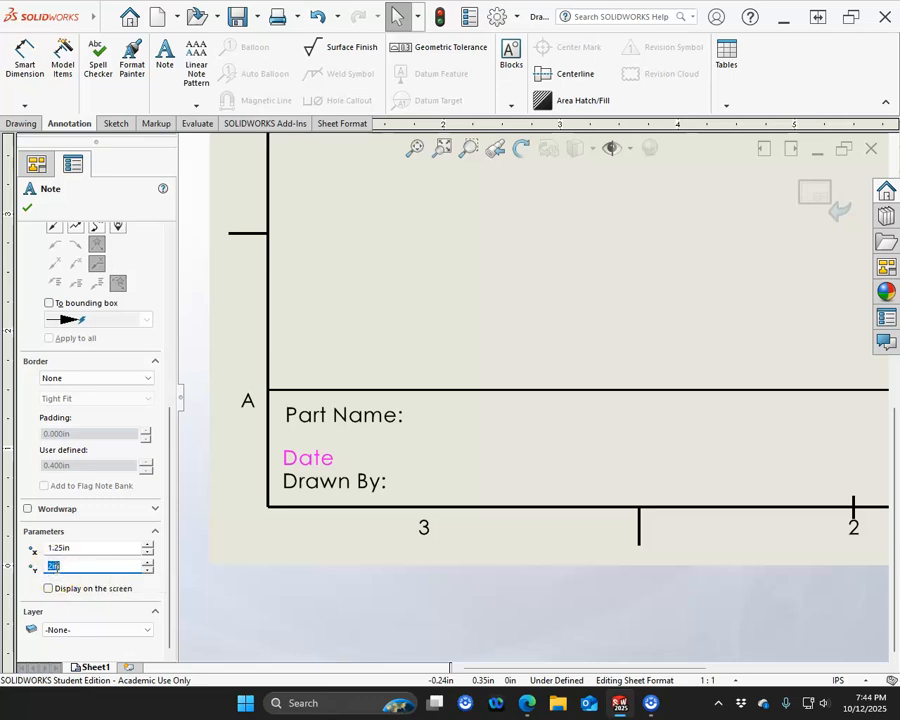
pyautogui.write('2.1')
pyautogui.press('Tab')
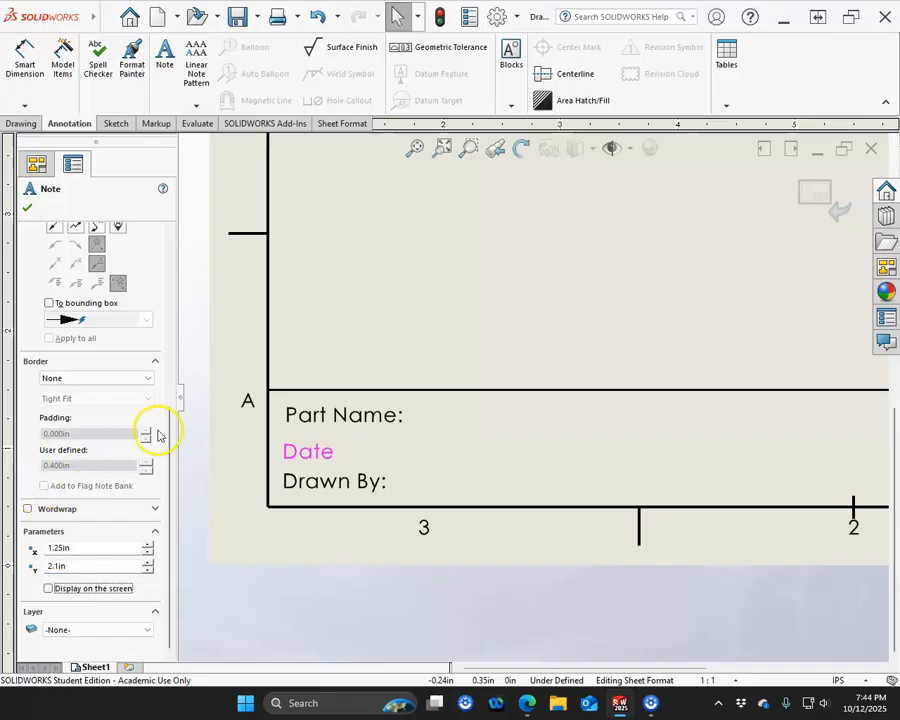
pyautogui.click(404, 438)
# Add a colon to the "Date" note so that it reads "Date:".
pyautogui.click(328, 453)
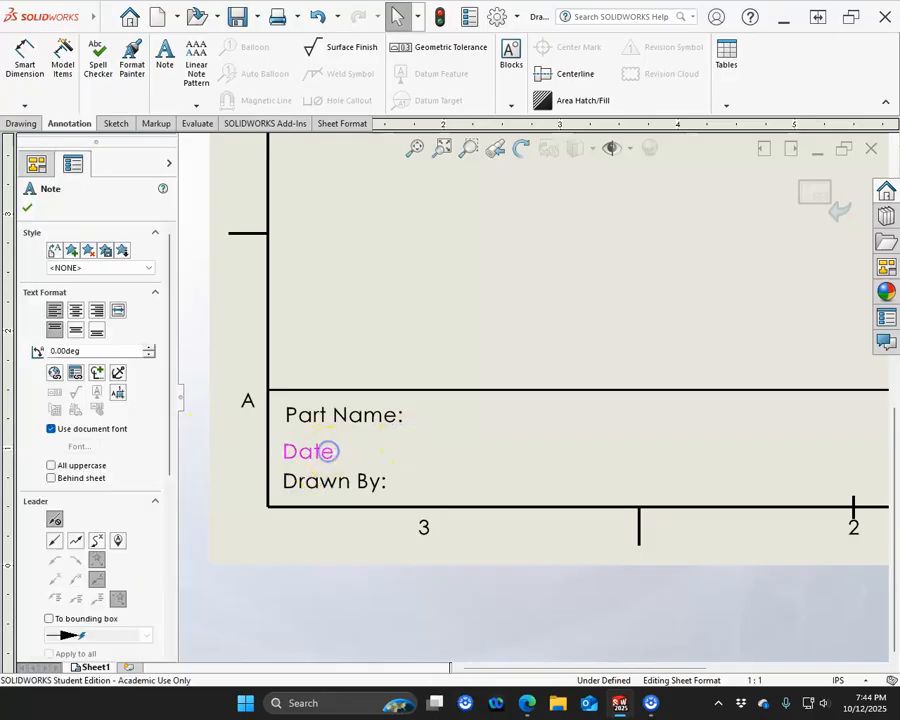
pyautogui.click(328, 453)
pyautogui.write(':')
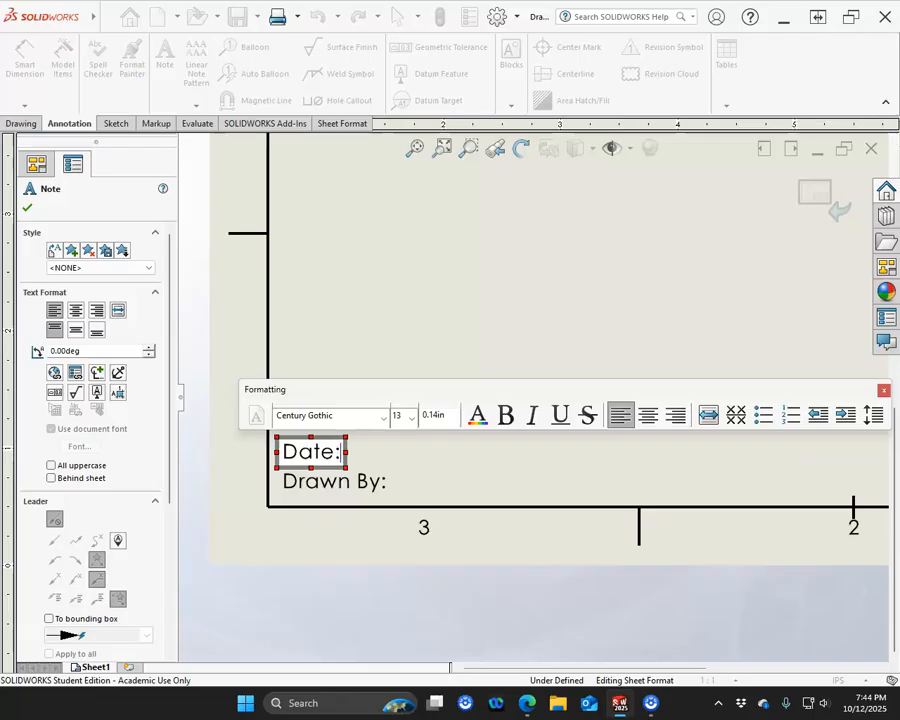
pyautogui.click(395, 290)
# Examine the title strip notes and the border layout across the whole sheet format.
pyautogui.scroll(3, 408, 450)
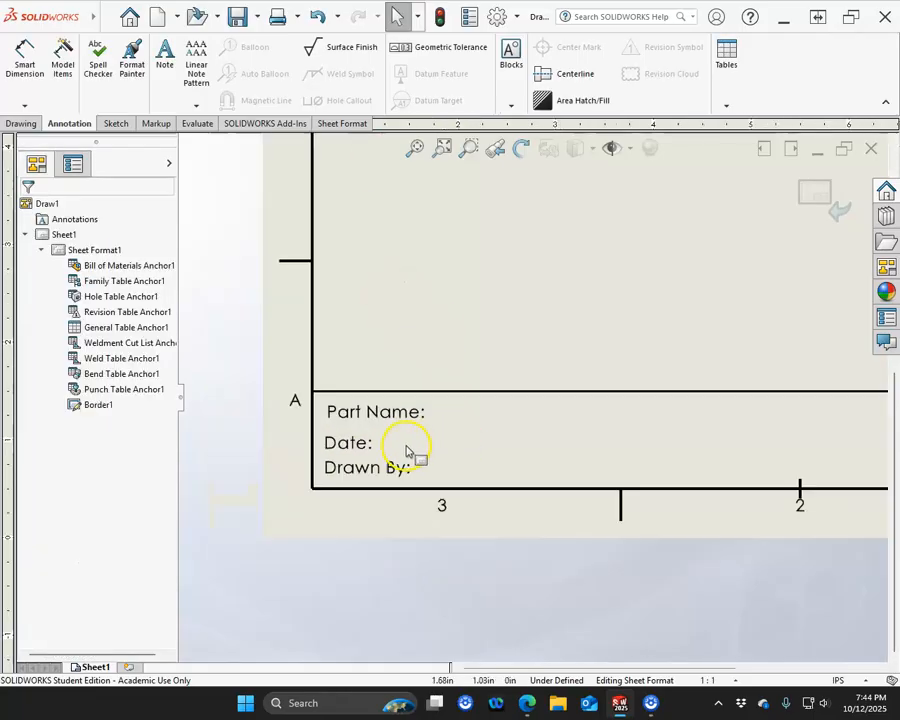
pyautogui.scroll(4, 585, 412)
pyautogui.scroll(-3, 649, 332)
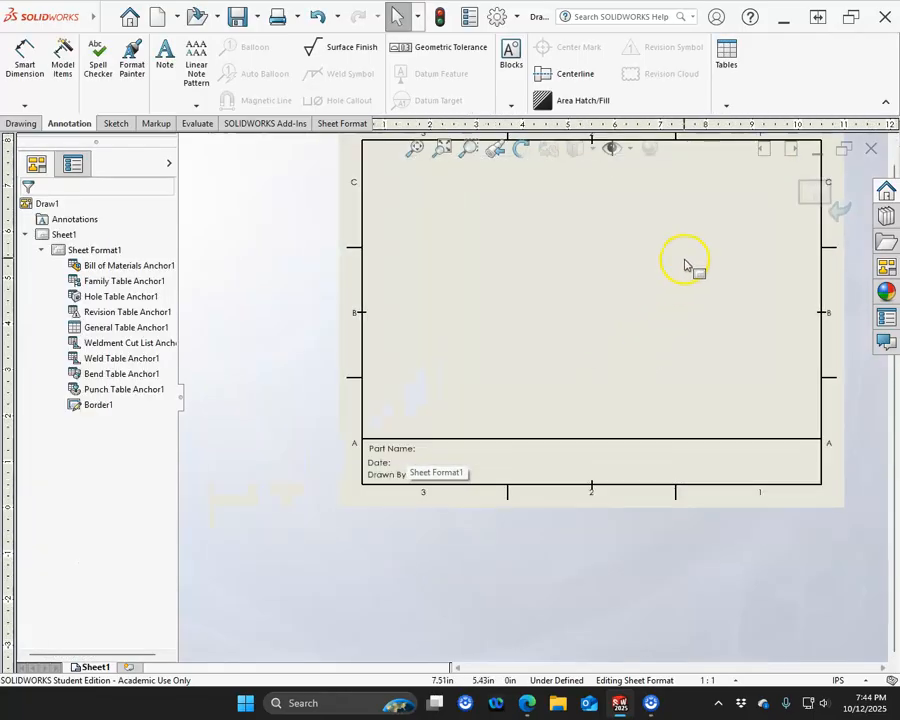
pyautogui.scroll(-1, 685, 265)
pyautogui.scroll(-1, 685, 265)
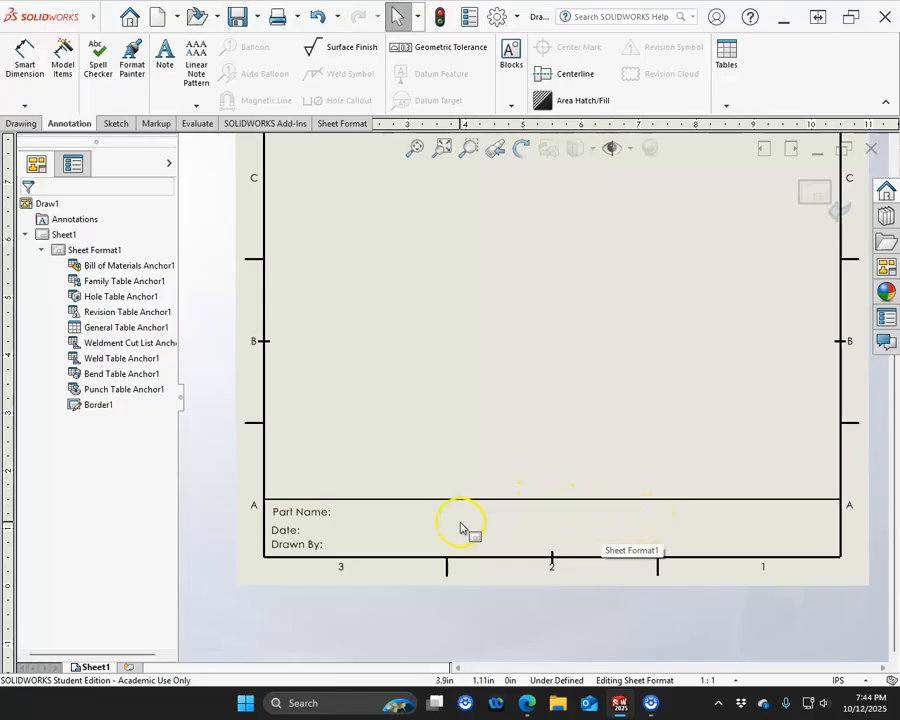
pyautogui.scroll(1, 583, 360)
pyautogui.scroll(-1, 588, 314)
pyautogui.scroll(1, 574, 229)
pyautogui.scroll(-2, 574, 228)
pyautogui.scroll(1, 550, 422)
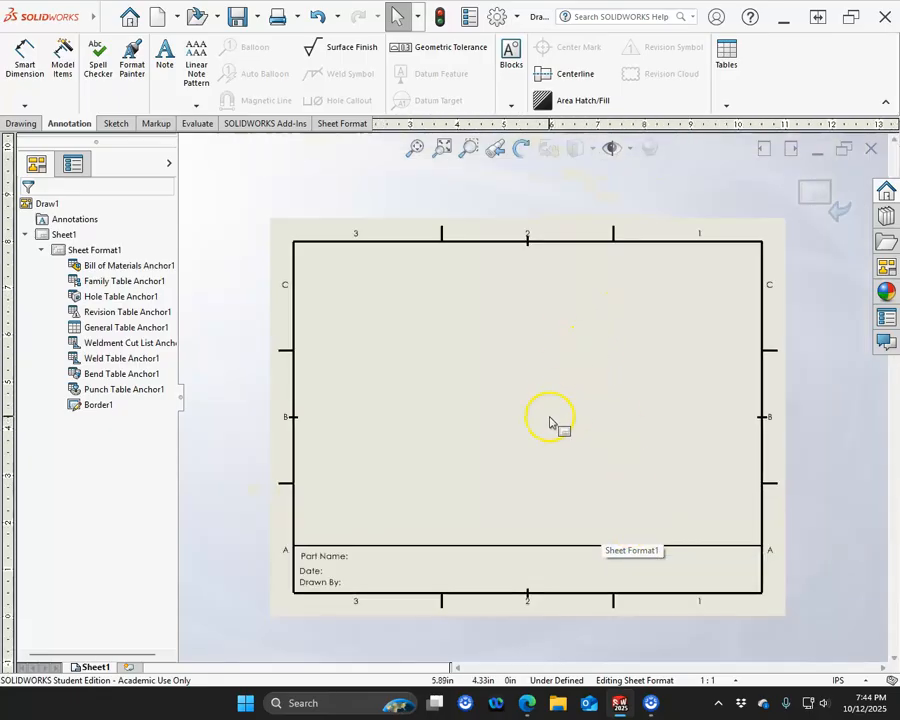
pyautogui.scroll(-1, 550, 422)
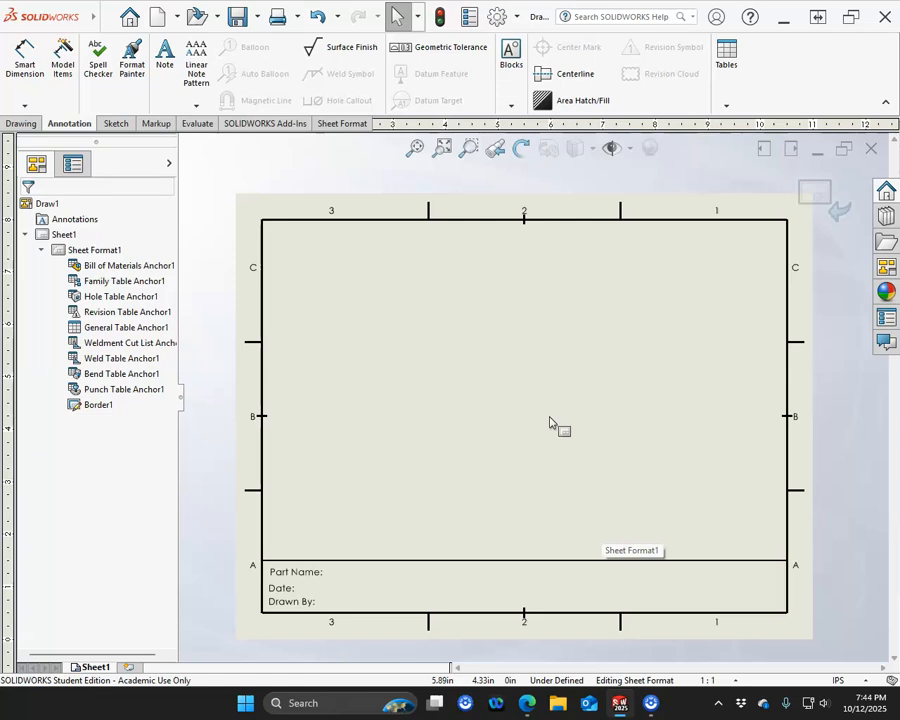
pyautogui.click(529, 443)
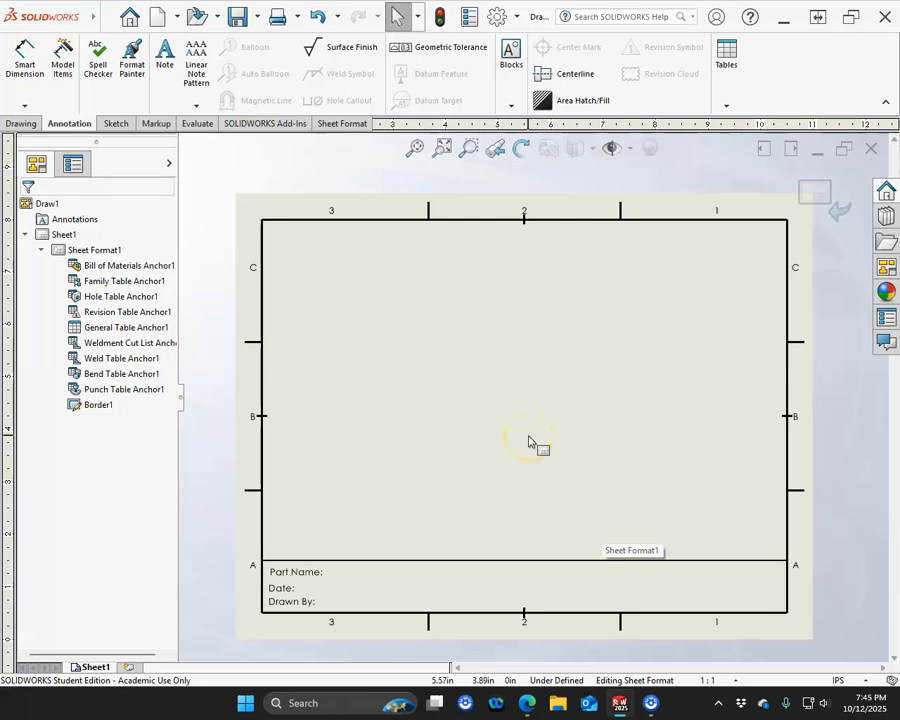
pyautogui.click(500, 433)
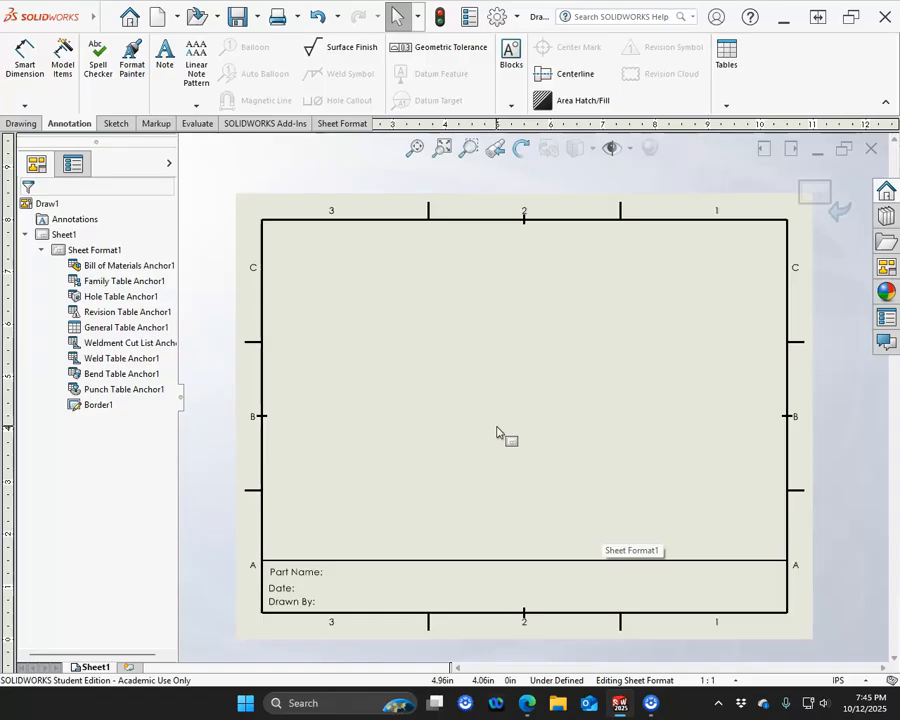
pyautogui.click(493, 439)
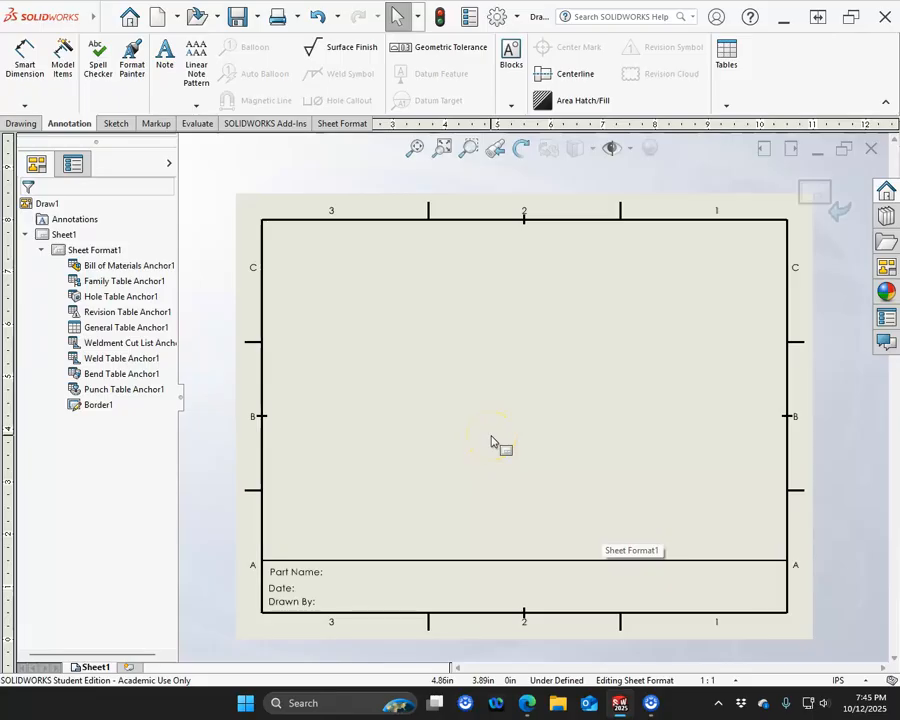
pyautogui.click(532, 375)
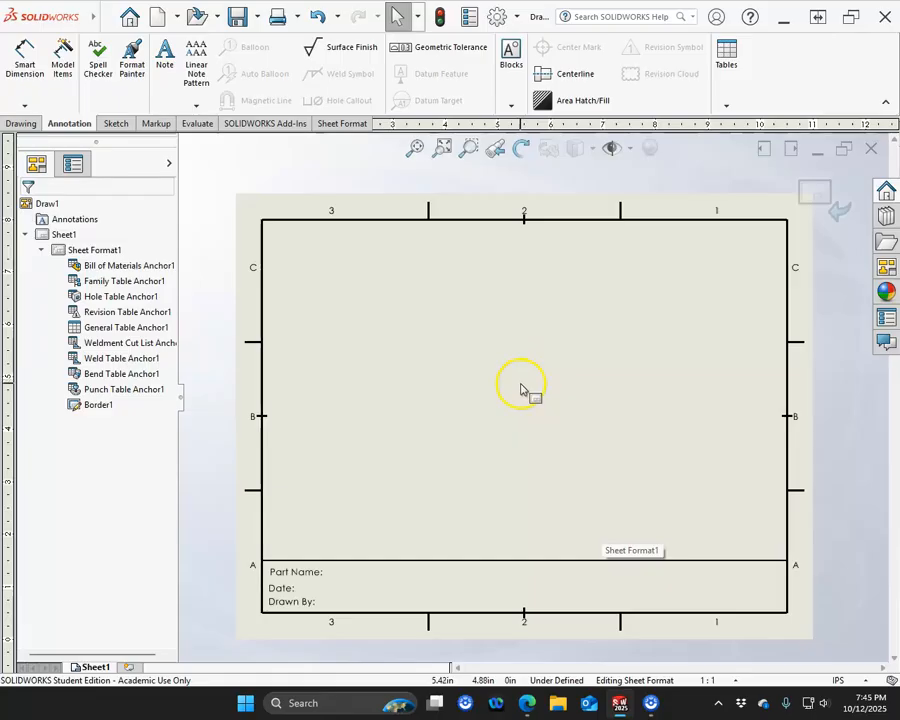
# Exit sheet format editing and try to select the "Part Name:" and "Date:" notes from the sheet.
pyautogui.click(813, 195)
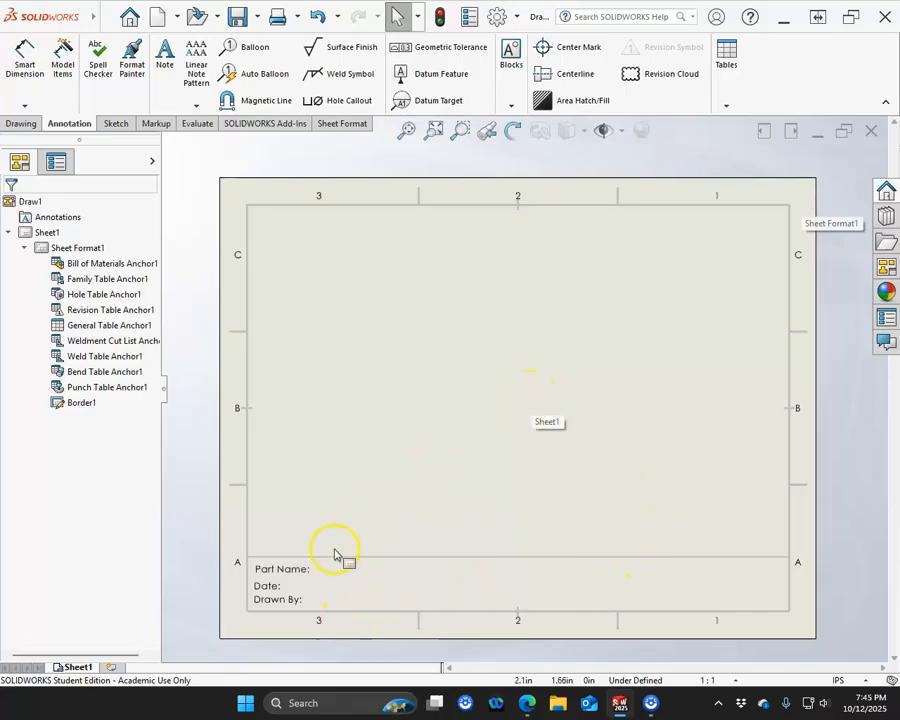
pyautogui.click(302, 566)
pyautogui.click(278, 584)
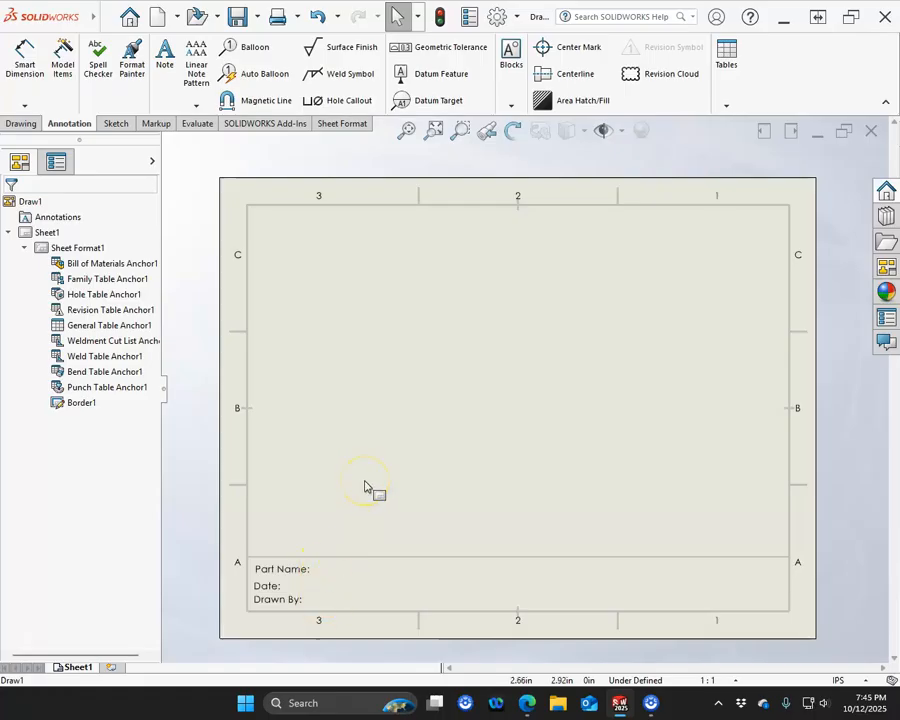
# Reopen the sheet format for editing and place an empty note beside "Part Name:", aligned with that label.
pyautogui.click(342, 126)
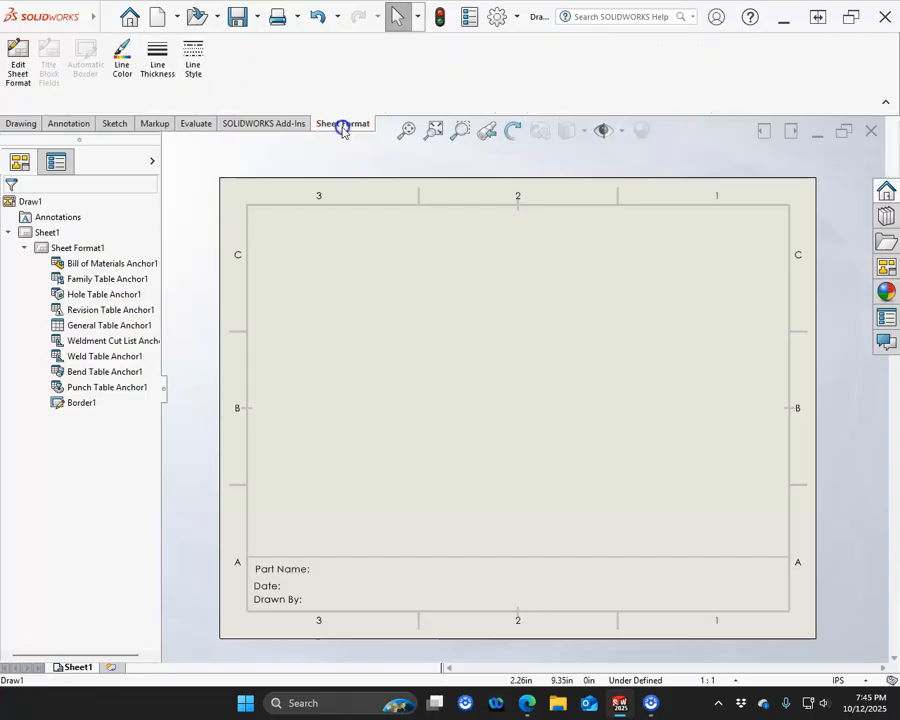
pyautogui.click(18, 62)
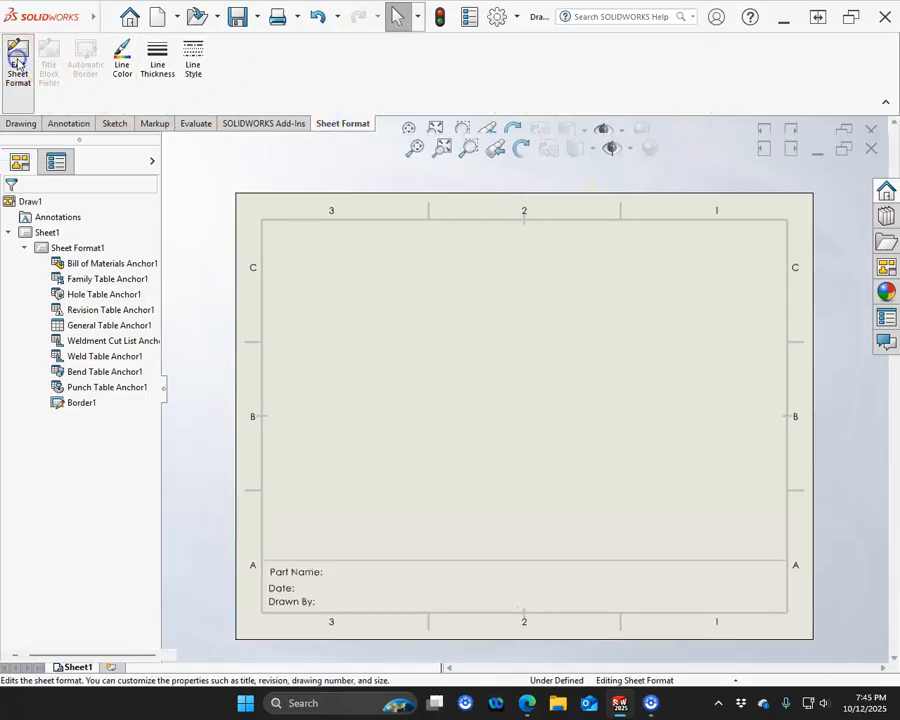
pyautogui.scroll(-5, 330, 560)
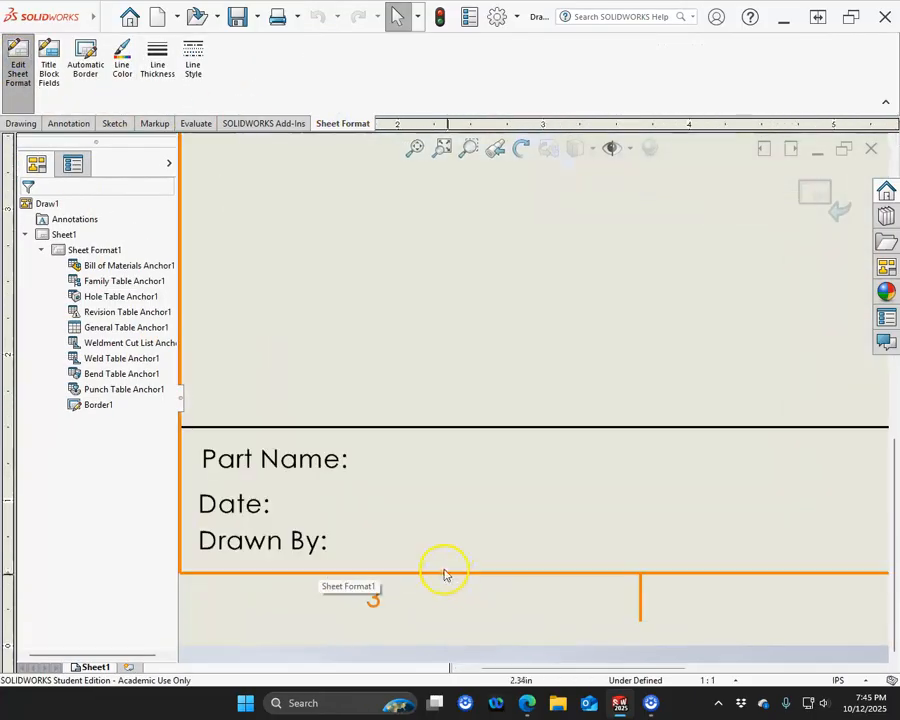
pyautogui.click(72, 121)
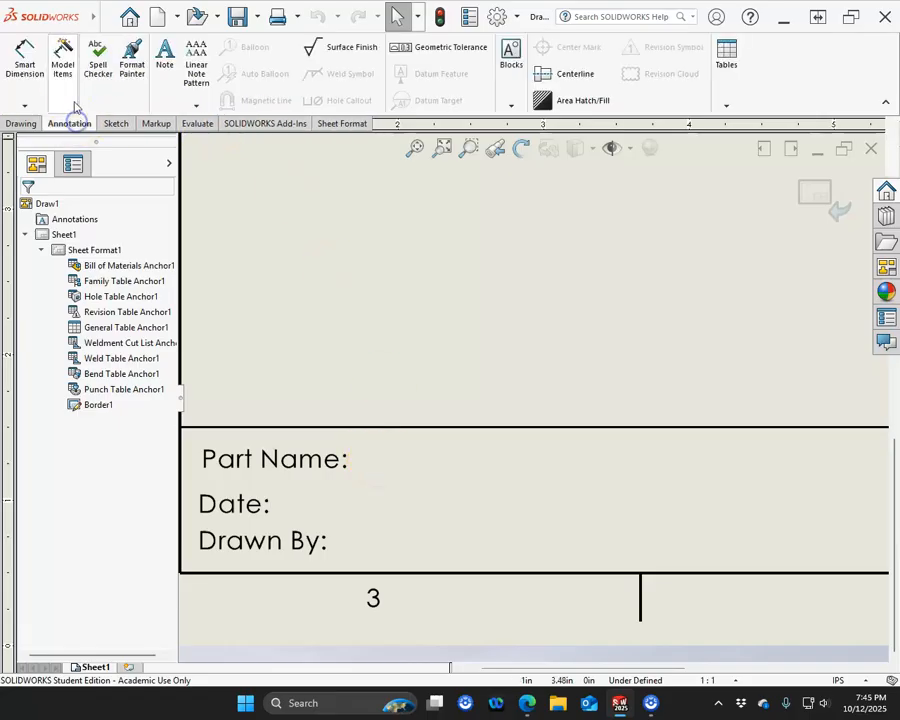
pyautogui.click(164, 55)
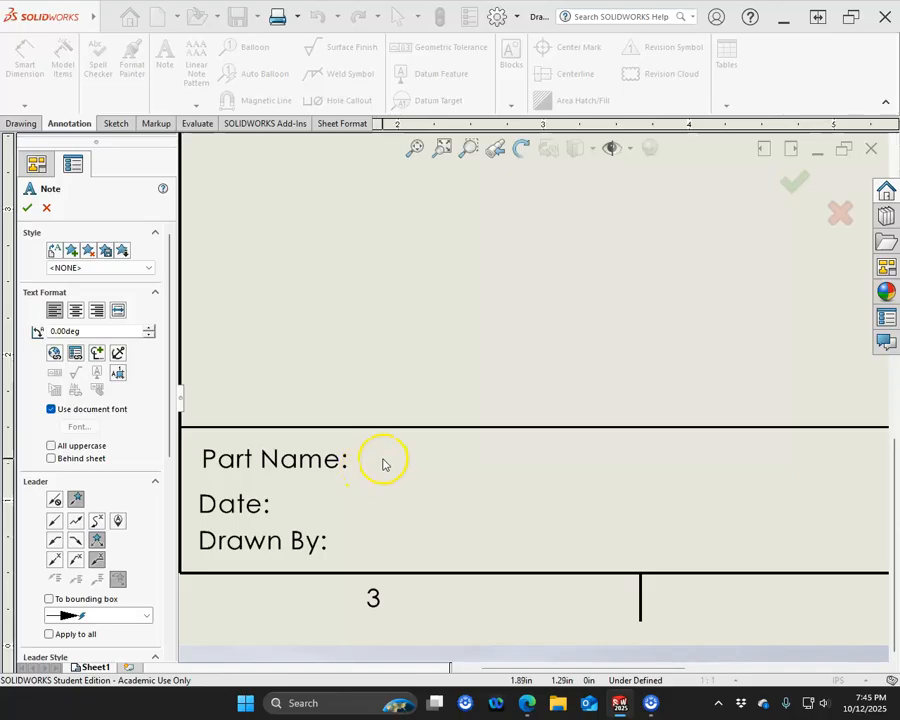
pyautogui.click(384, 464)
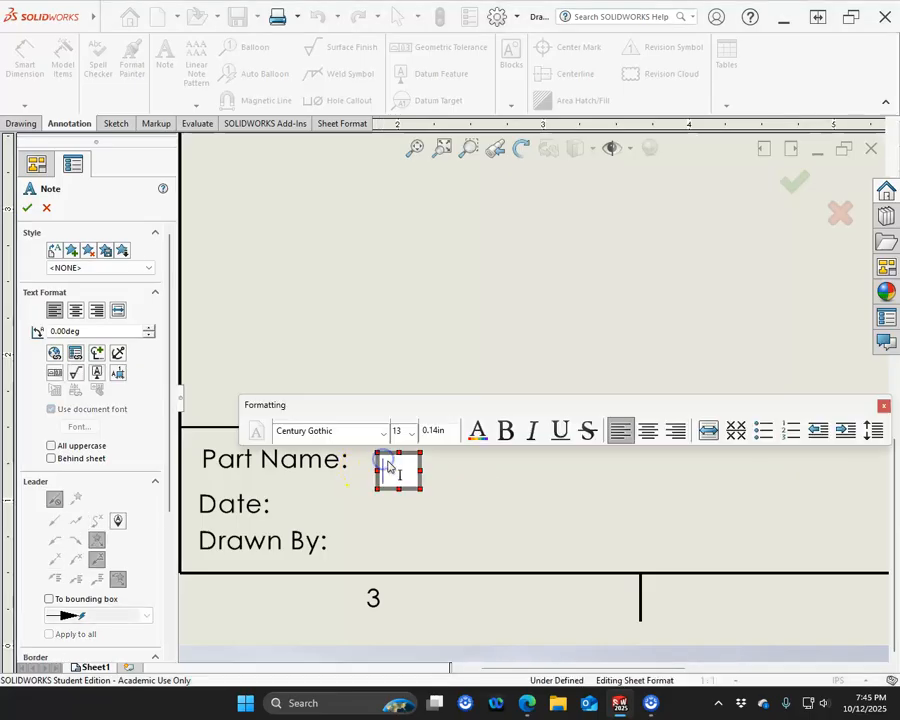
pyautogui.click(430, 510)
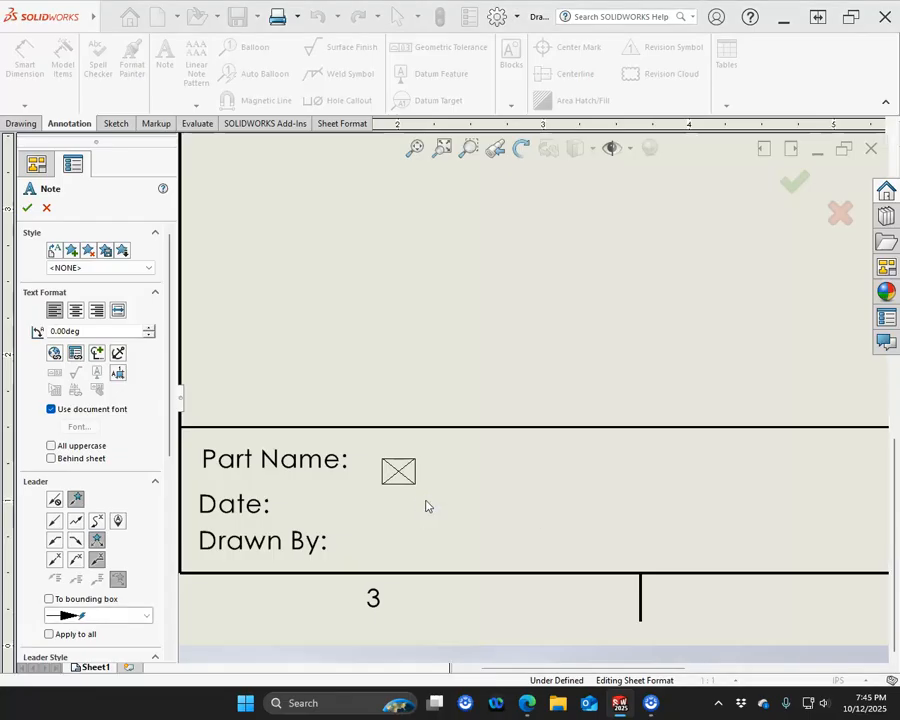
pyautogui.press('Escape')
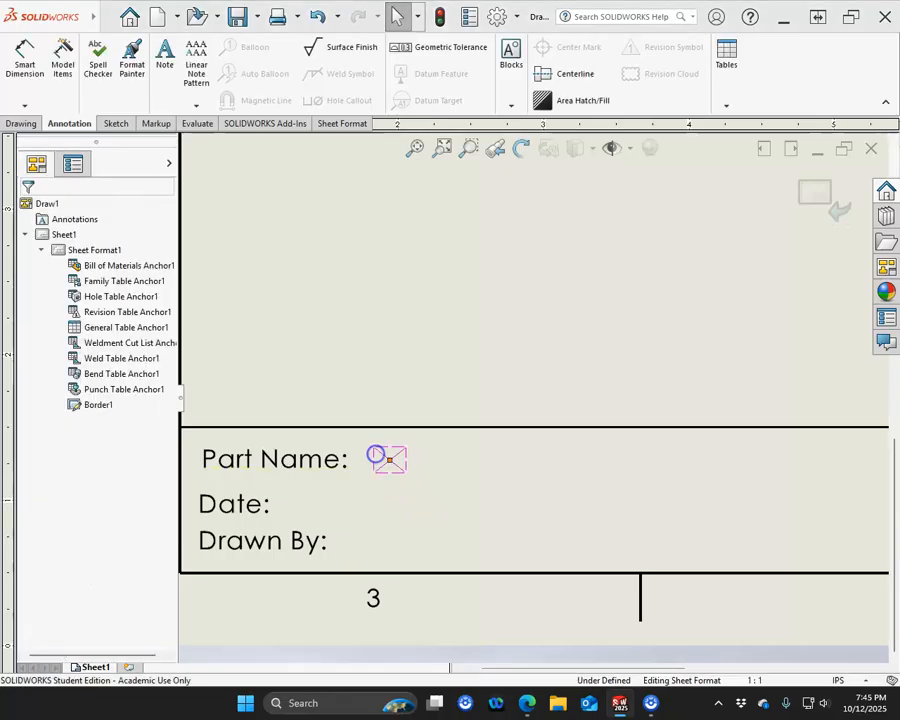
pyautogui.click(376, 454)
pyautogui.click(387, 517)
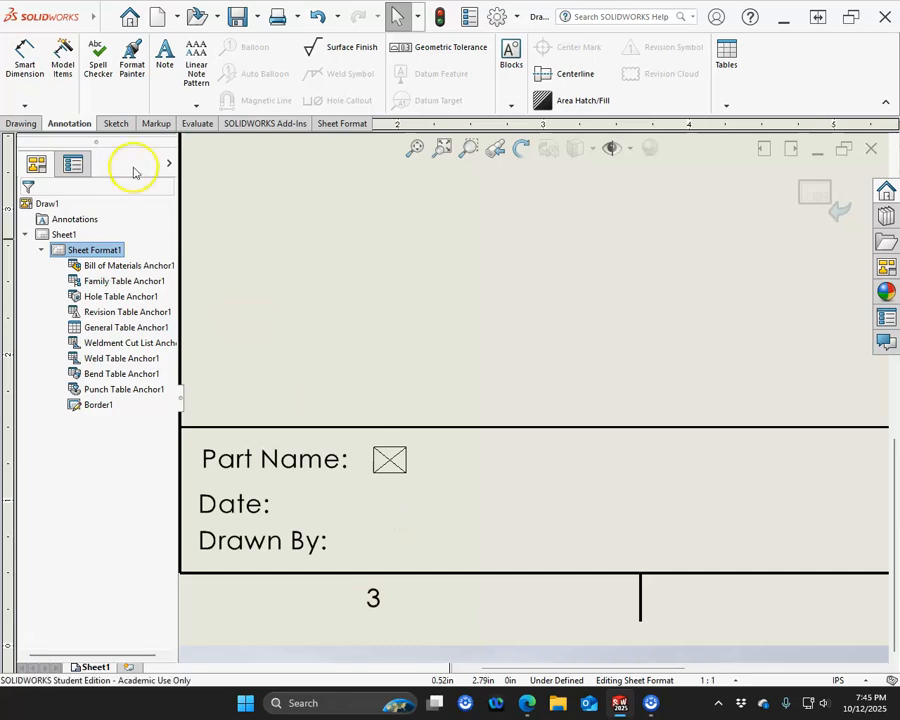
# Place two more empty notes beside "Date:" and "Drawn By:", lined up under the empty Part Name note.
pyautogui.click(164, 55)
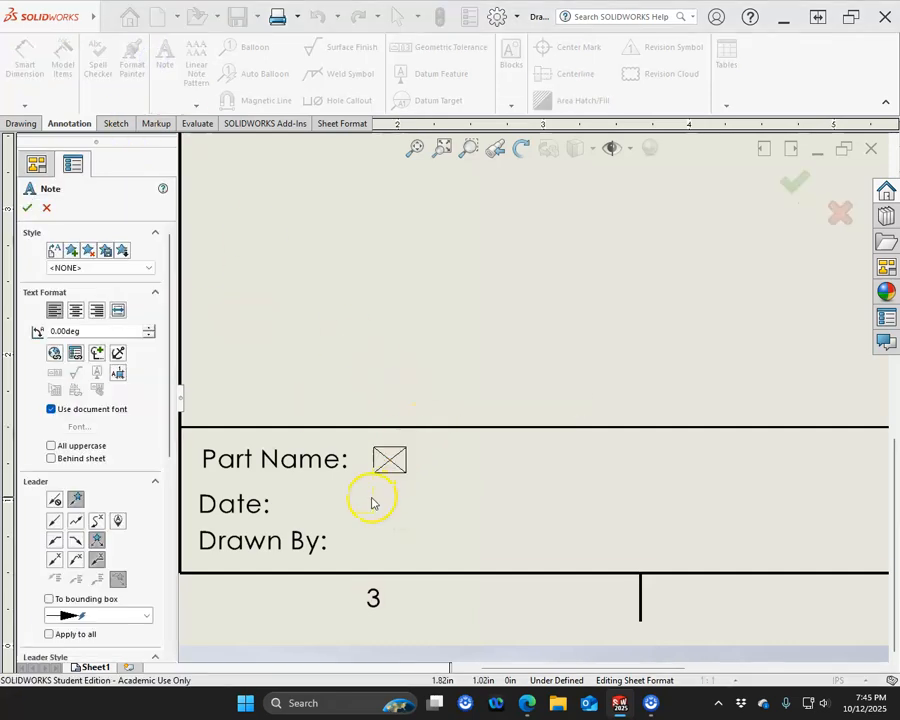
pyautogui.click(370, 494)
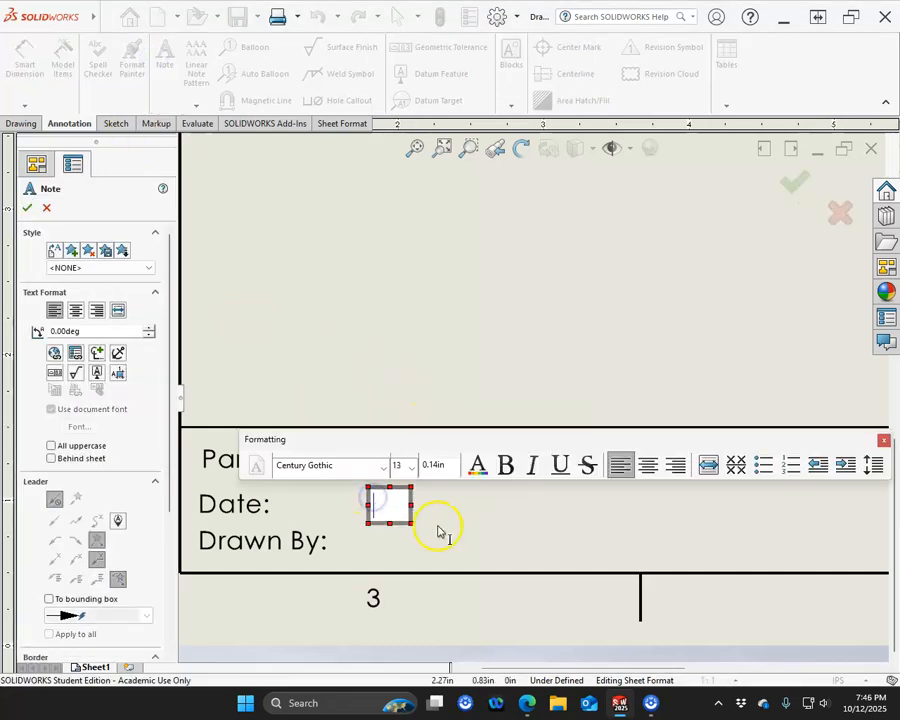
pyautogui.click(378, 552)
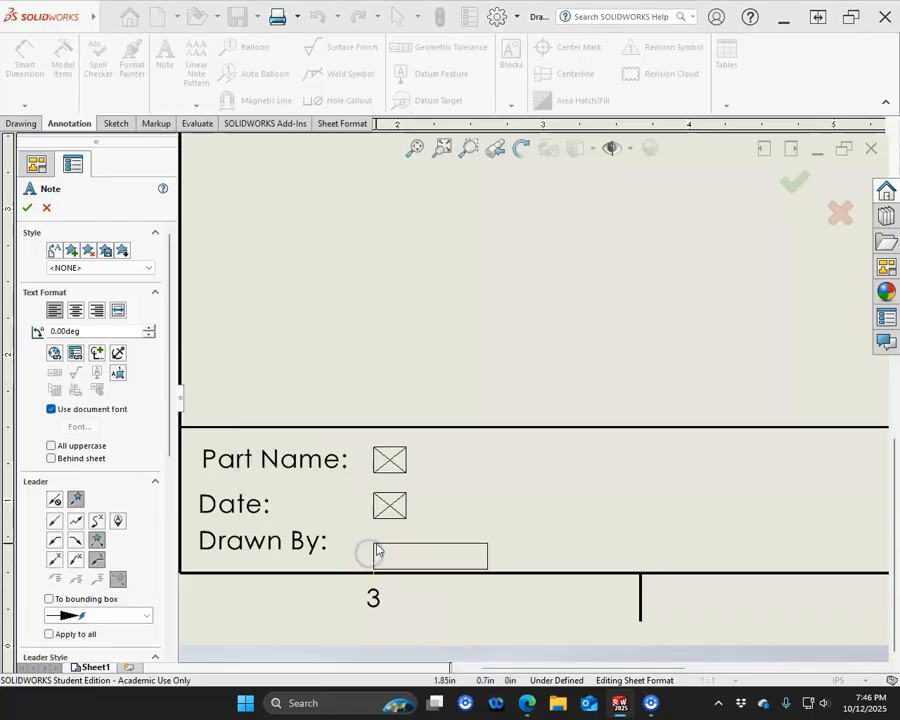
pyautogui.click(378, 532)
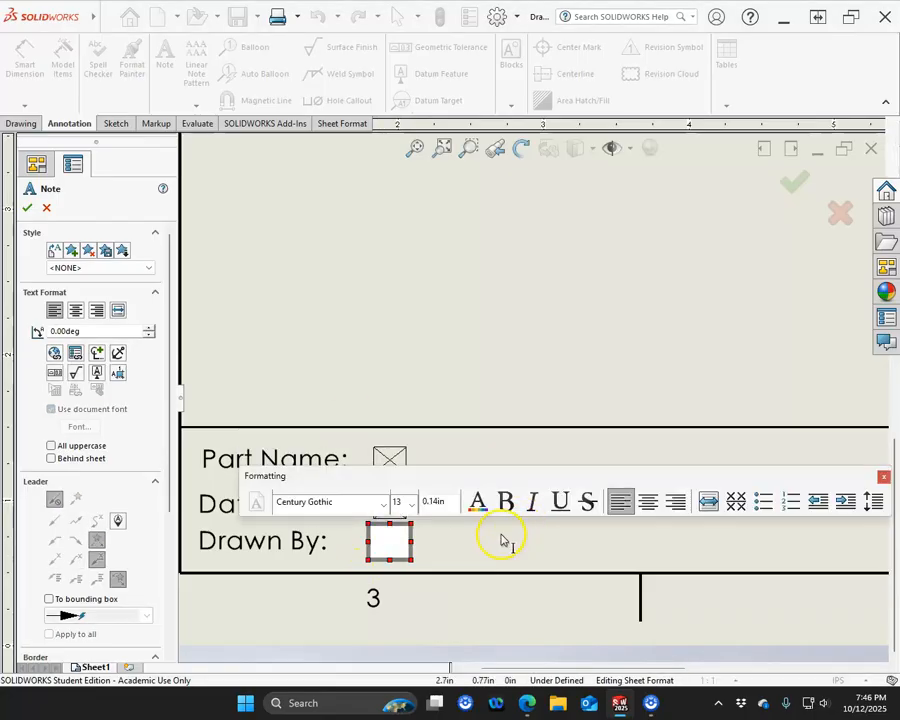
pyautogui.click(501, 540)
pyautogui.click(794, 182)
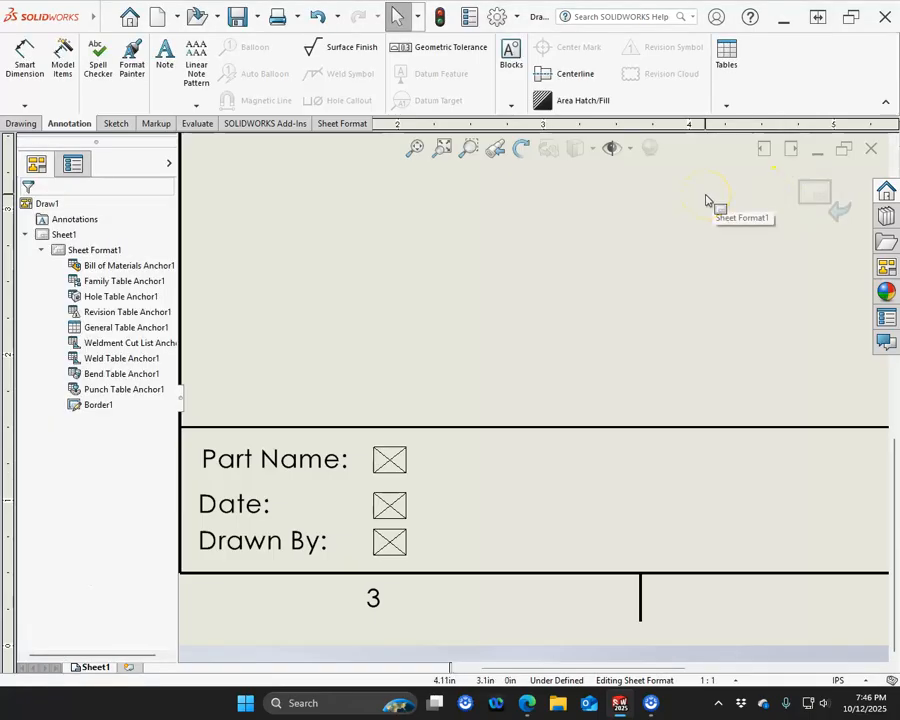
# Define the three empty notes beside the labels as title block fields.
pyautogui.moveTo(432, 432)
pyautogui.mouseDown()
pyautogui.moveTo(362, 530)
pyautogui.moveTo(358, 561)
pyautogui.mouseUp()
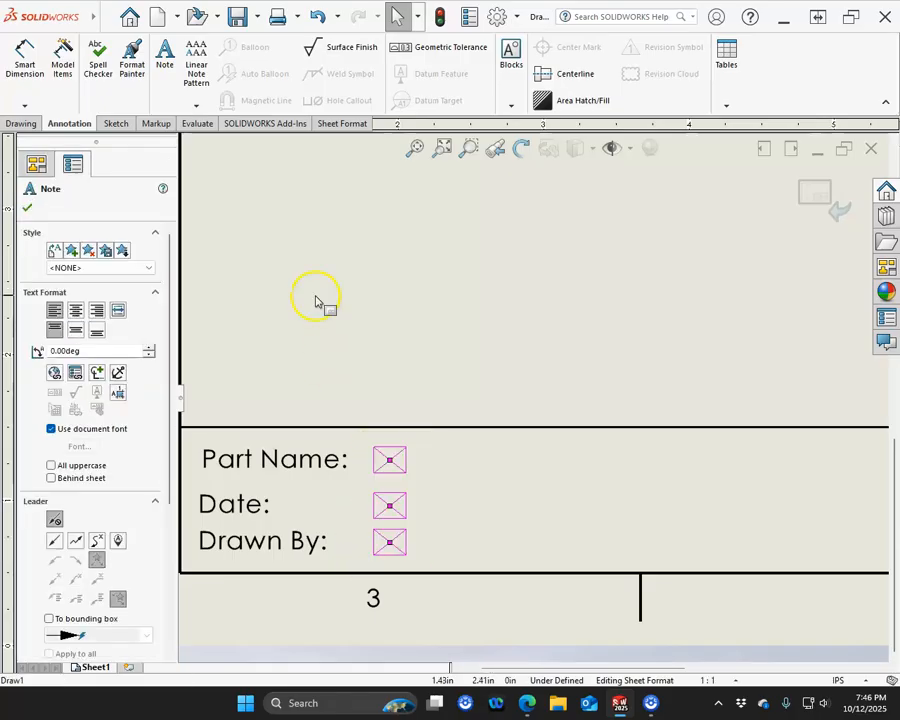
pyautogui.click(331, 123)
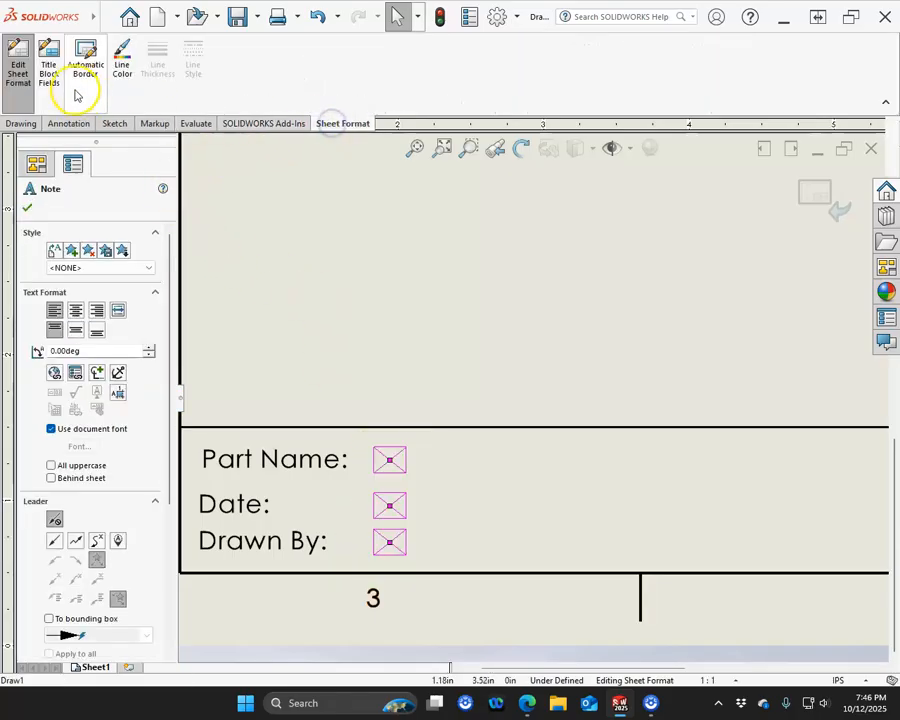
pyautogui.click(48, 52)
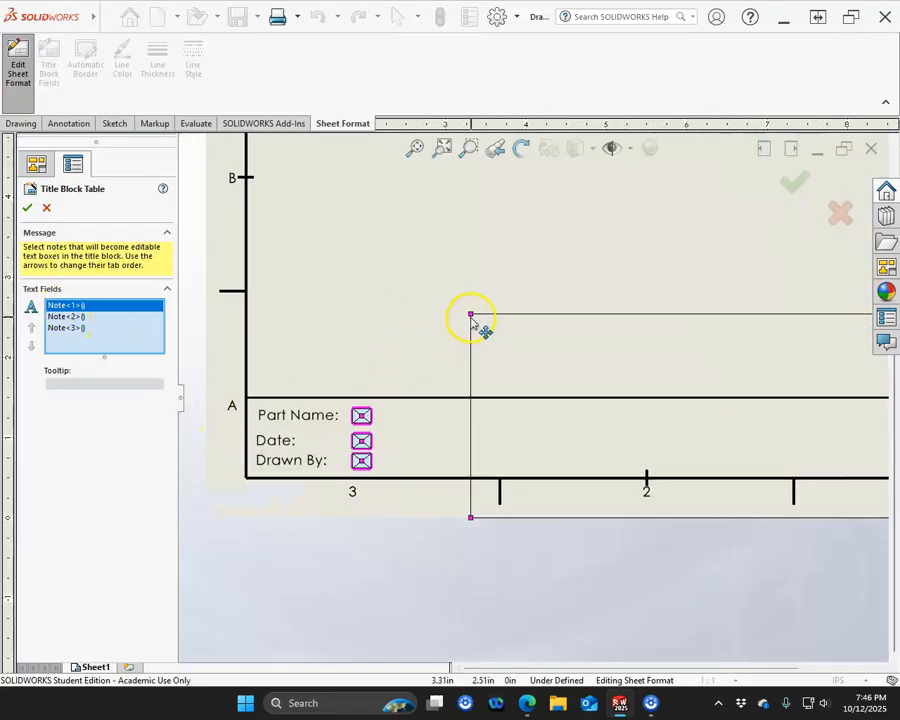
# Resize the title block area to closely enclose the three empty notes within the title strip, and return to editing the sheet.
pyautogui.moveTo(471, 315)
pyautogui.mouseDown()
pyautogui.moveTo(356, 374)
pyautogui.moveTo(344, 403)
pyautogui.mouseUp()
pyautogui.moveTo(344, 517); pyautogui.dragTo(347, 474)
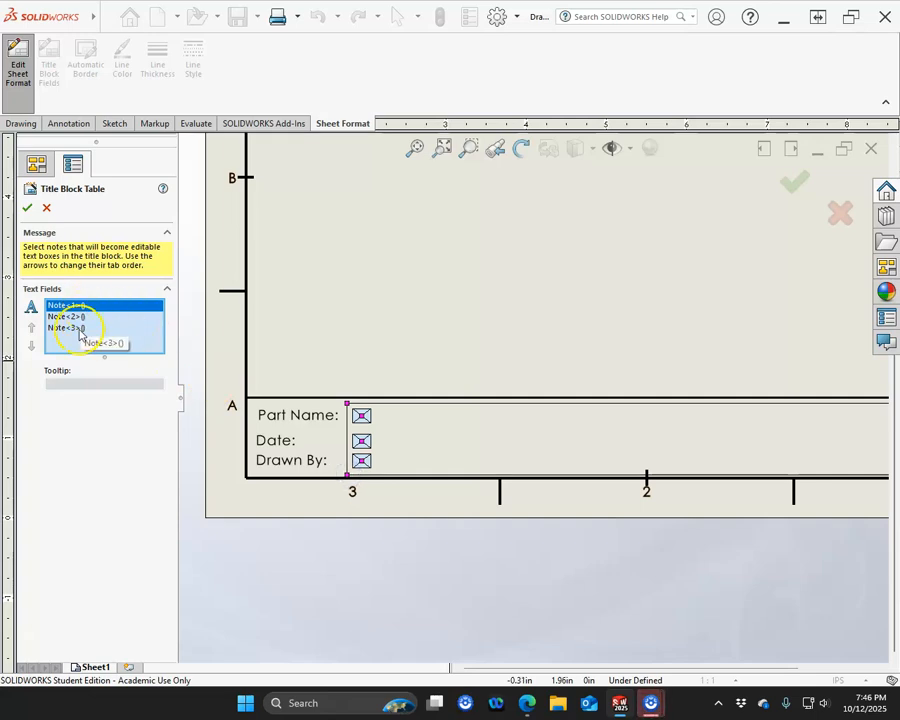
pyautogui.scroll(5, 479, 422)
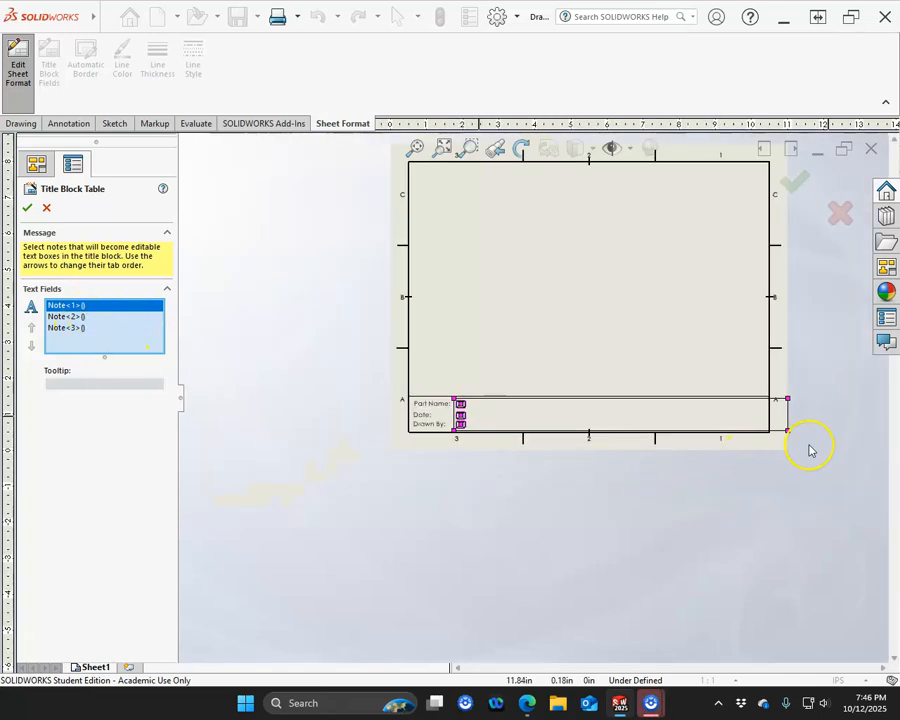
pyautogui.moveTo(787, 430); pyautogui.dragTo(521, 430)
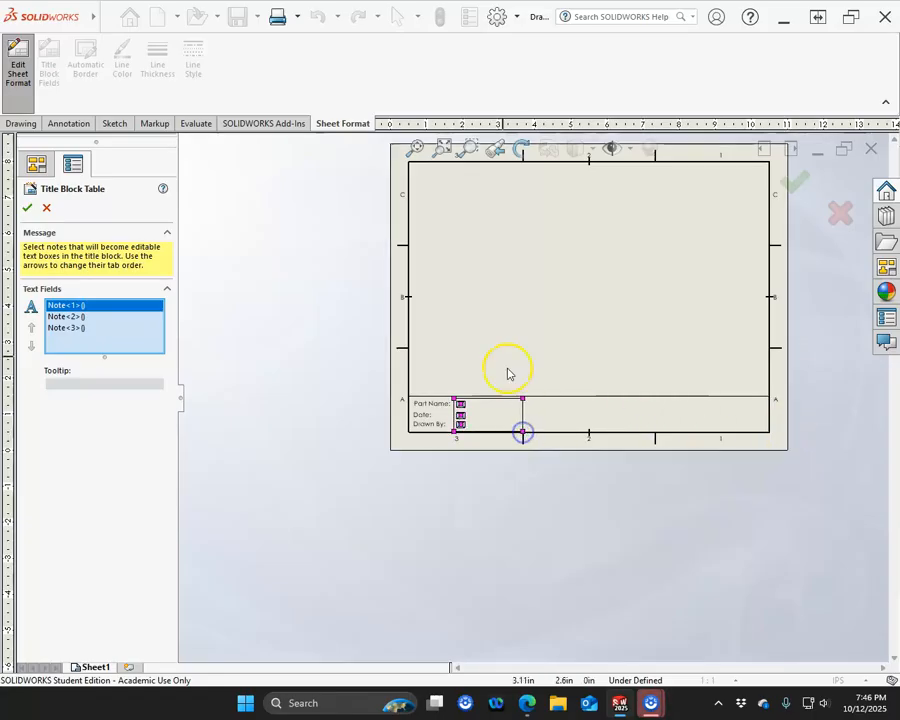
pyautogui.click(28, 207)
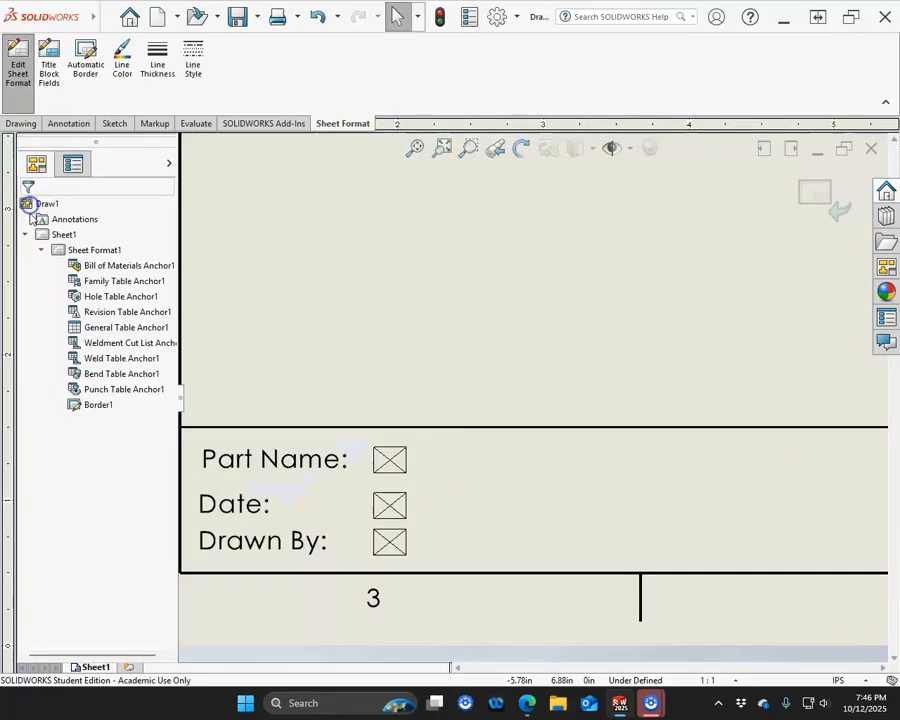
pyautogui.scroll(2, 575, 310)
pyautogui.click(815, 195)
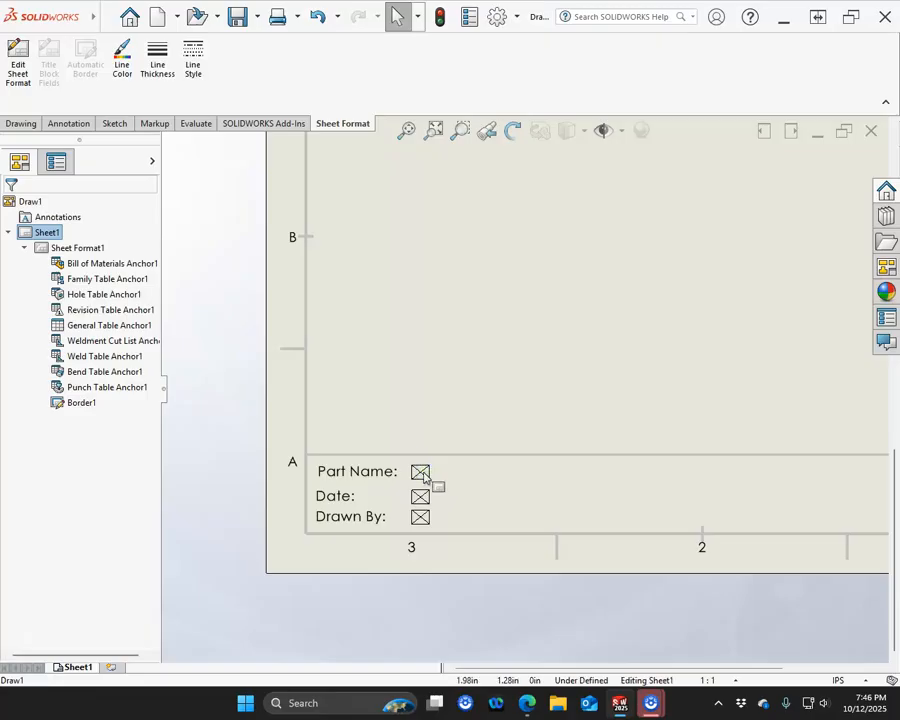
# Examine the blank title block fields and the zoned border across the whole sheet.
pyautogui.scroll(-4, 470, 410)
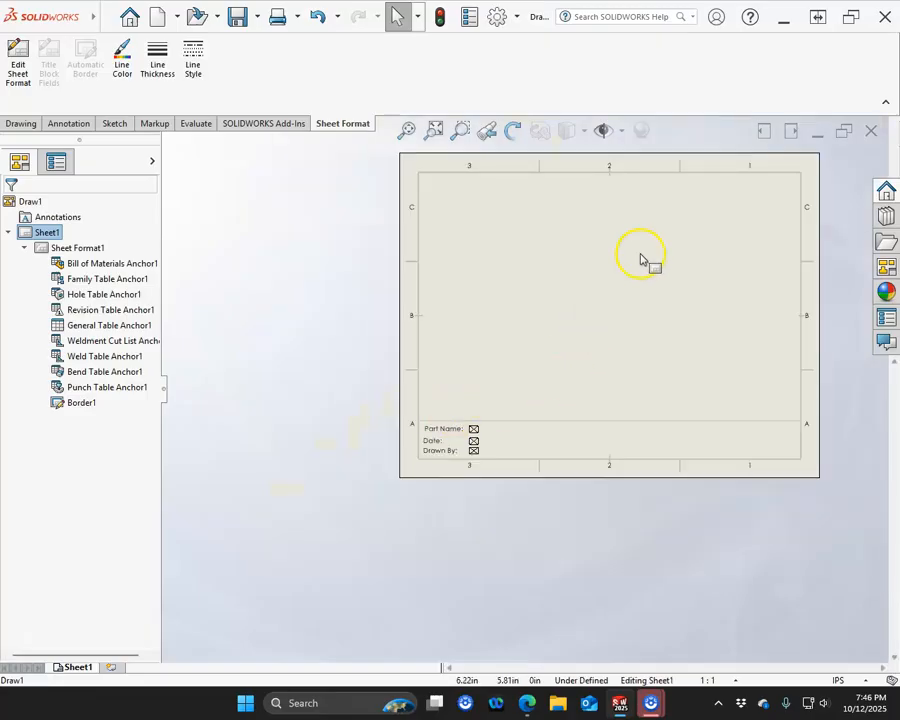
pyautogui.scroll(1, 645, 252)
pyautogui.scroll(2, 652, 198)
pyautogui.scroll(-1, 612, 304)
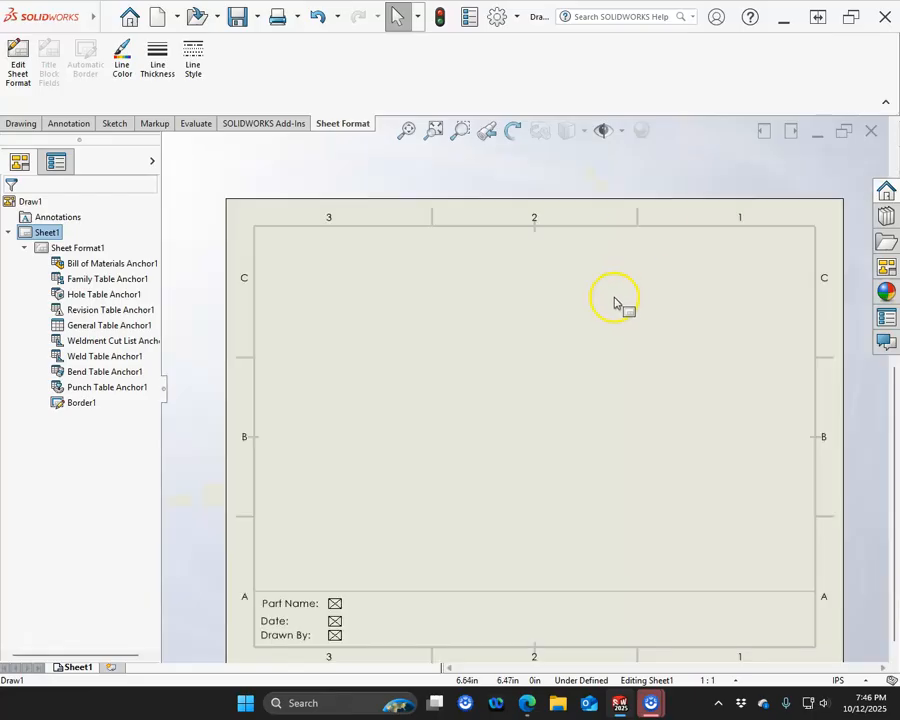
pyautogui.scroll(-1, 565, 477)
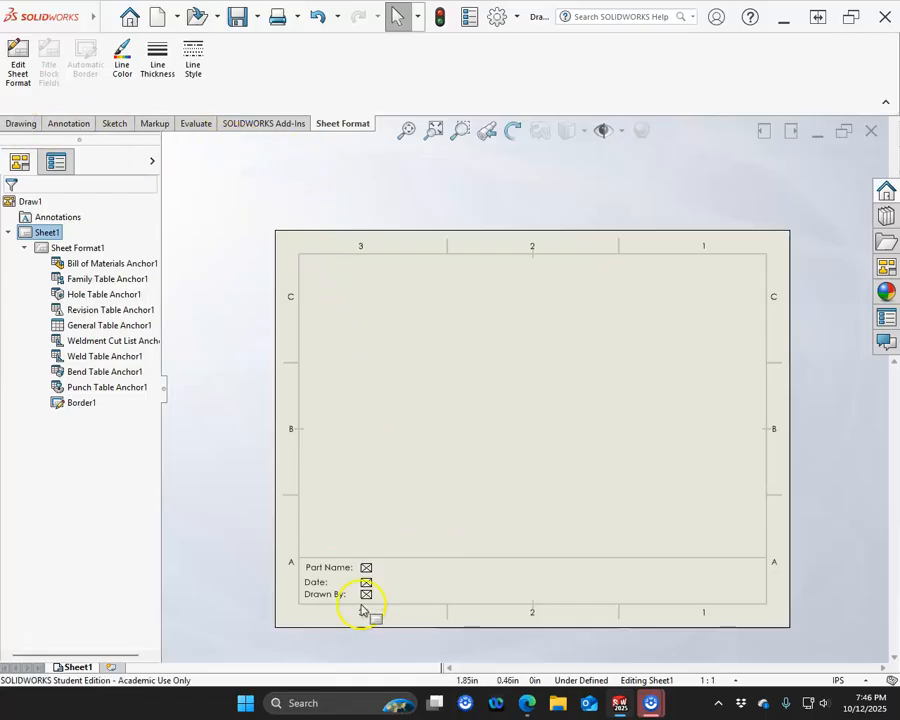
pyautogui.scroll(2, 362, 610)
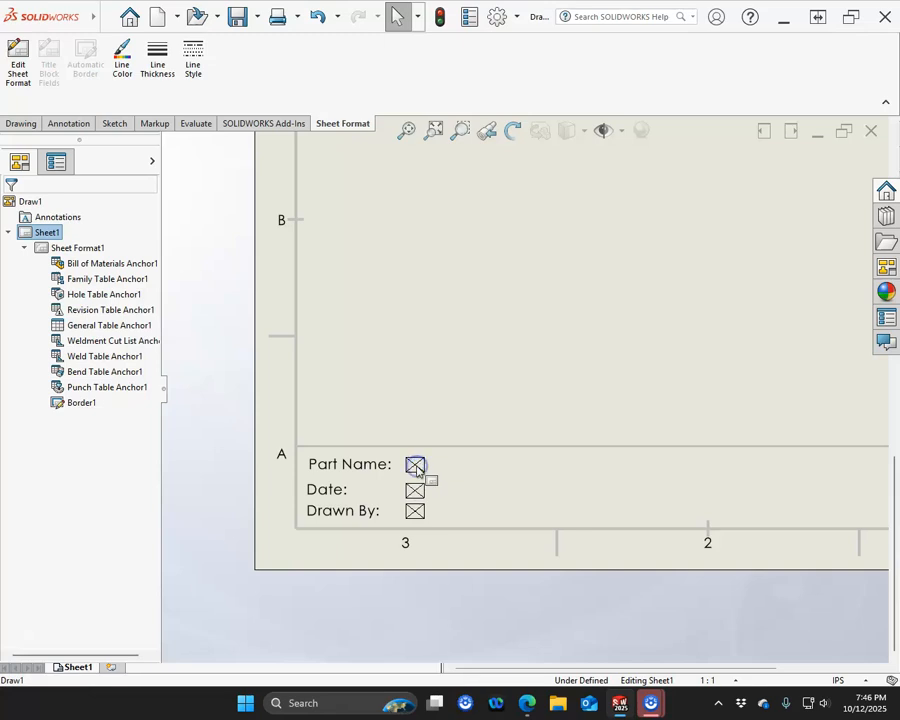
pyautogui.scroll(-3, 405, 295)
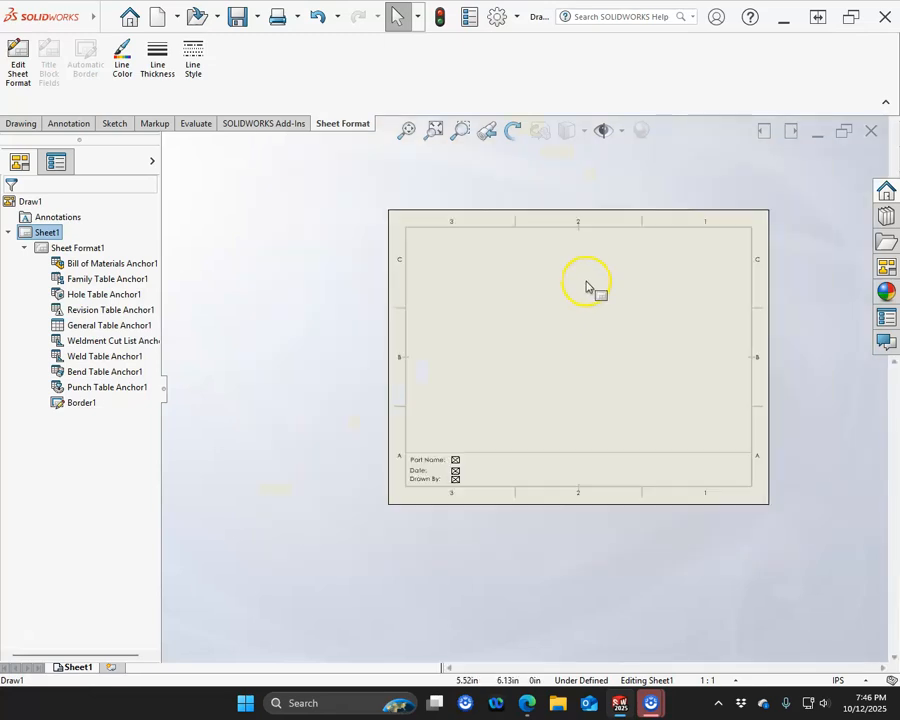
pyautogui.scroll(2, 587, 286)
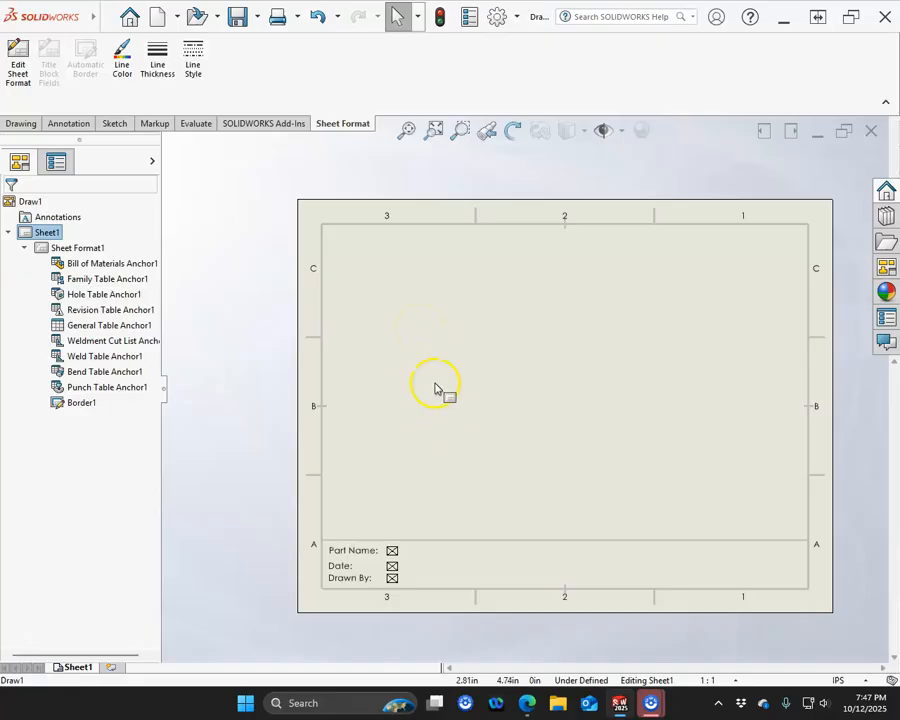
# Examine the document's drafting standard, annotation, border, dimension, centerline, DimXpert and table settings.
pyautogui.scroll(-2, 500, 406)
pyautogui.scroll(1, 607, 435)
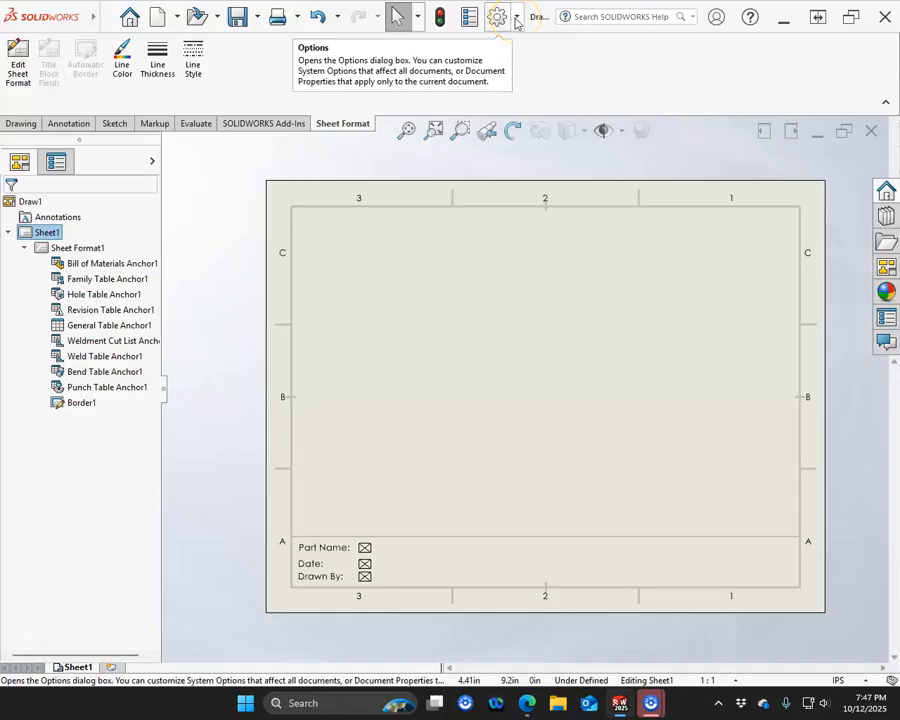
pyautogui.click(514, 18)
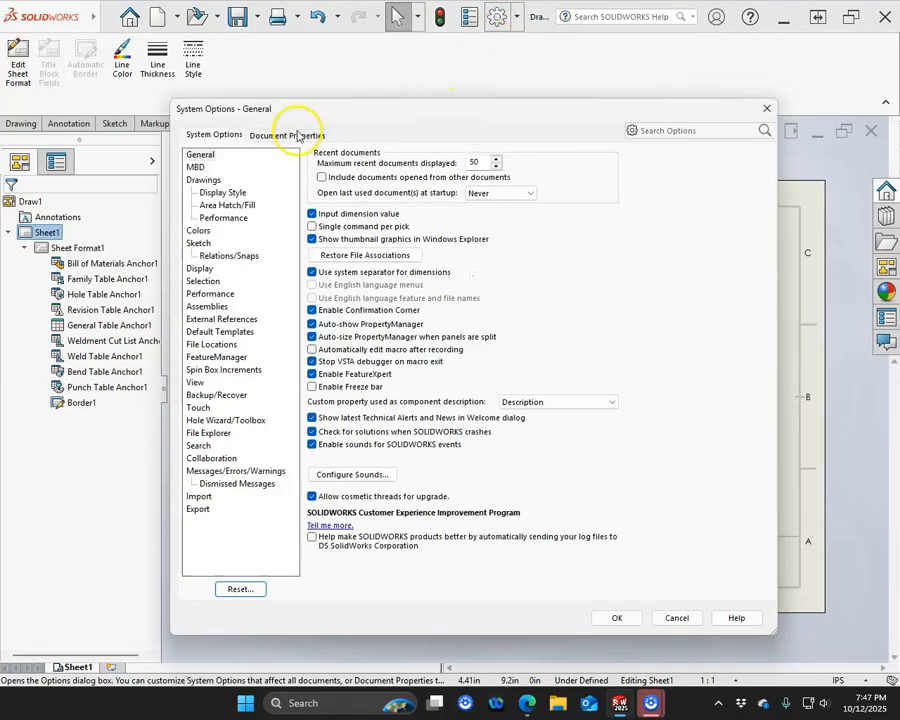
pyautogui.click(297, 136)
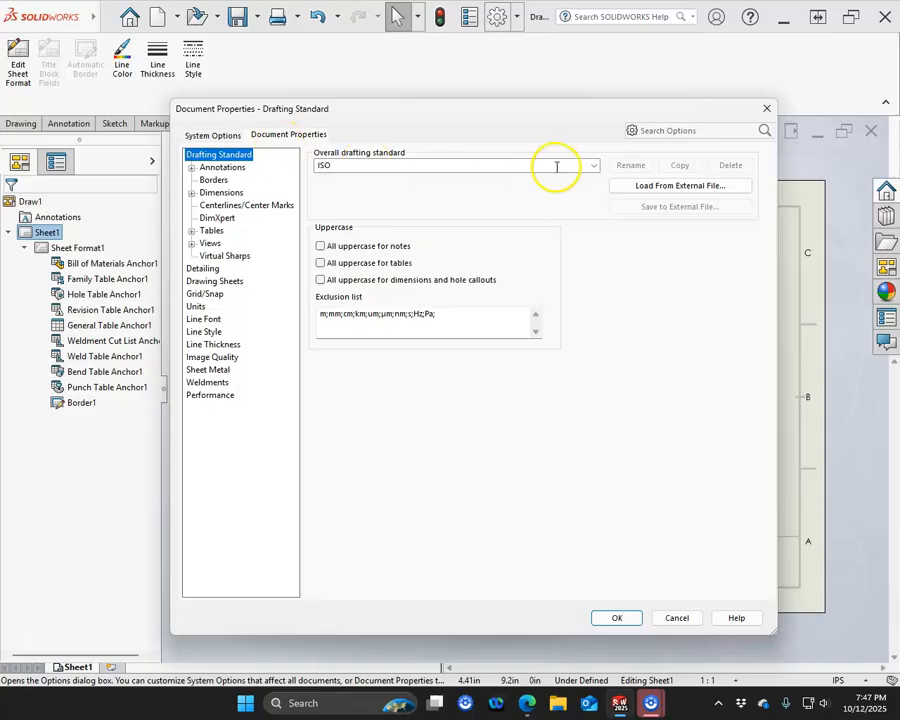
pyautogui.click(594, 166)
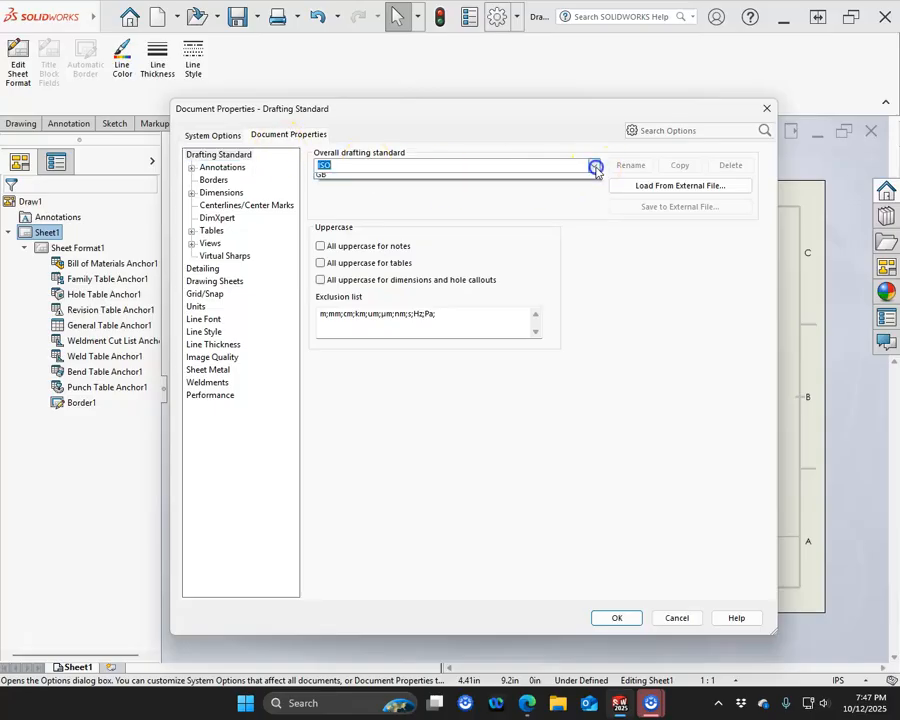
pyautogui.click(410, 116)
pyautogui.click(225, 170)
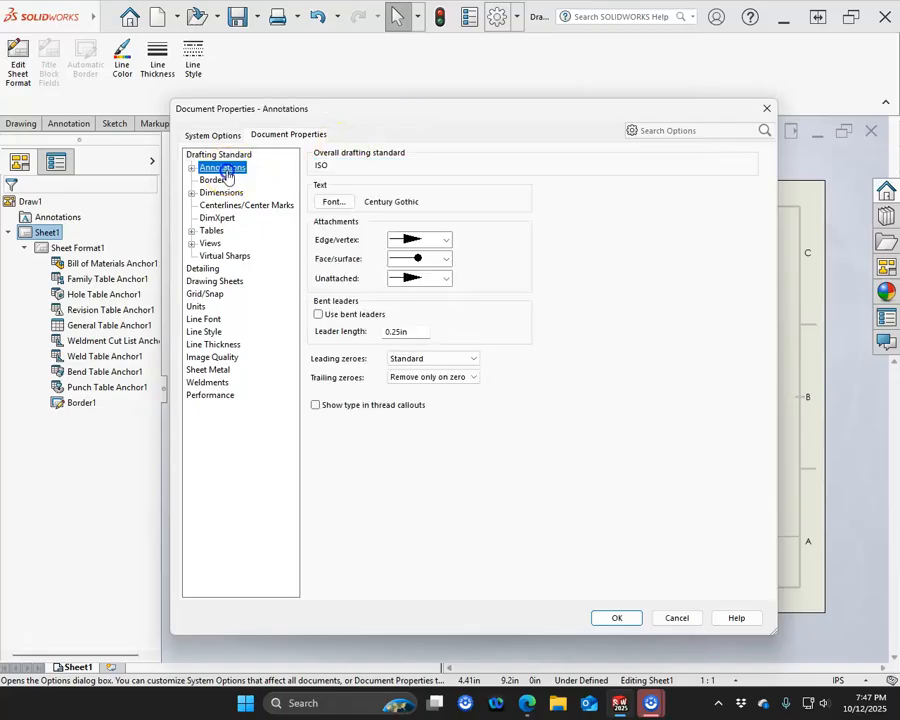
pyautogui.click(226, 180)
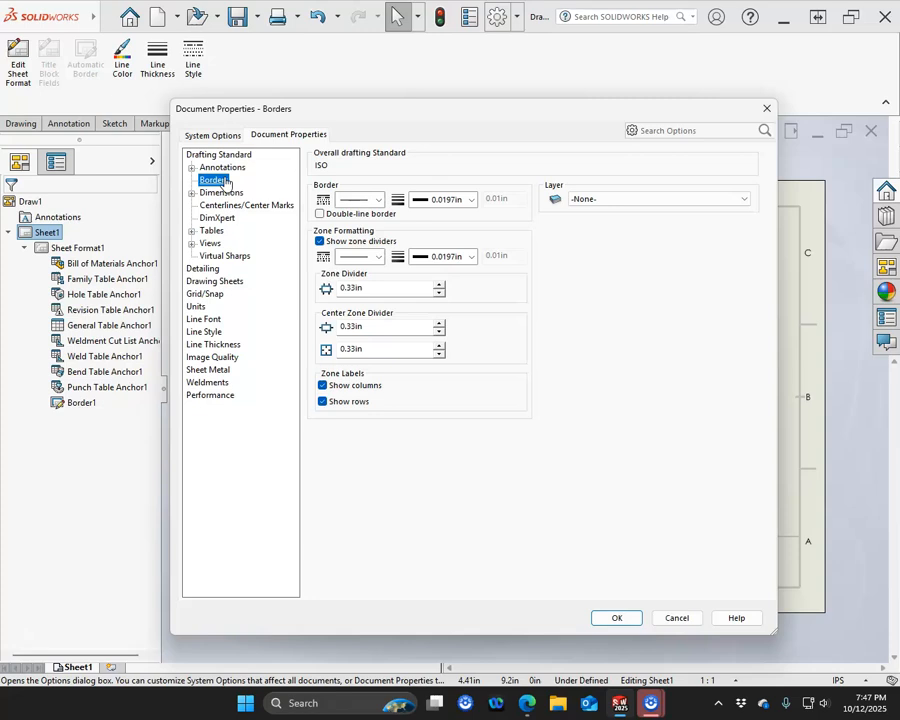
pyautogui.click(224, 190)
pyautogui.click(226, 193)
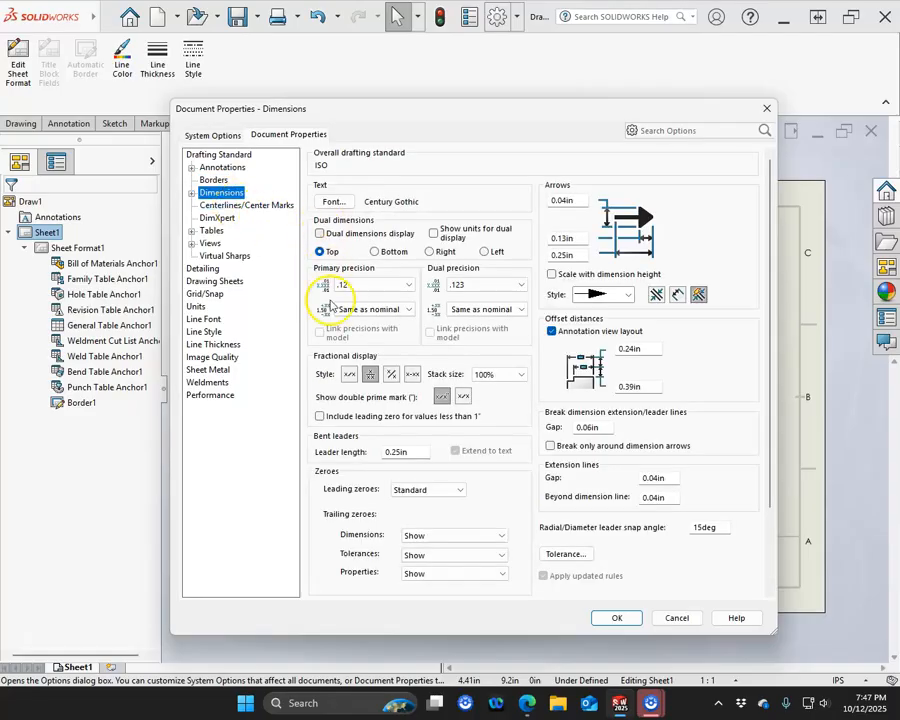
pyautogui.click(218, 206)
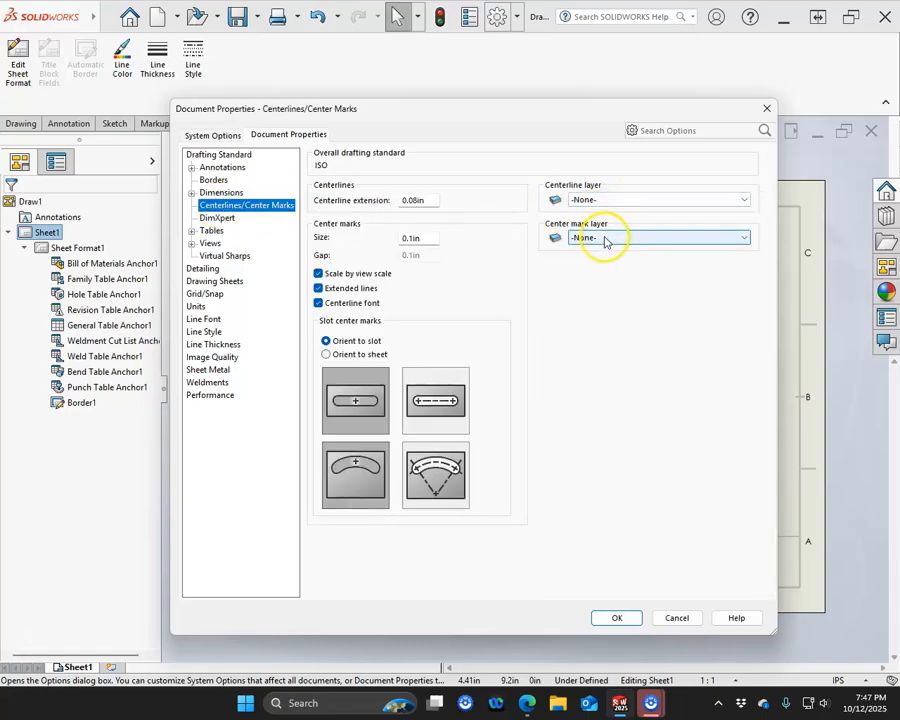
pyautogui.click(219, 219)
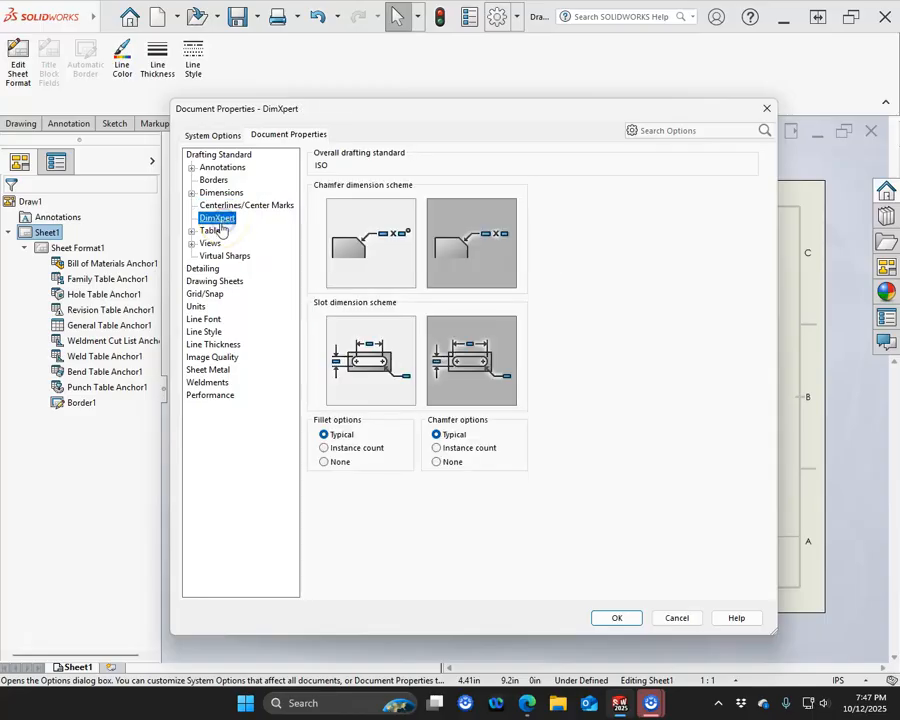
pyautogui.click(211, 231)
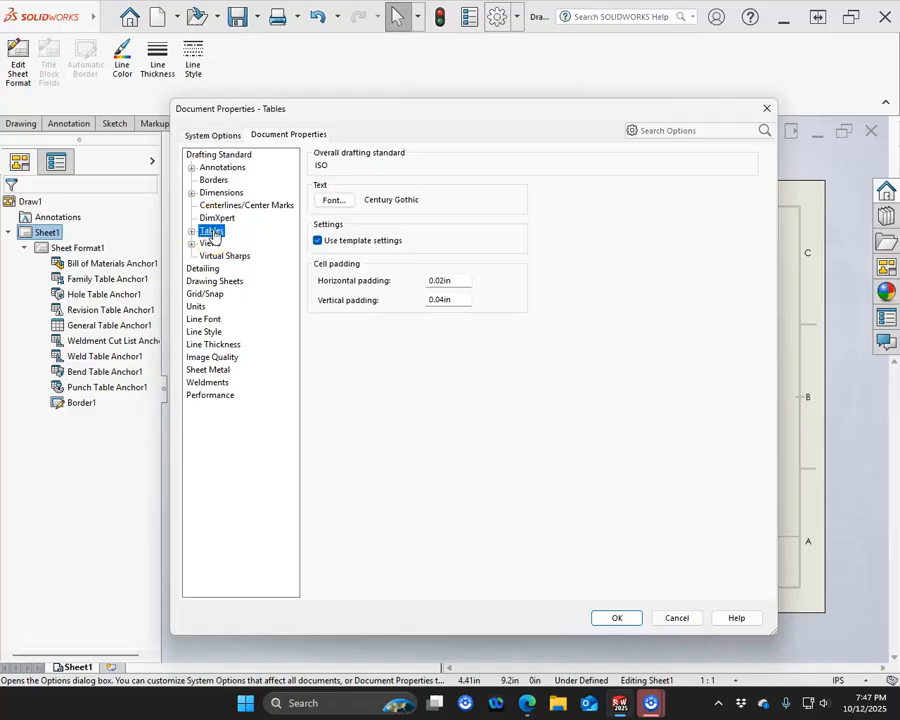
# Examine the document's view settings for auxiliary, detail, section, orthographic and other views.
pyautogui.click(210, 243)
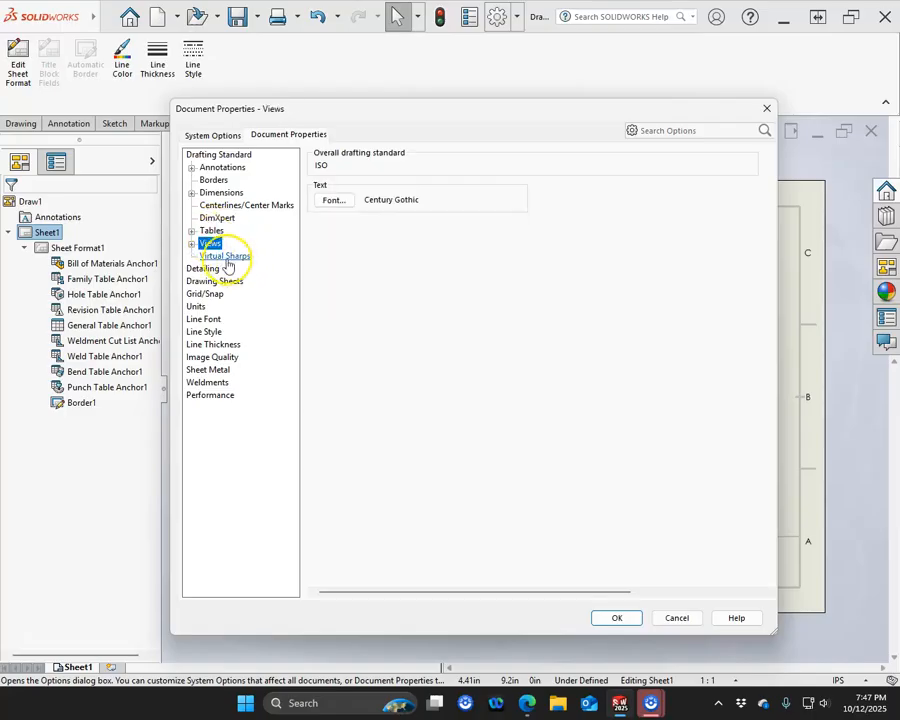
pyautogui.click(191, 244)
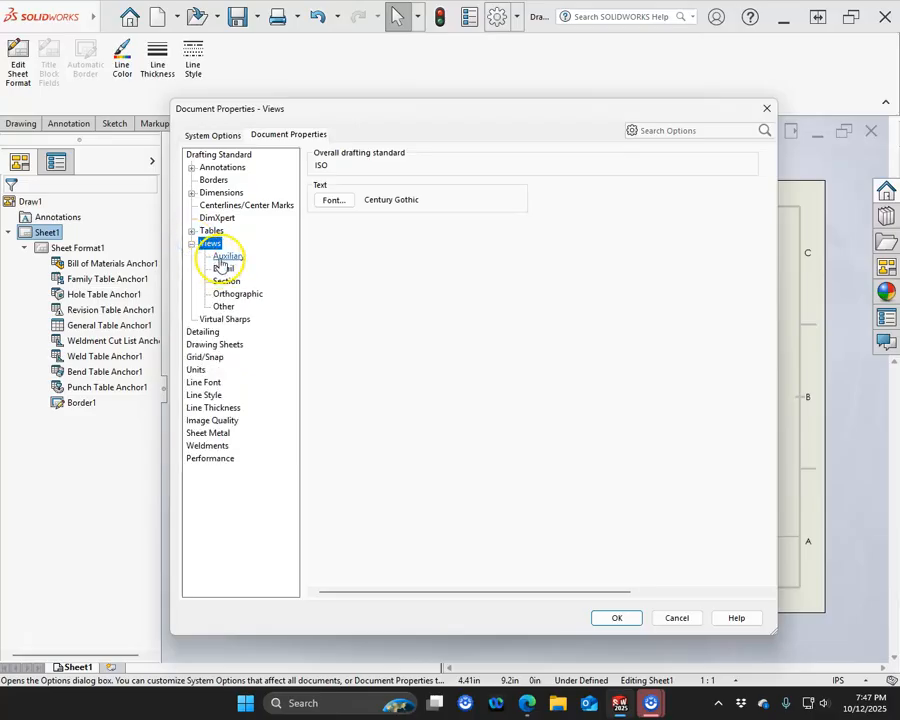
pyautogui.click(223, 258)
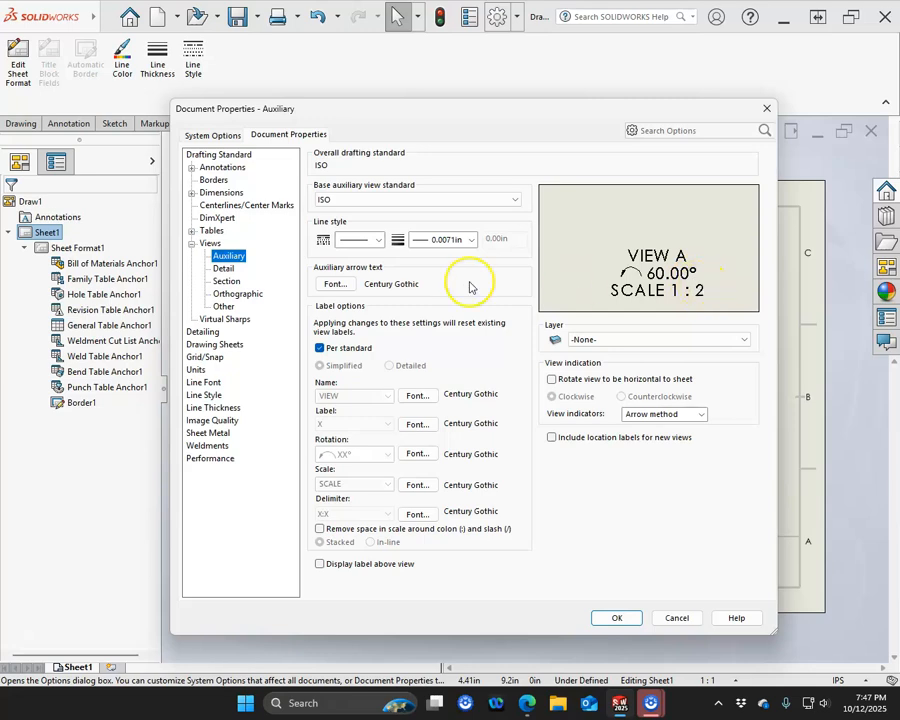
pyautogui.click(223, 268)
pyautogui.click(226, 281)
pyautogui.click(230, 294)
pyautogui.click(222, 306)
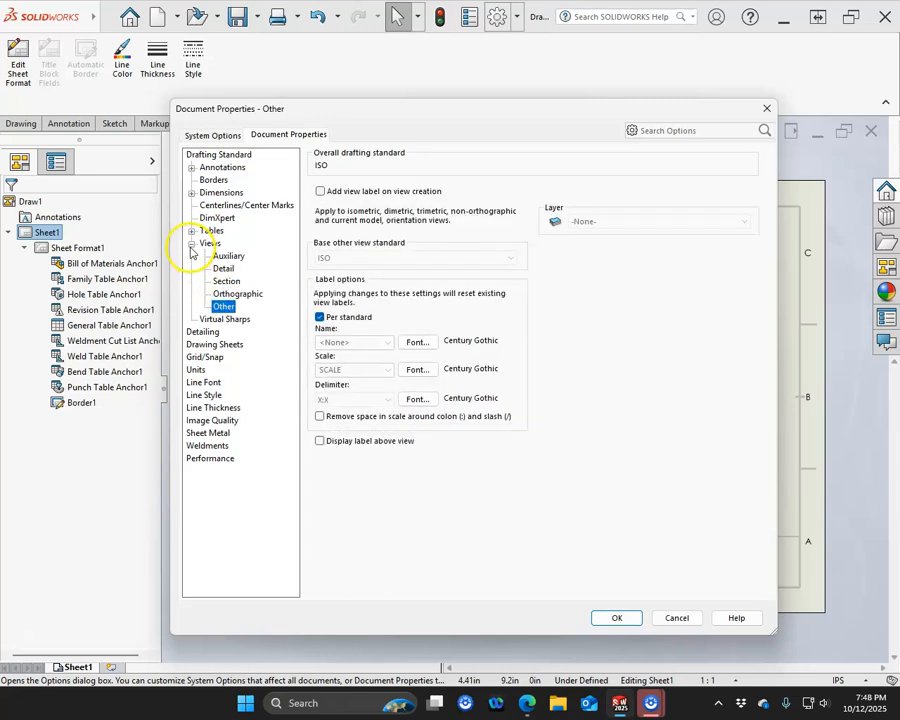
# Turn on automatic insertion of centerlines on view creation in the document's detailing settings.
pyautogui.click(191, 243)
pyautogui.click(203, 269)
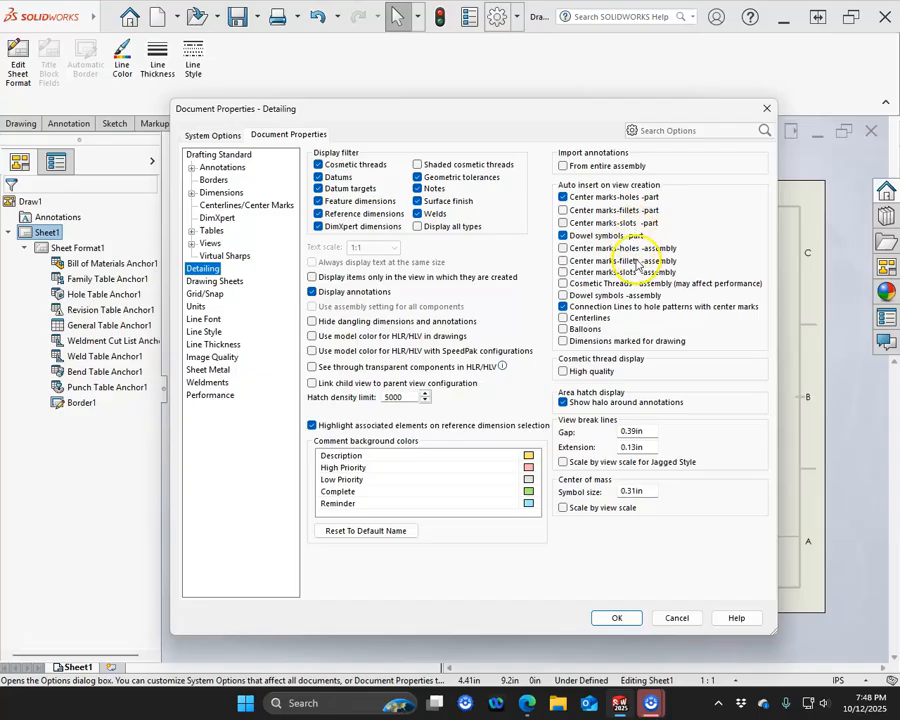
pyautogui.click(563, 317)
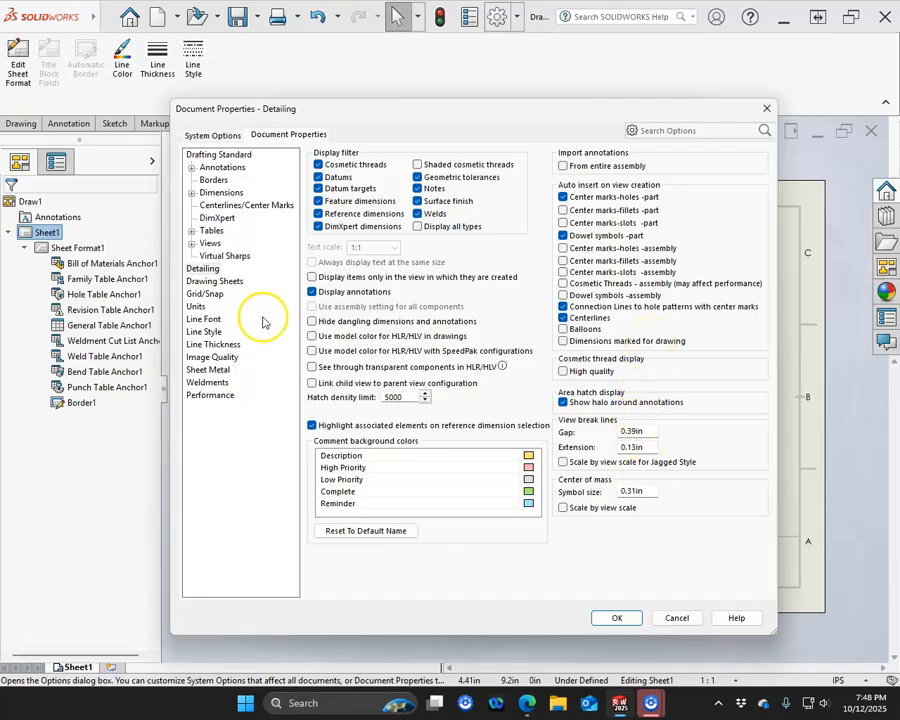
# Set the document's basic length unit to three decimal places (.123).
pyautogui.click(210, 283)
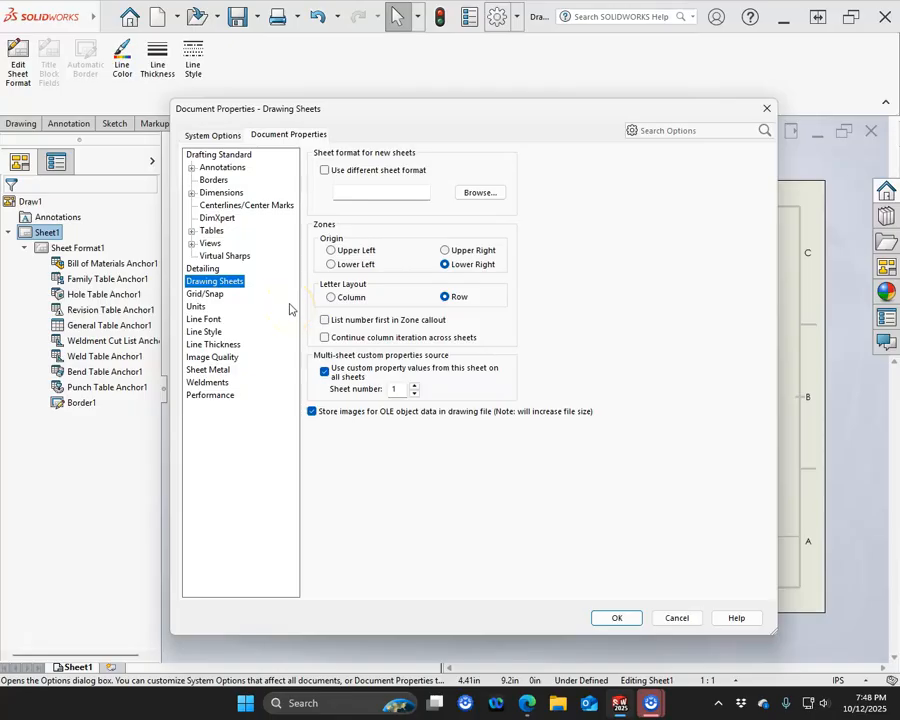
pyautogui.click(219, 297)
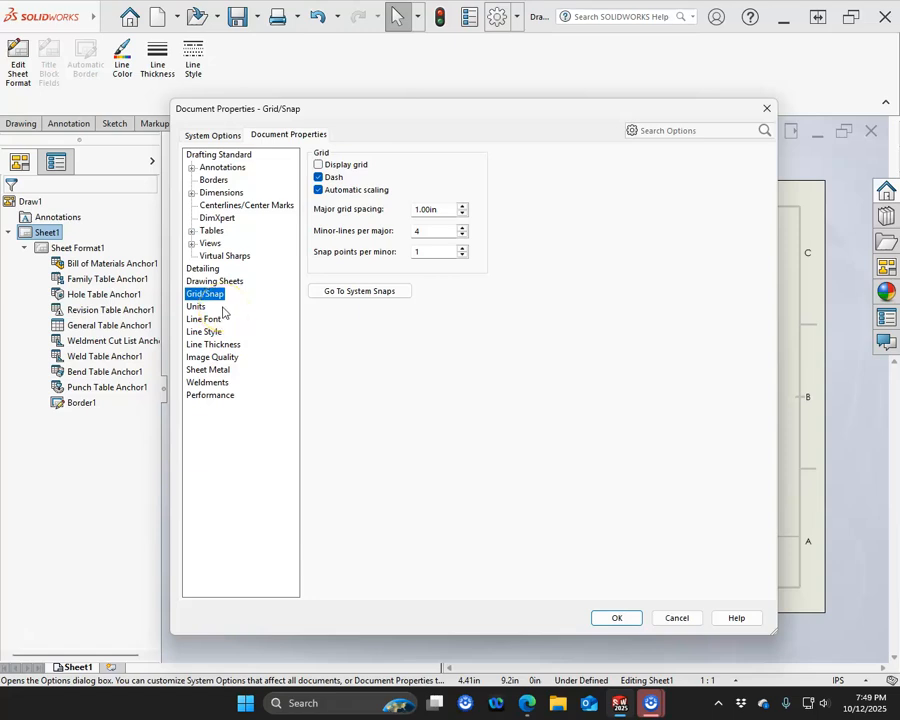
pyautogui.click(222, 306)
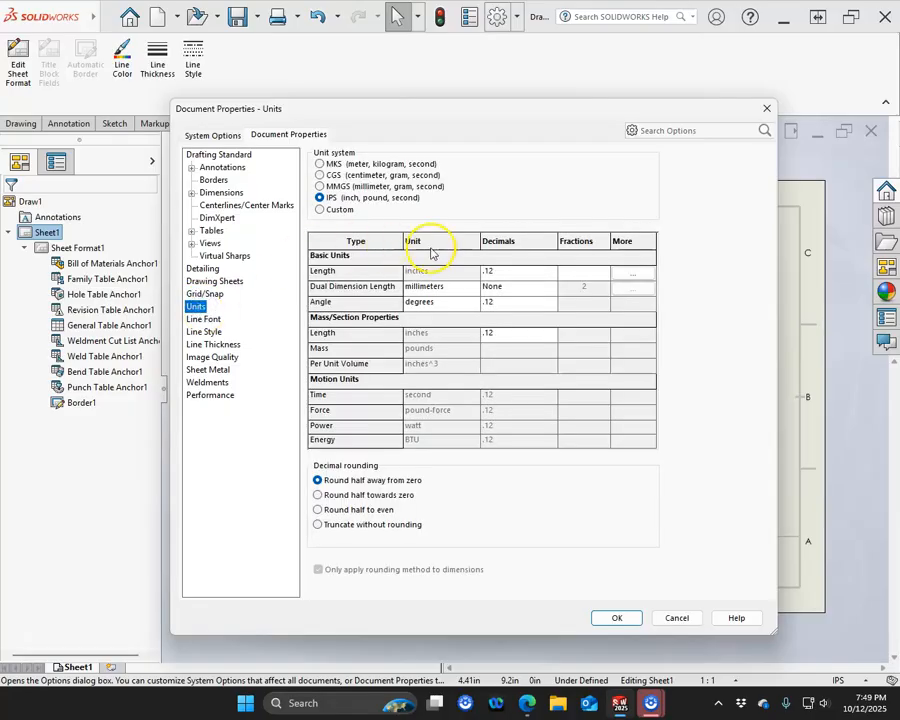
pyautogui.click(550, 272)
pyautogui.click(506, 300)
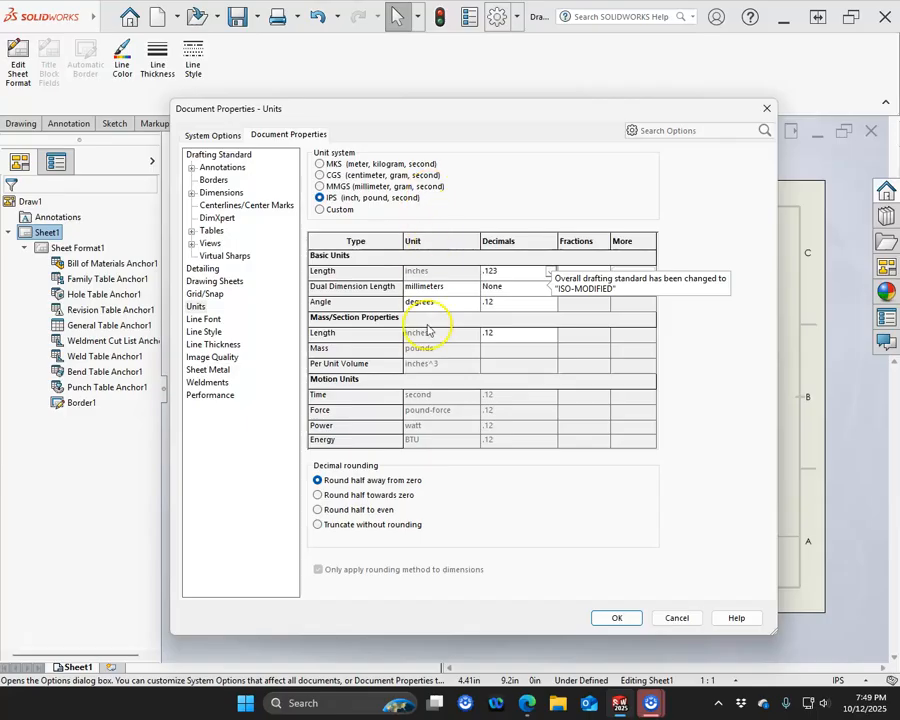
# Review the remaining document properties from line font through performance, and apply the changed settings.
pyautogui.click(202, 320)
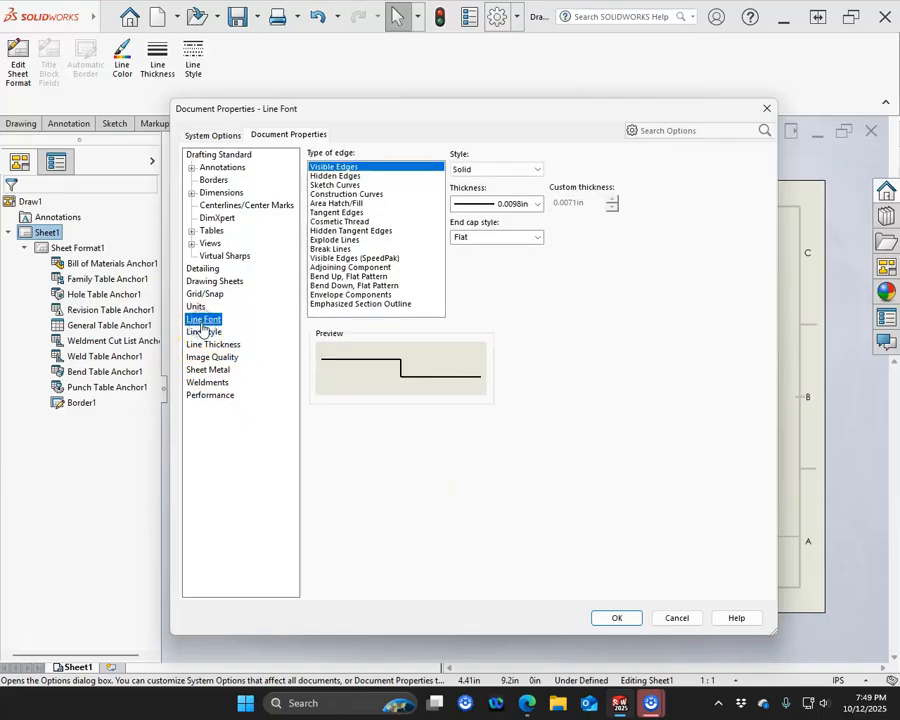
pyautogui.click(206, 332)
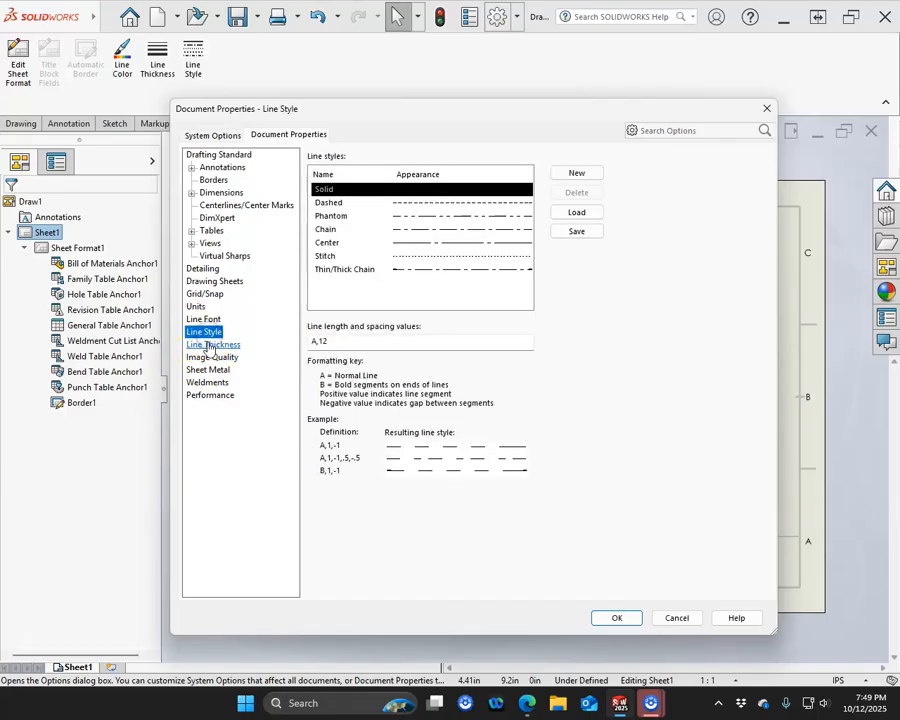
pyautogui.click(209, 345)
pyautogui.click(220, 358)
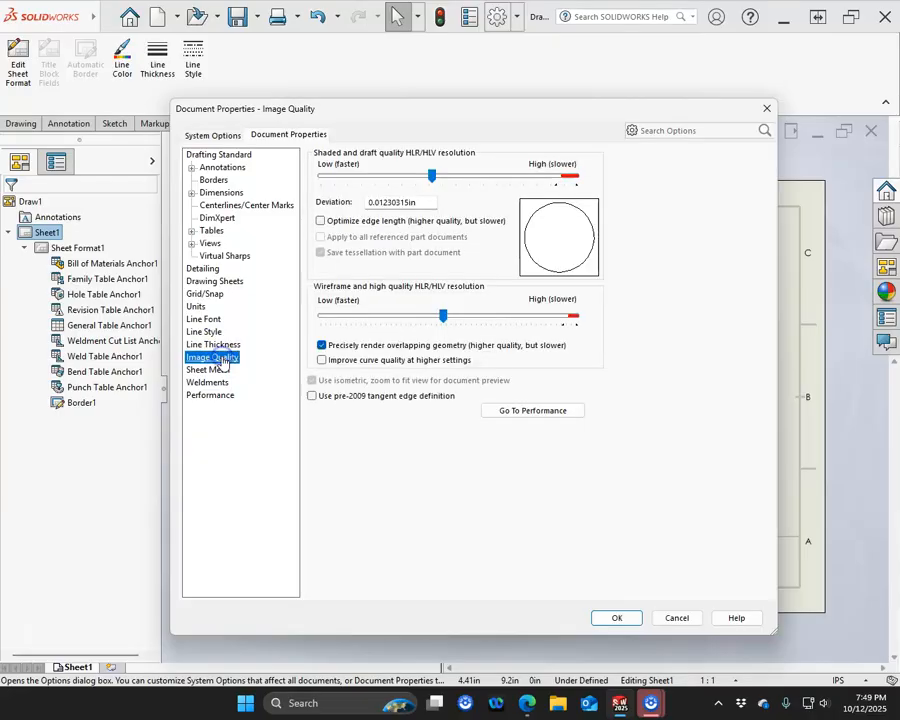
pyautogui.click(213, 370)
pyautogui.click(219, 382)
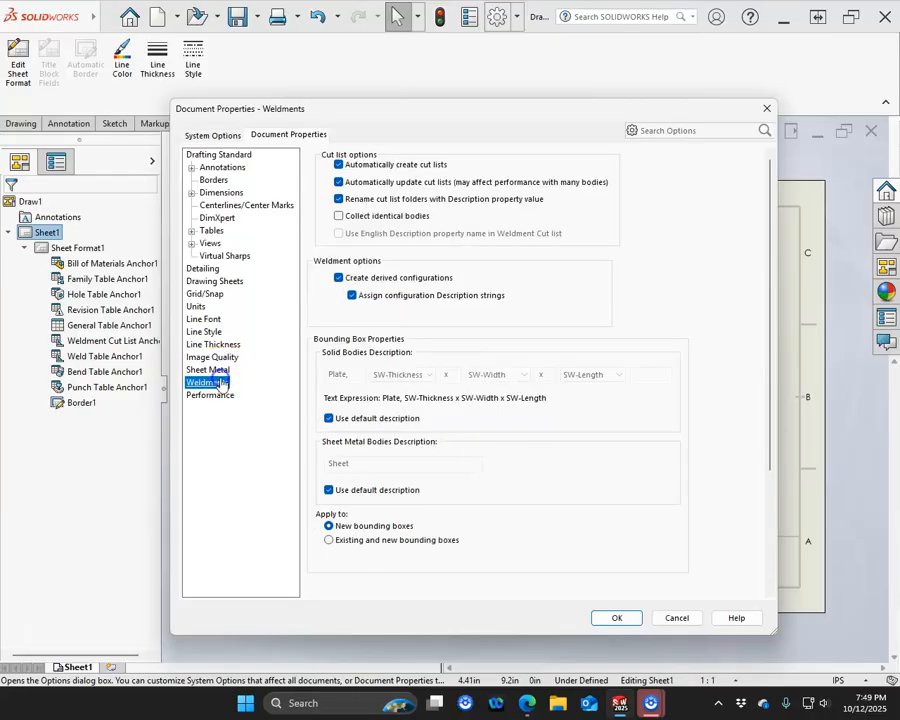
pyautogui.click(218, 396)
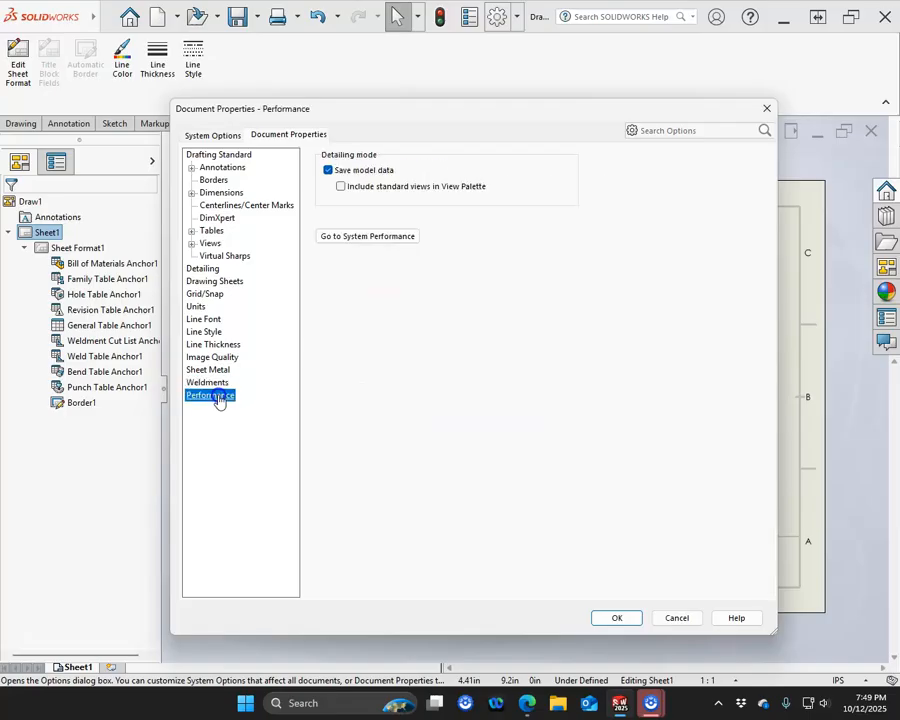
pyautogui.click(613, 620)
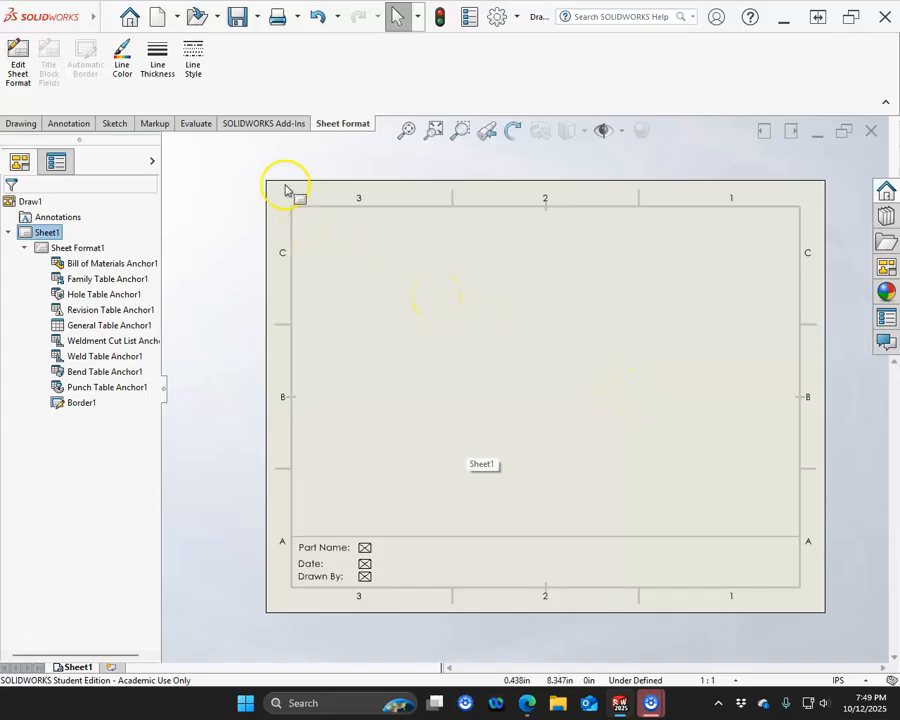
pyautogui.click(257, 19)
pyautogui.click(257, 56)
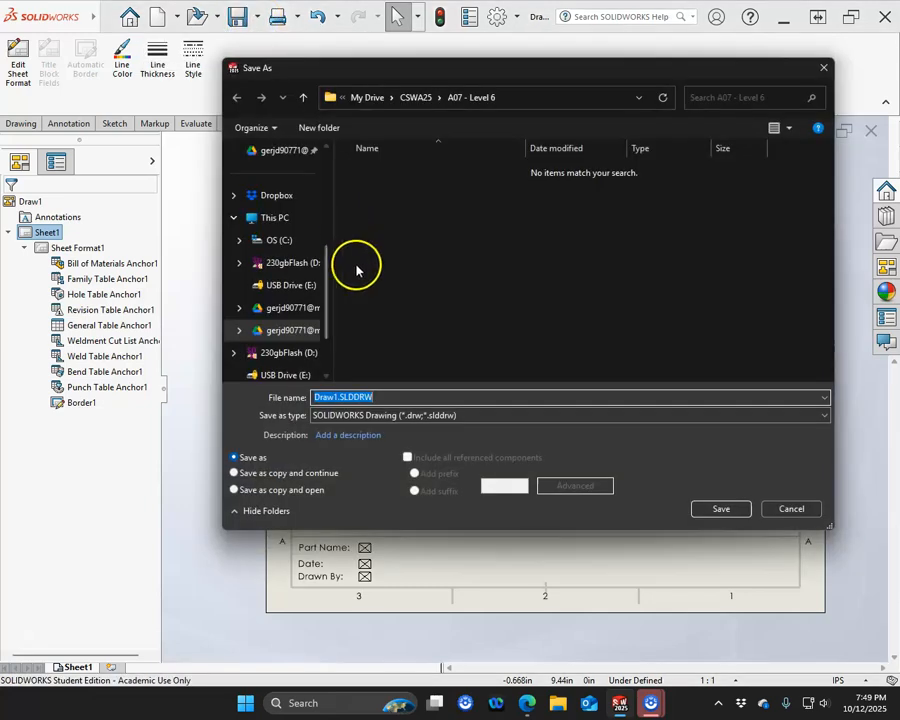
pyautogui.click(367, 416)
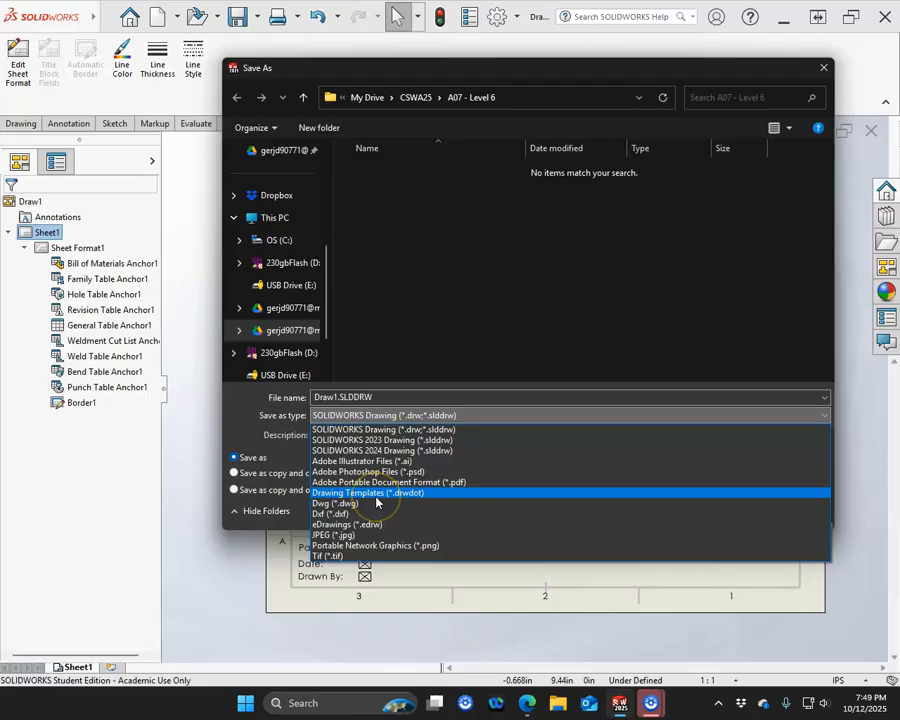
pyautogui.click(318, 429)
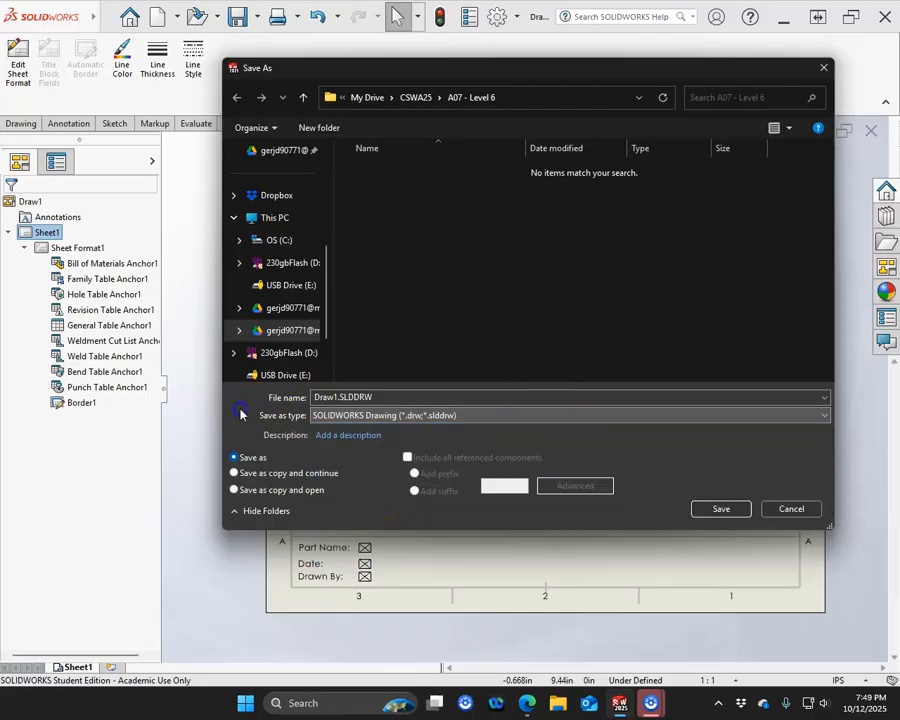
pyautogui.click(719, 506)
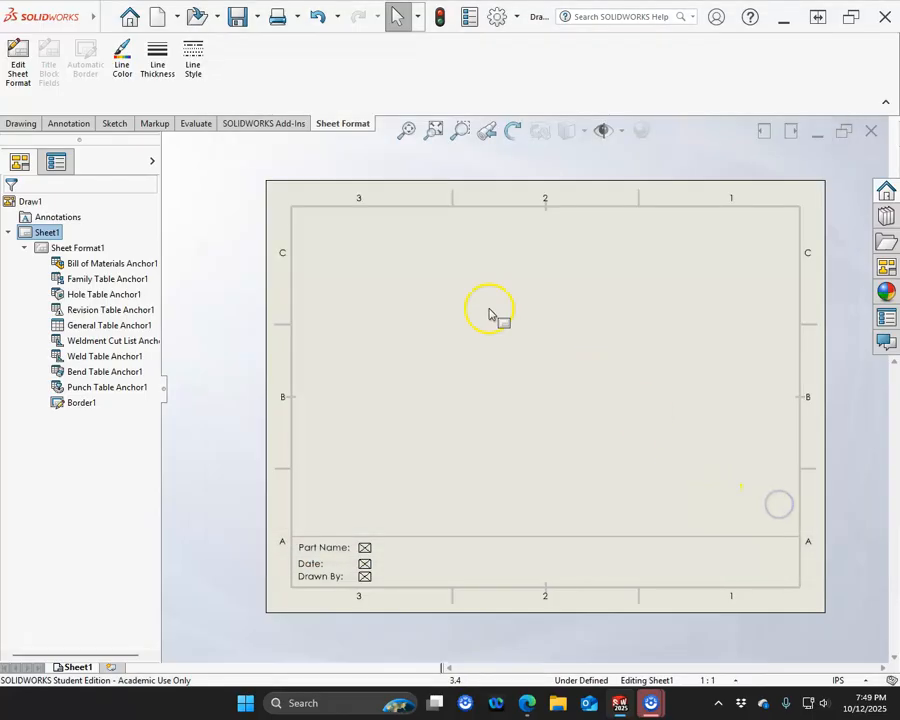
# Save the sheet format as an A size .slddrt file in the SOLIDWORKS 2025 english sheetformat folder.
pyautogui.click(97, 19)
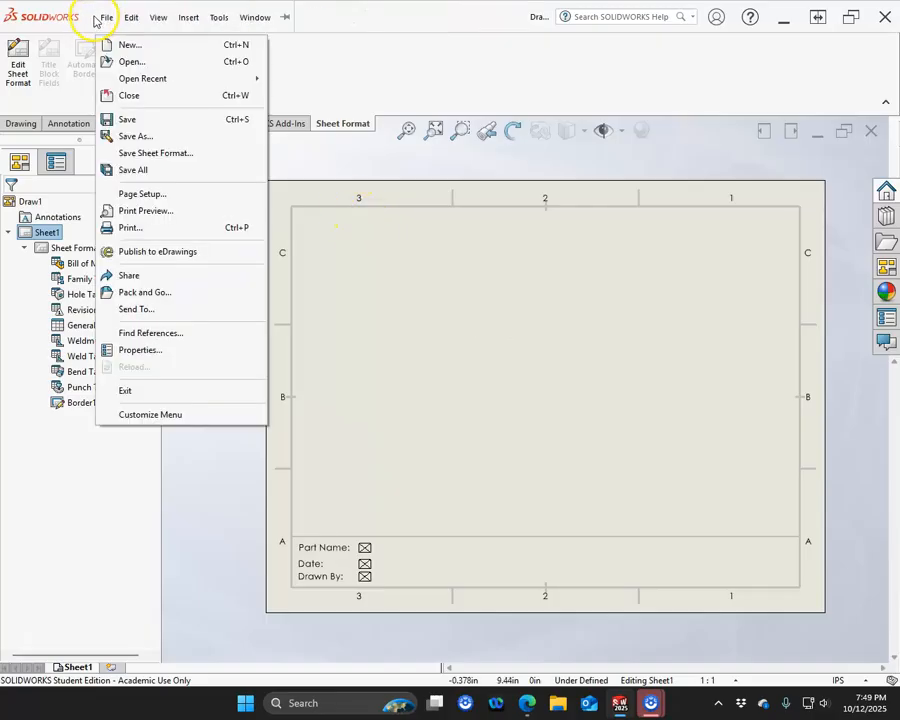
pyautogui.click(137, 156)
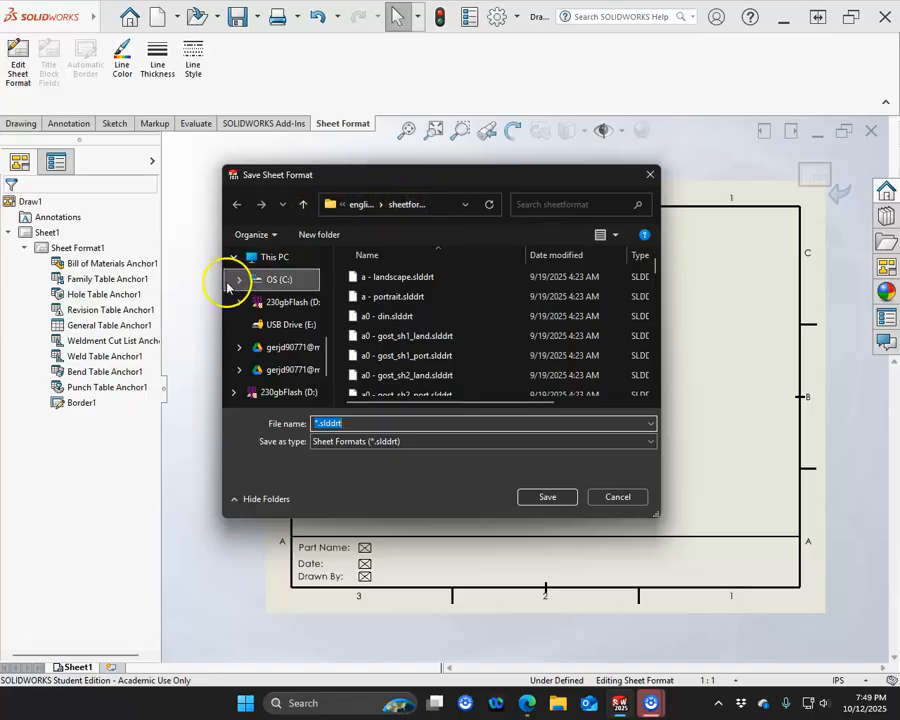
pyautogui.moveTo(218, 283); pyautogui.dragTo(18, 283)
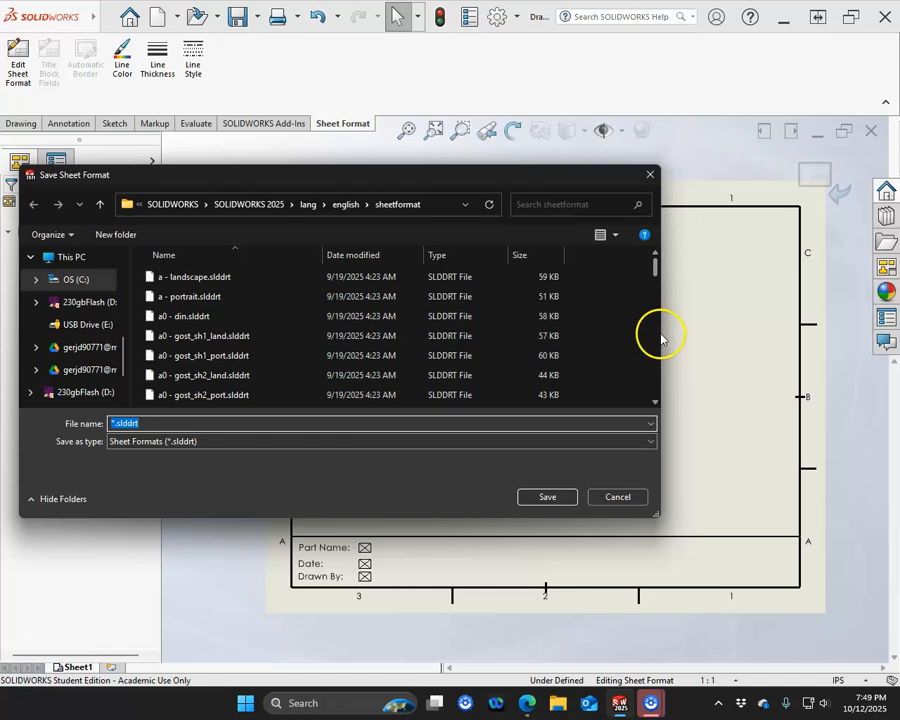
pyautogui.moveTo(662, 331); pyautogui.dragTo(835, 348)
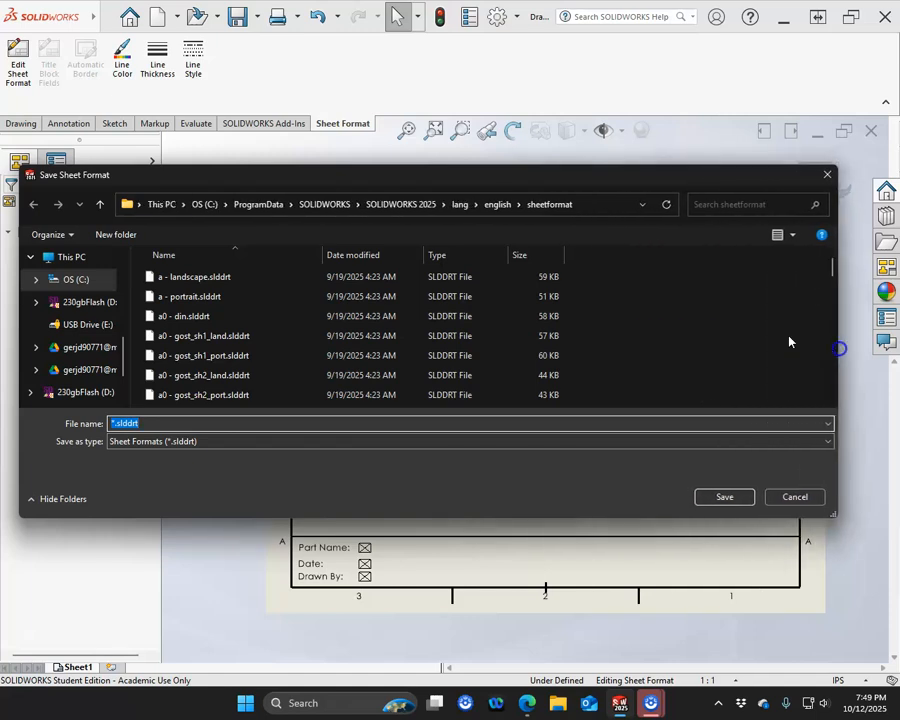
pyautogui.click(273, 207)
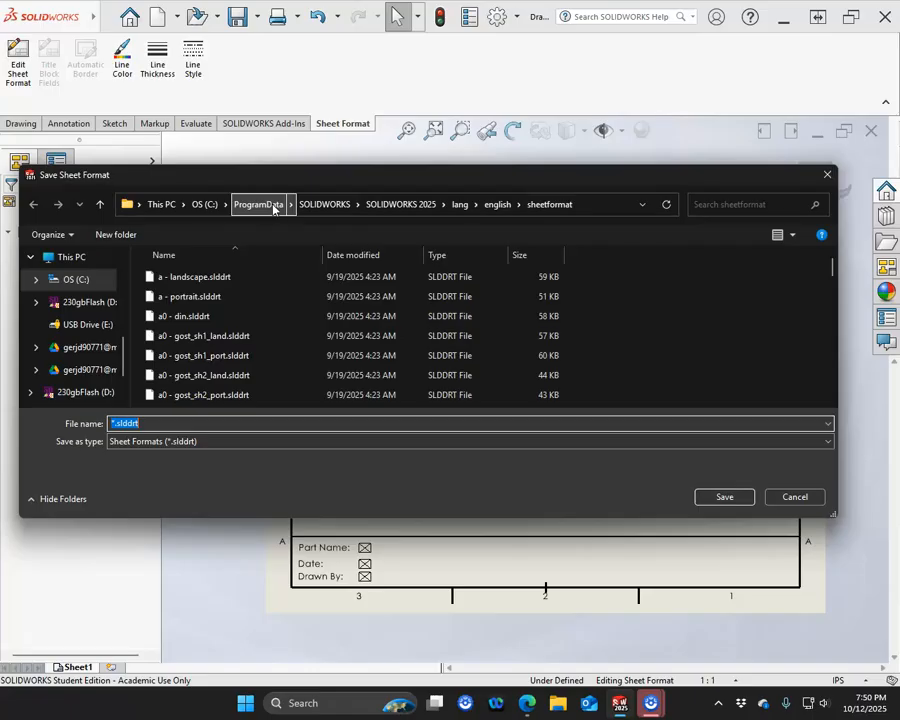
pyautogui.click(271, 205)
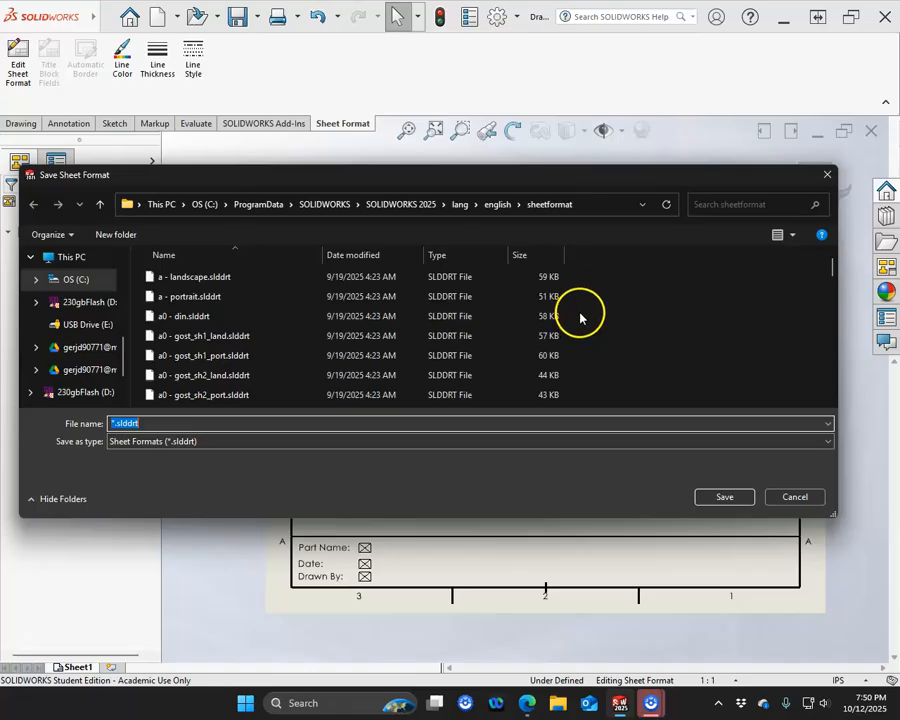
pyautogui.scroll(-1, 578, 318)
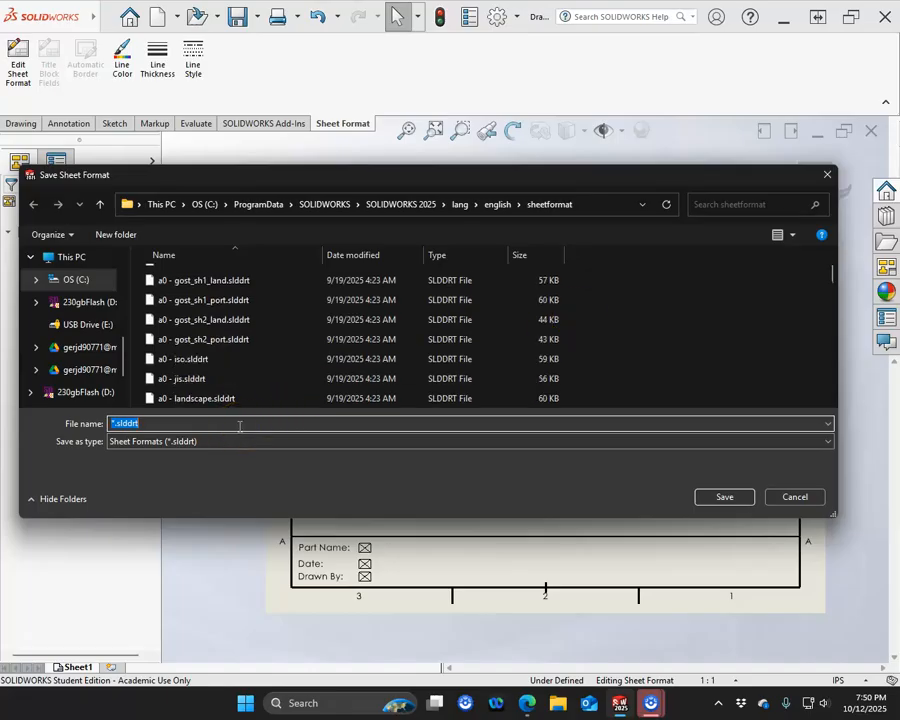
pyautogui.write('A')
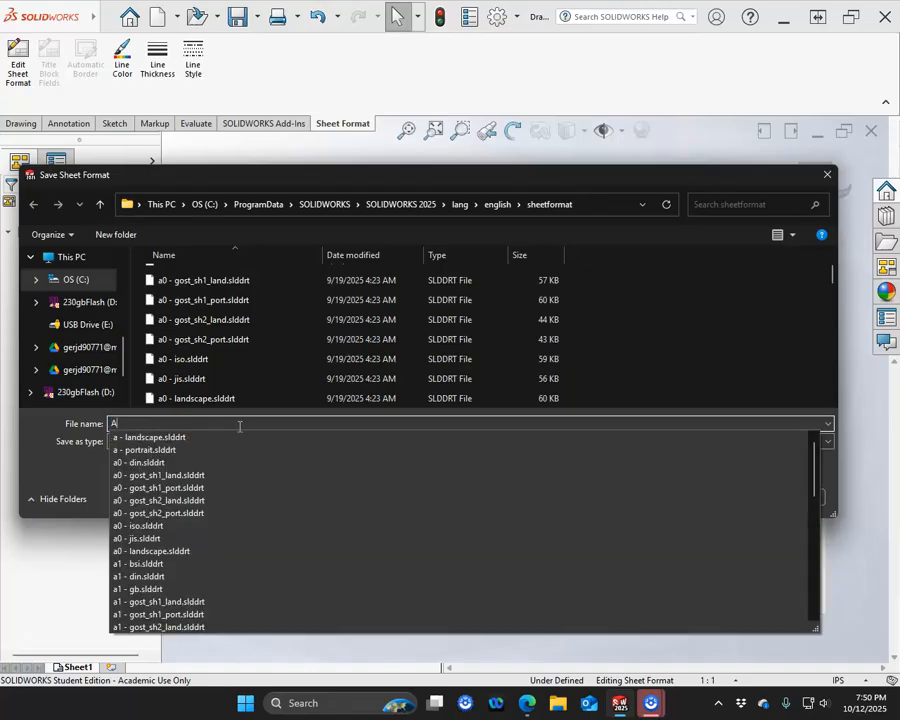
pyautogui.write(' 2')
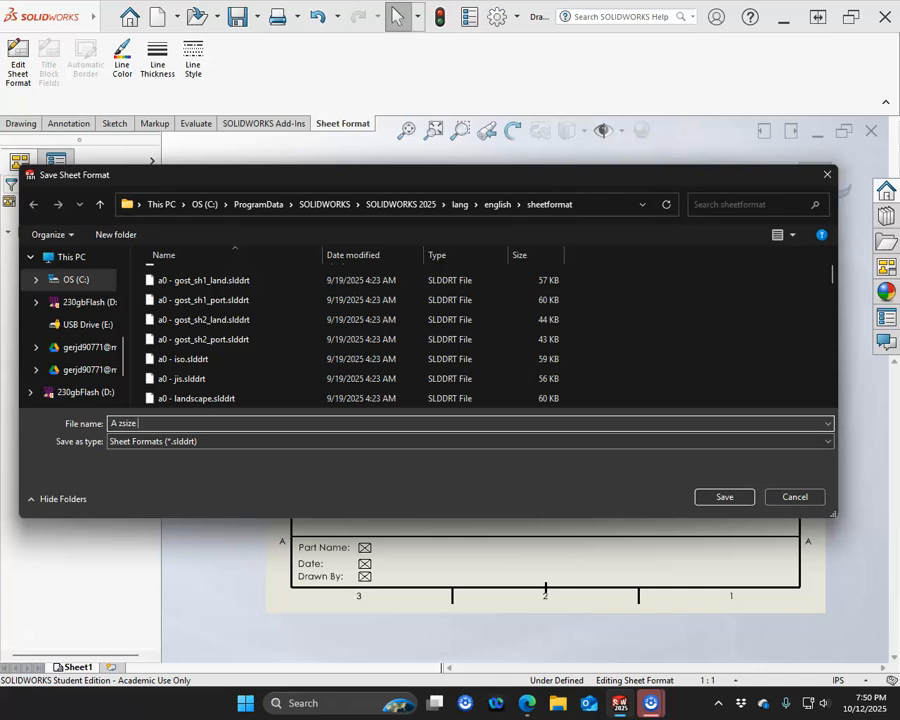
pyautogui.press('BackSpace')
pyautogui.write('s')
pyautogui.click(722, 497)
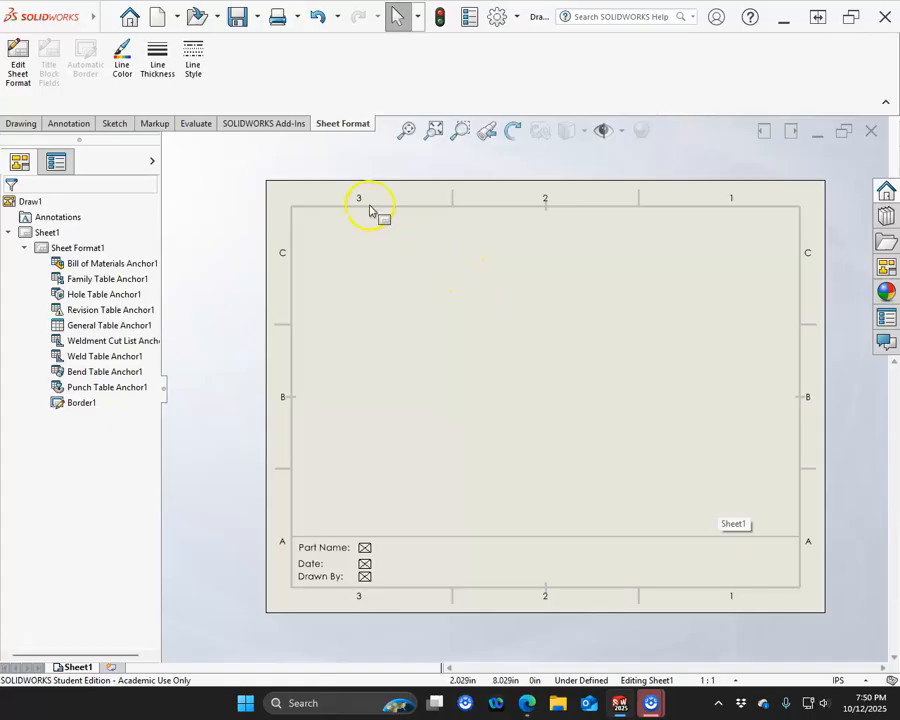
# Start saving a copy of the drawing under a new file type, Drawing Templates (*.drwdot).
pyautogui.click(164, 17)
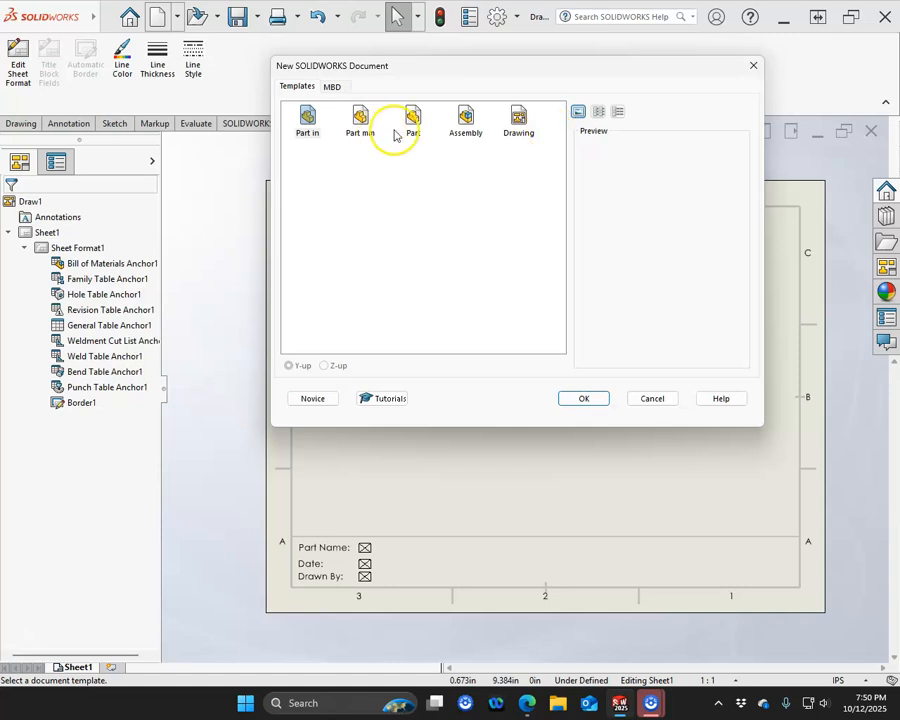
pyautogui.click(648, 397)
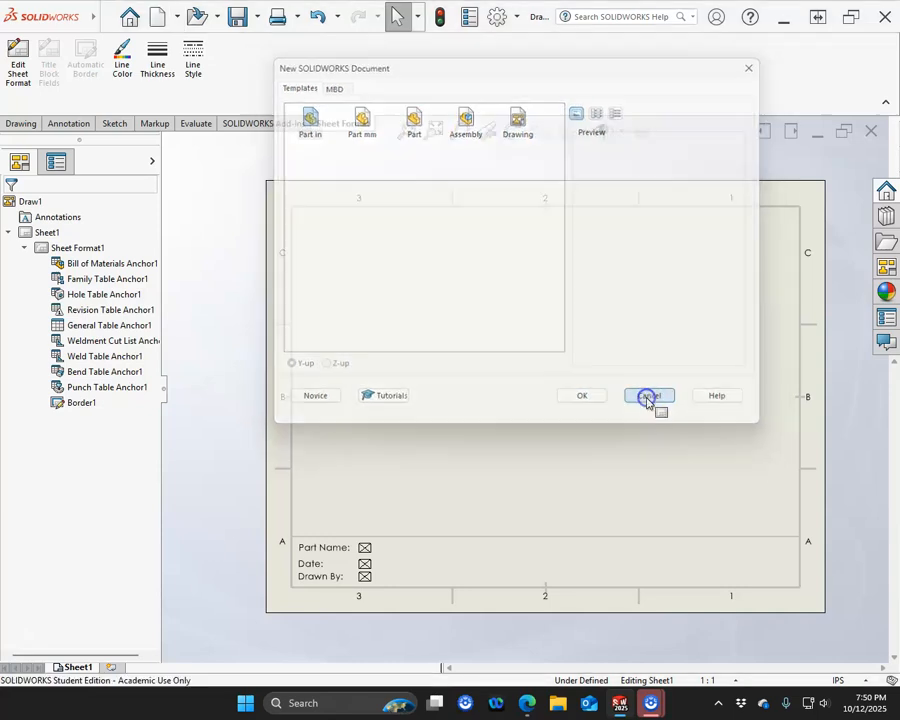
pyautogui.click(258, 20)
pyautogui.click(264, 57)
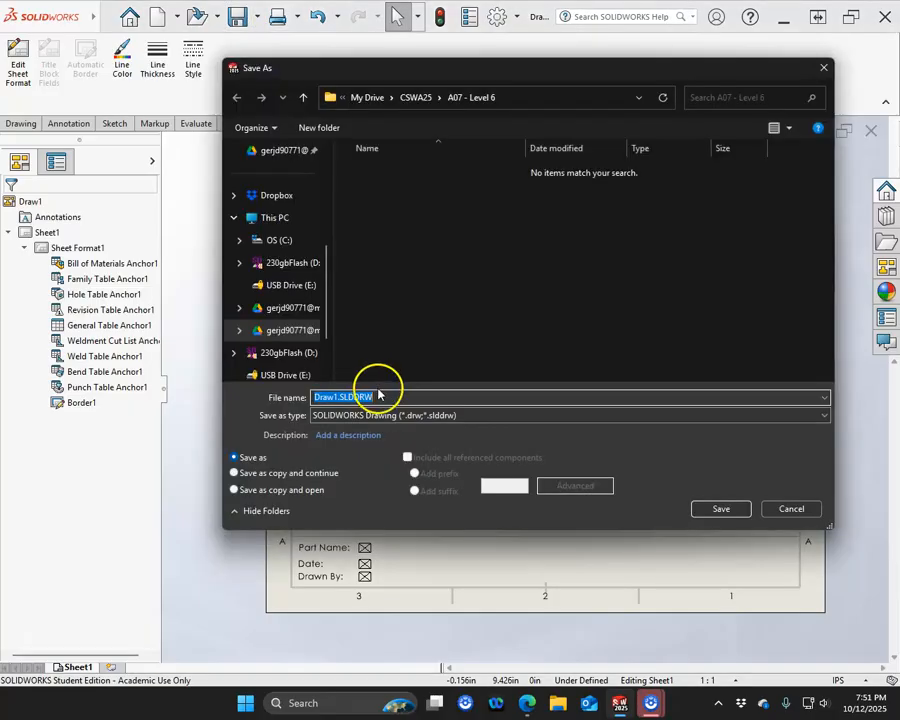
pyautogui.click(402, 415)
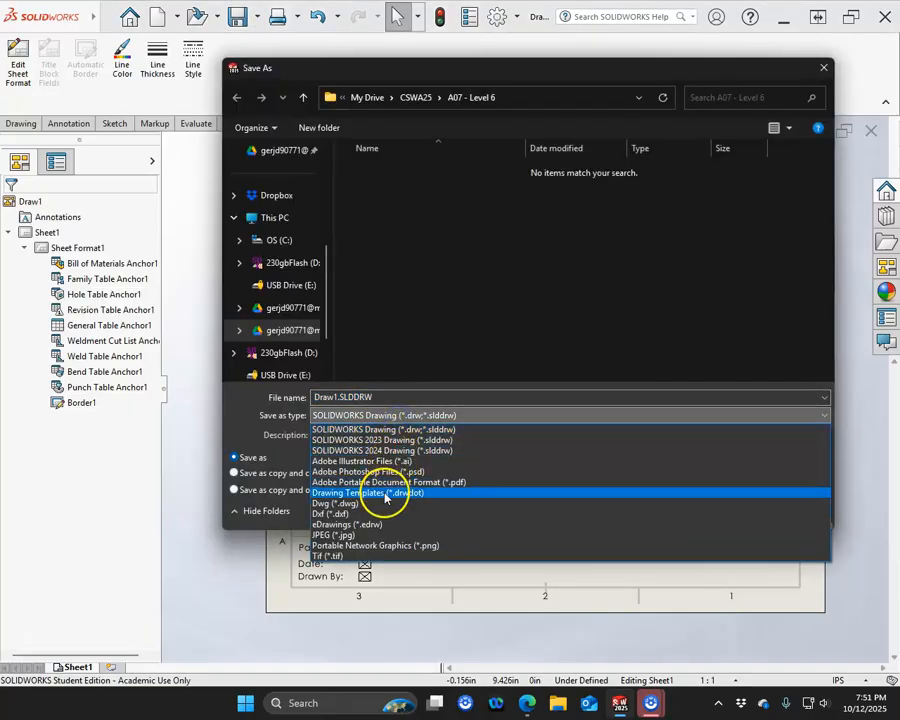
pyautogui.click(386, 493)
pyautogui.click(404, 417)
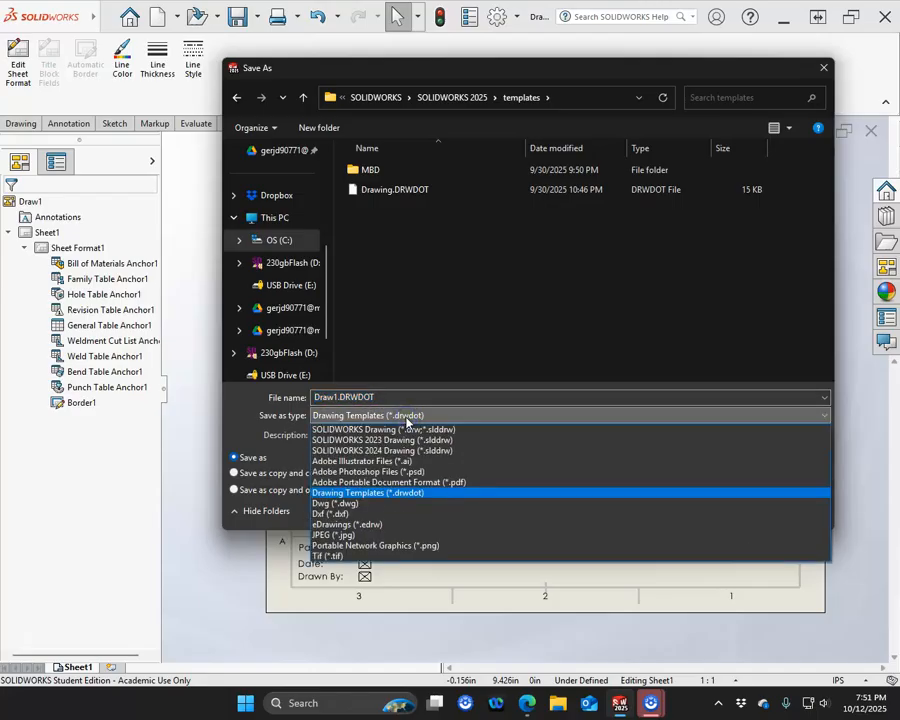
# Name the drawing template "A size inch land" and save it in the SOLIDWORKS 2025 templates folder.
pyautogui.click(459, 397)
pyautogui.doubleClick(433, 398)
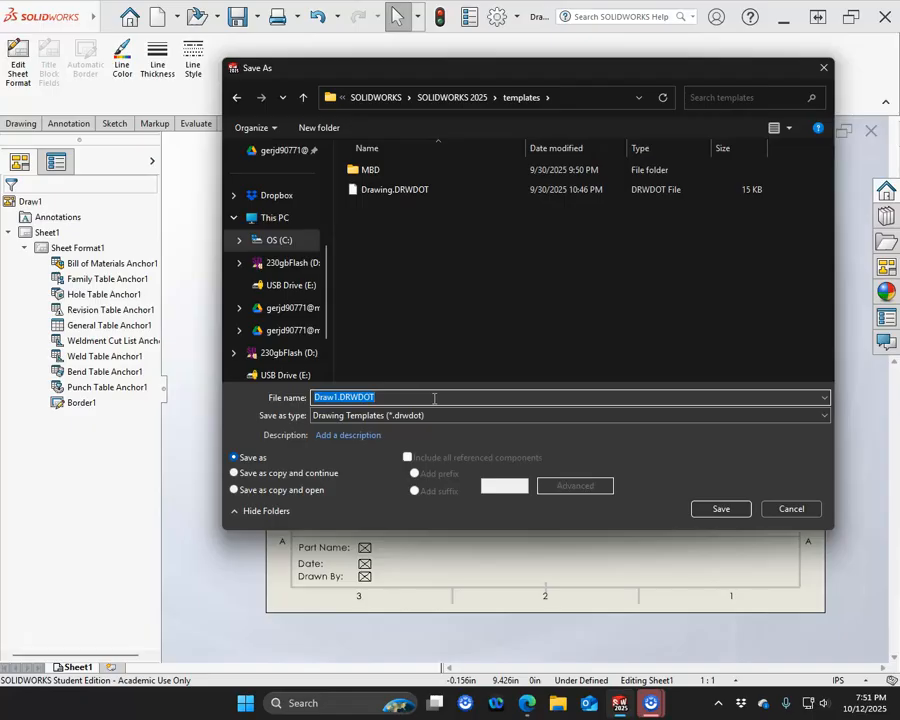
pyautogui.moveTo(222, 222); pyautogui.dragTo(106, 224)
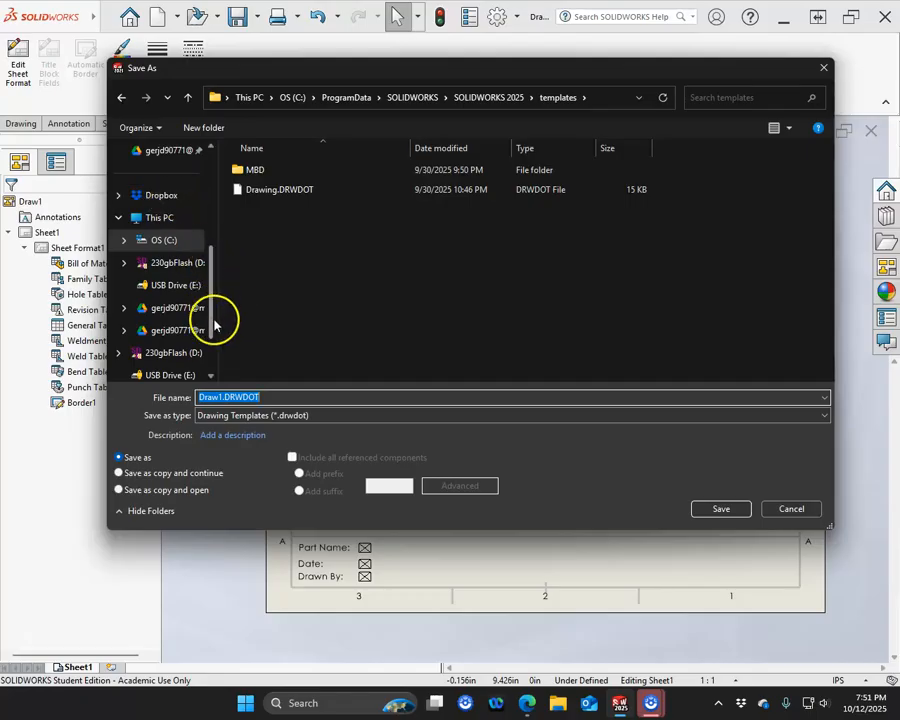
pyautogui.write('A')
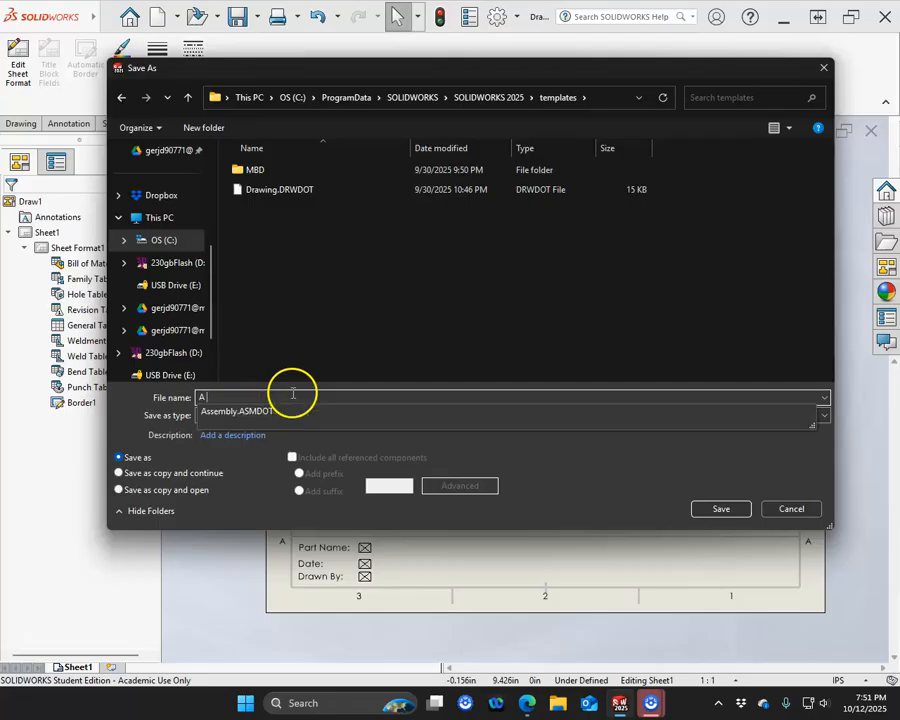
pyautogui.write(' size land')
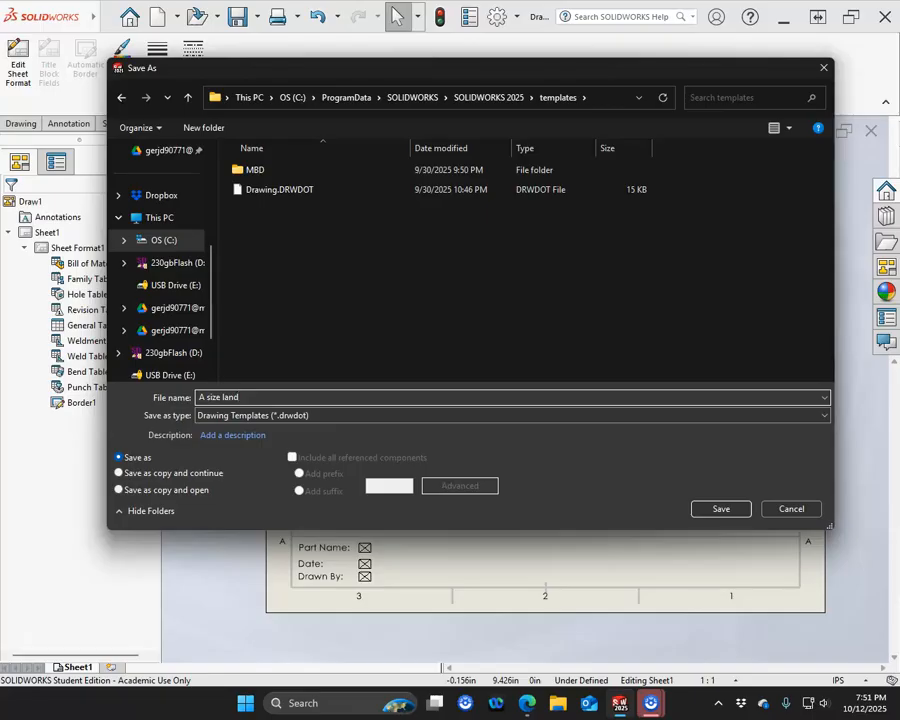
pyautogui.click(220, 397)
pyautogui.write('inch')
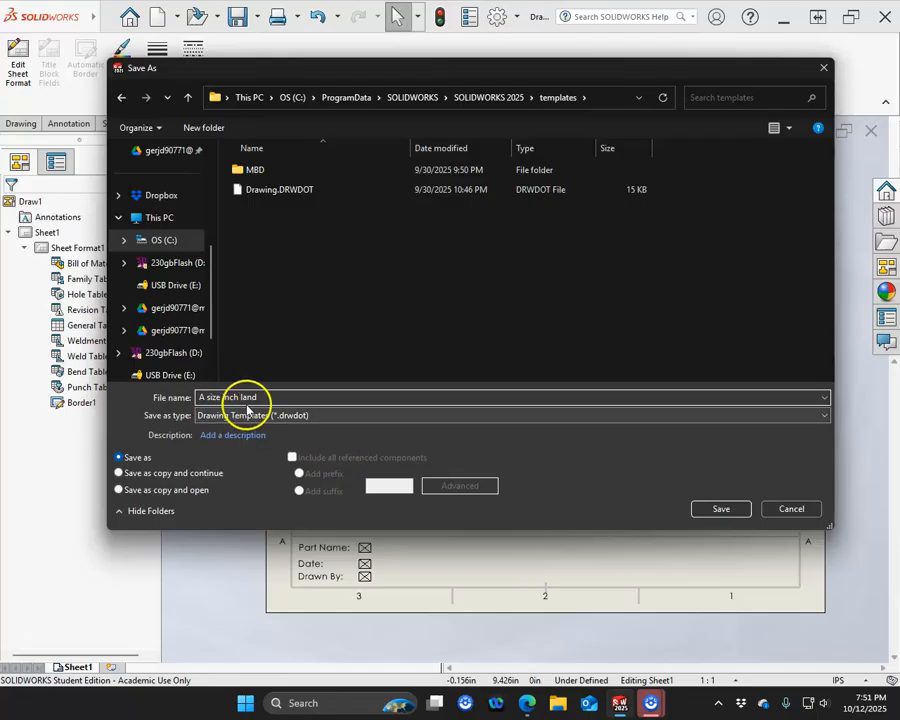
pyautogui.click(719, 509)
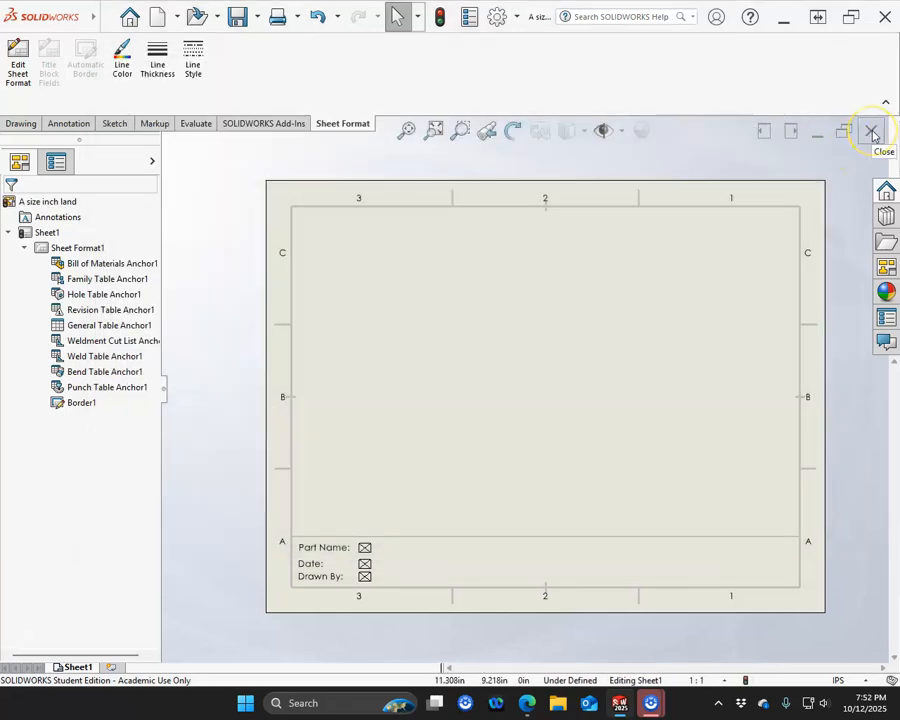
# Close the template document and create a new drawing from the A size inch land template.
pyautogui.click(873, 135)
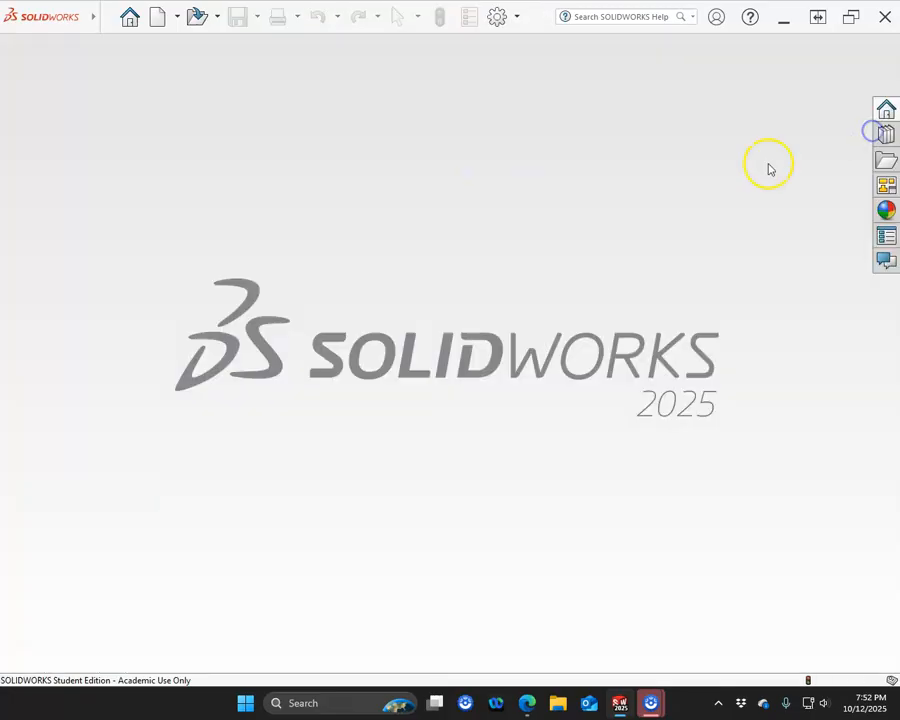
pyautogui.click(157, 16)
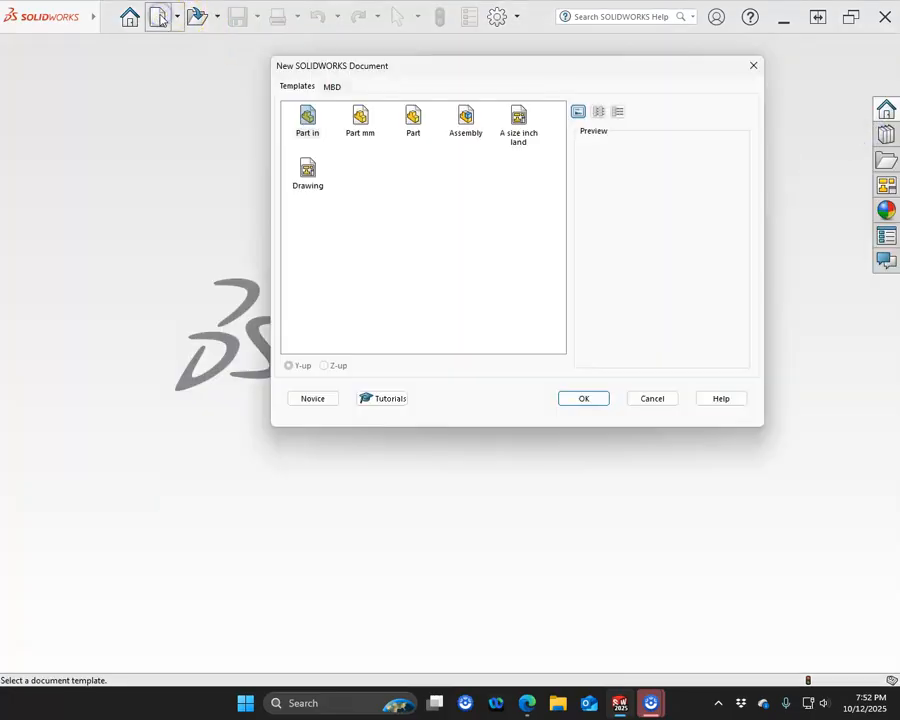
pyautogui.doubleClick(510, 130)
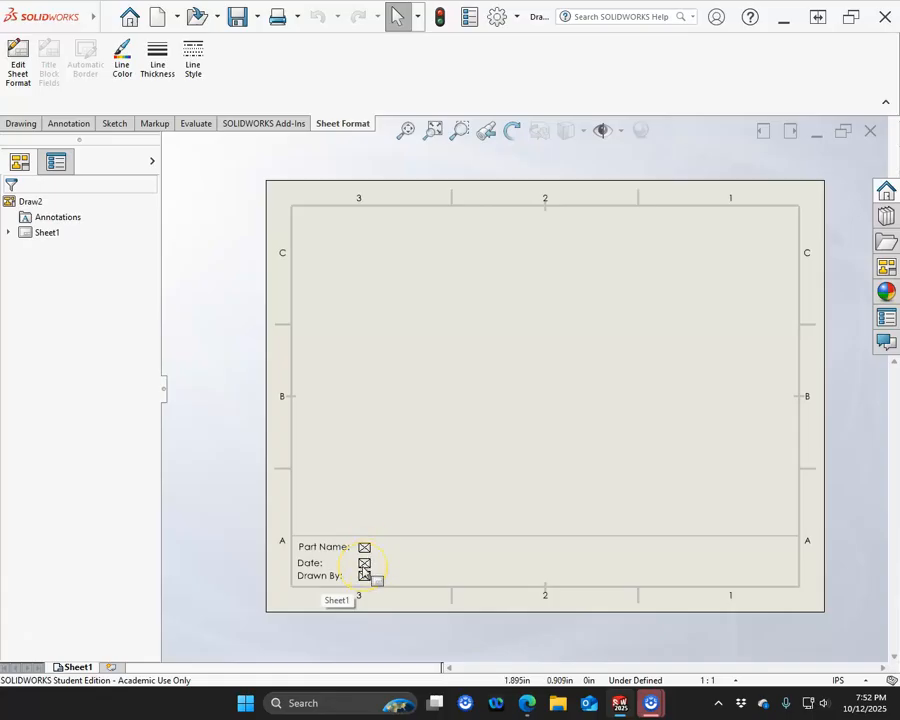
pyautogui.click(364, 572)
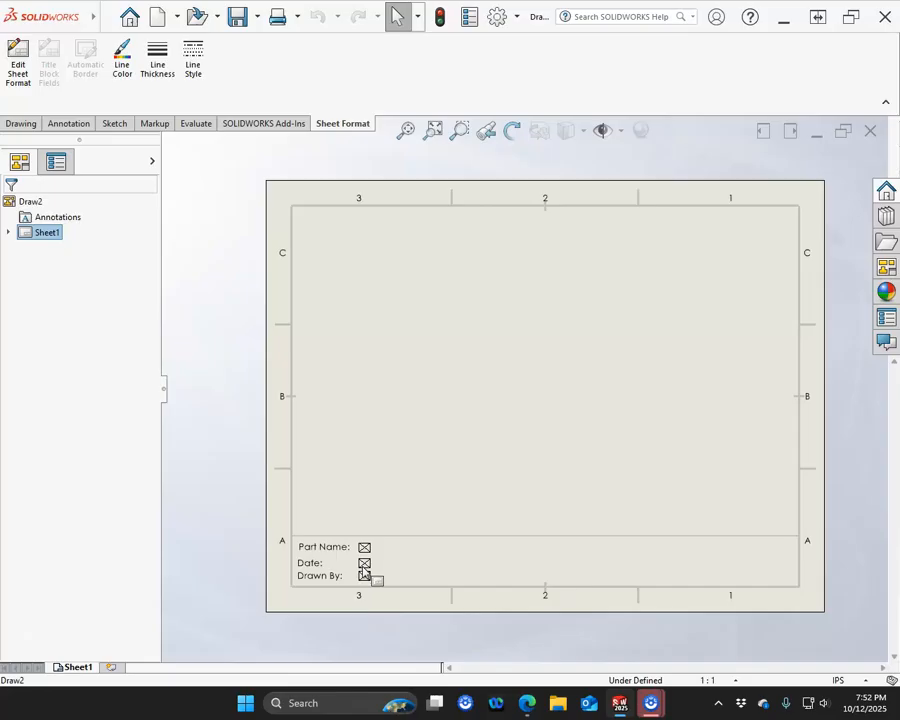
pyautogui.click(362, 363)
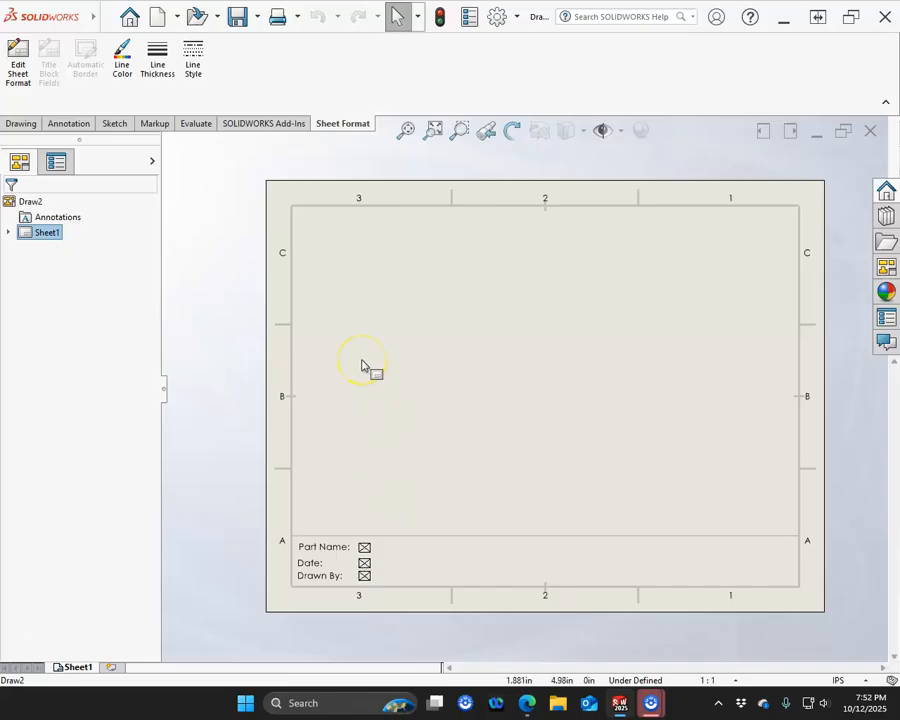
pyautogui.click(361, 363)
pyautogui.click(359, 386)
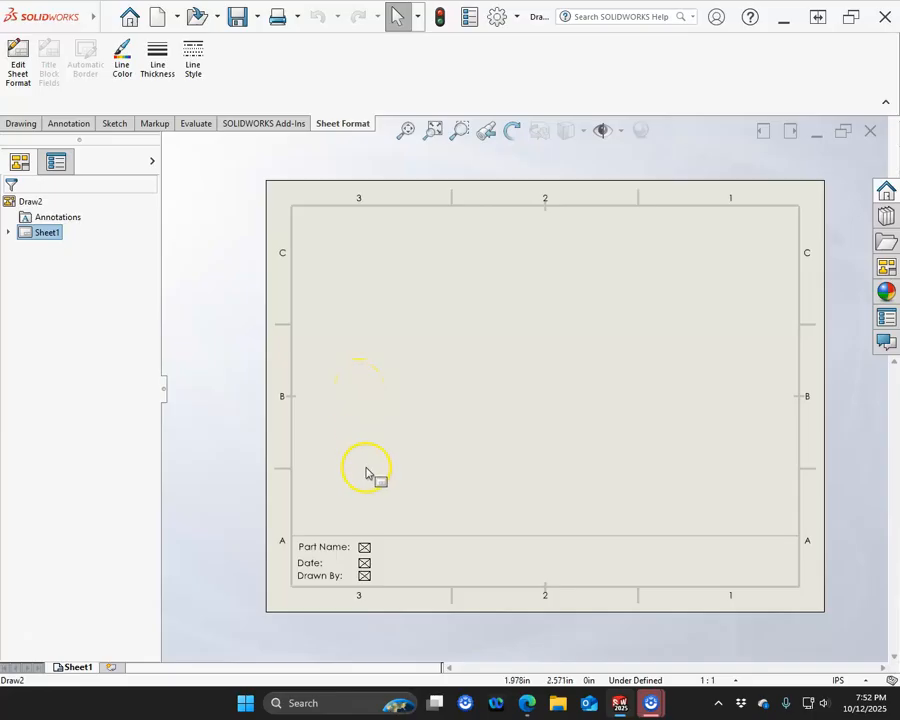
# Add a note reading "Part 1" beside the Part Name field in the title block.
pyautogui.scroll(-2, 412, 554)
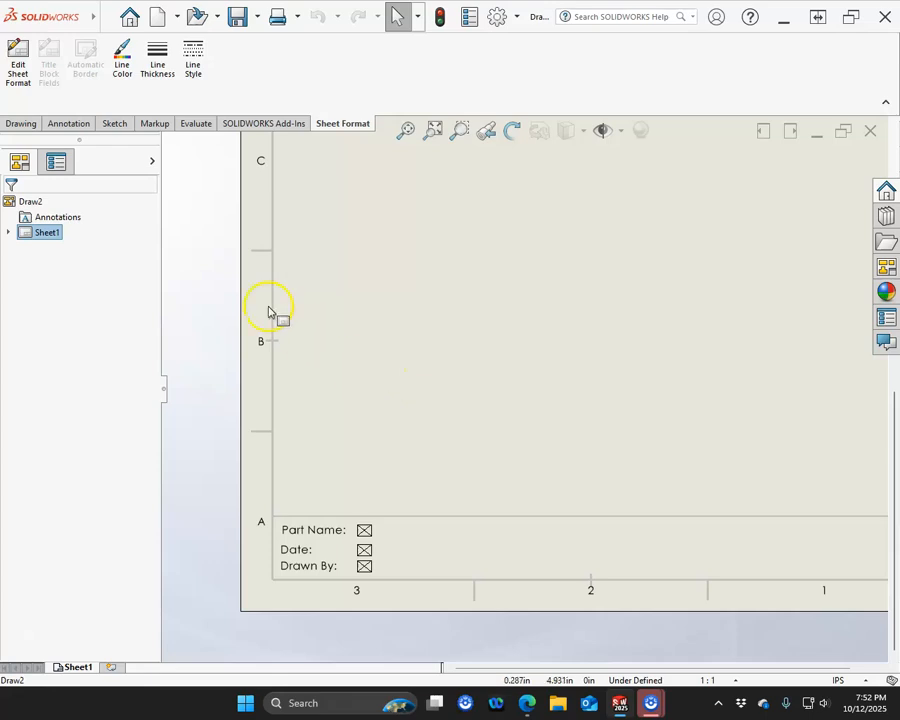
pyautogui.click(74, 124)
pyautogui.click(165, 57)
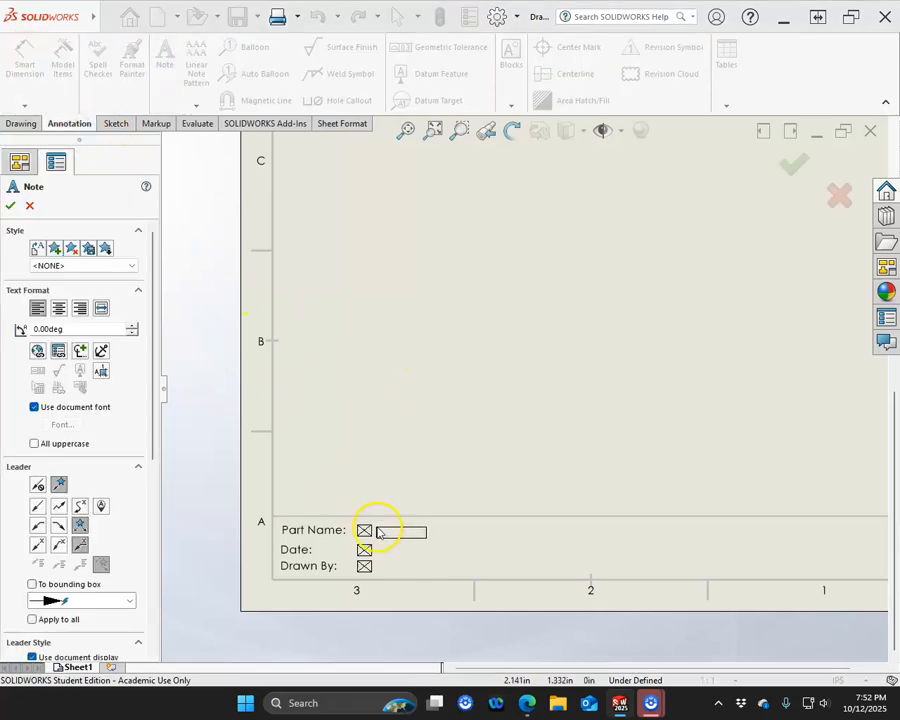
pyautogui.click(376, 527)
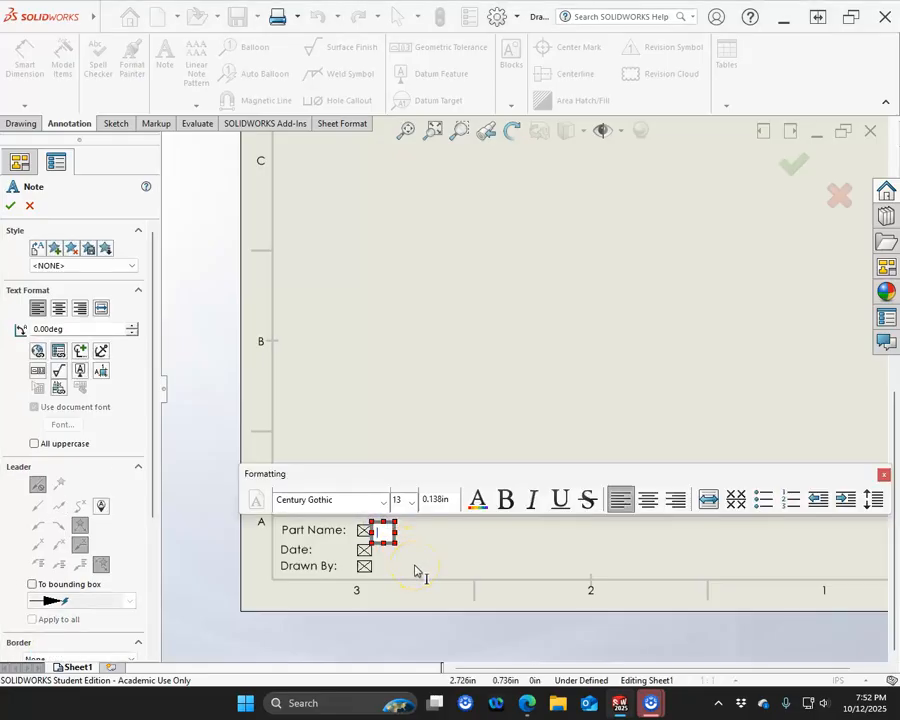
pyautogui.write('Parts')
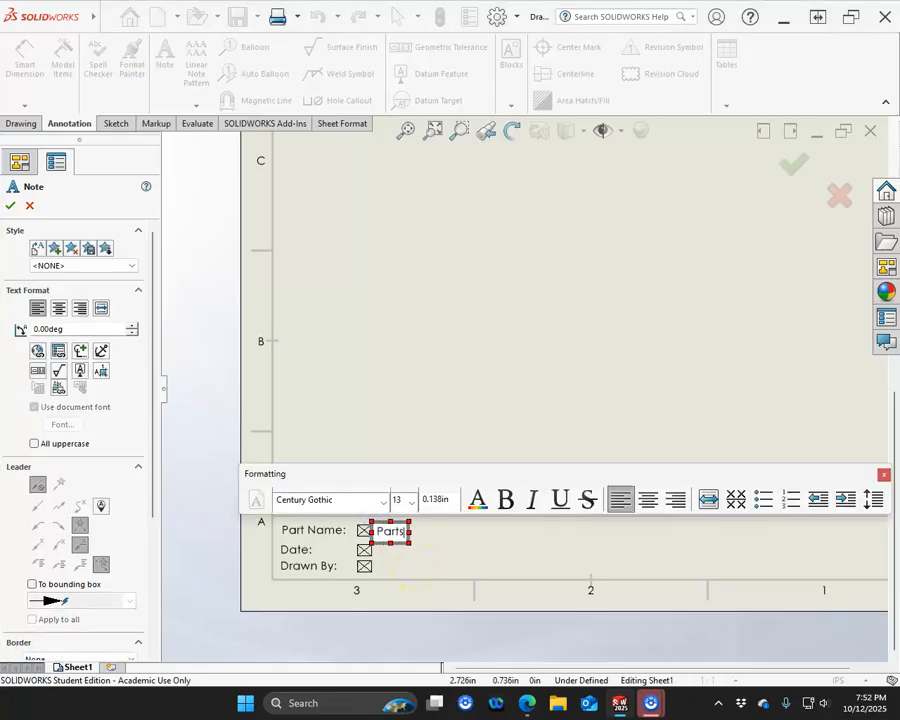
pyautogui.press('BackSpace')
pyautogui.write('1')
pyautogui.press('Return')
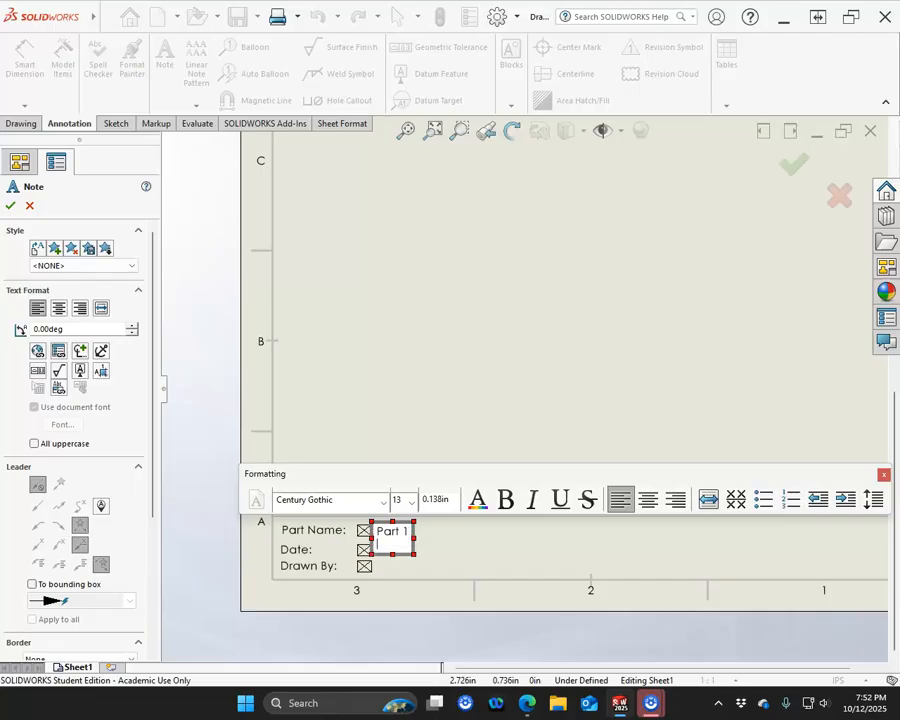
pyautogui.click(791, 166)
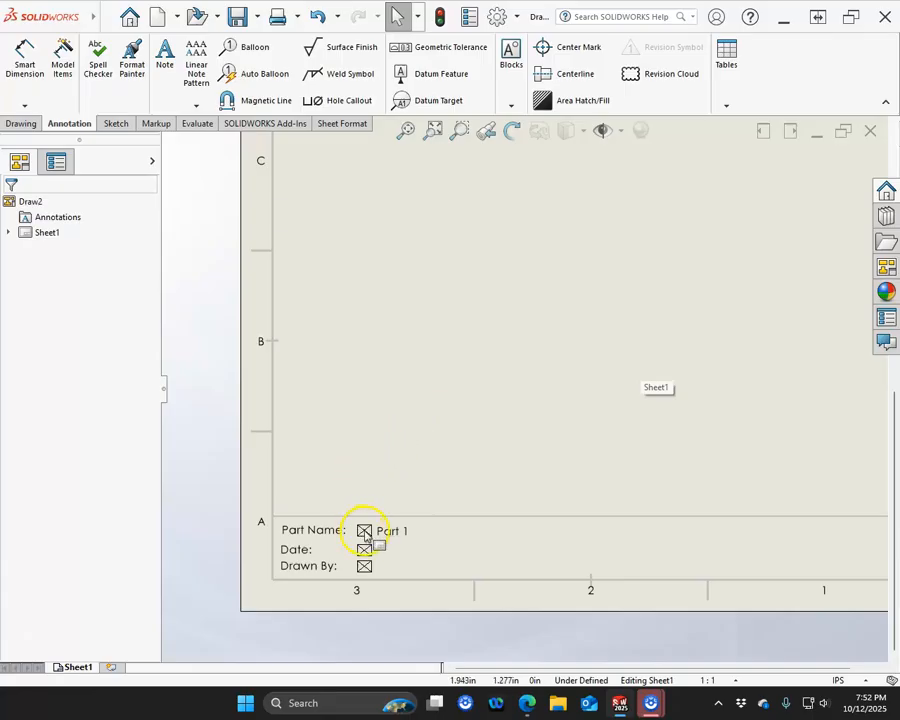
# Create another new drawing from the standard Drawing template.
pyautogui.scroll(3, 440, 374)
pyautogui.scroll(-2, 610, 352)
pyautogui.scroll(-1, 600, 290)
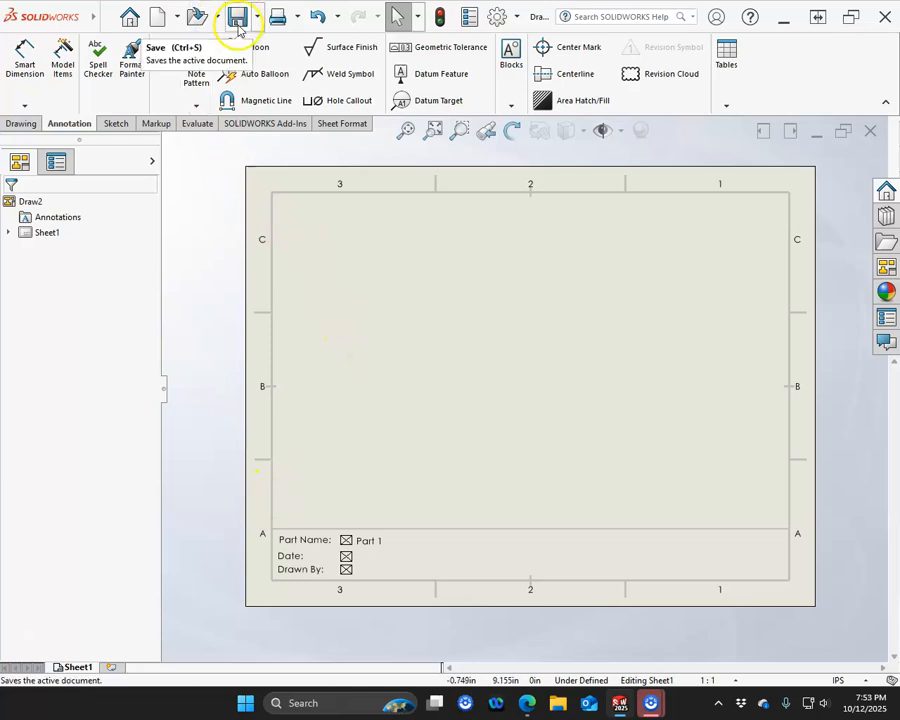
pyautogui.click(165, 18)
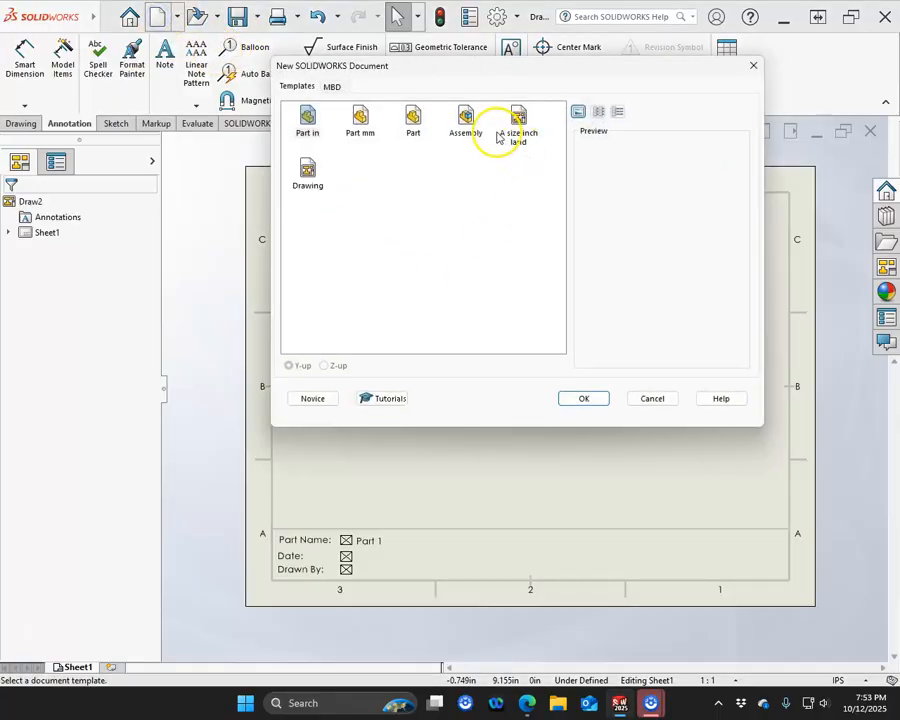
pyautogui.doubleClick(308, 175)
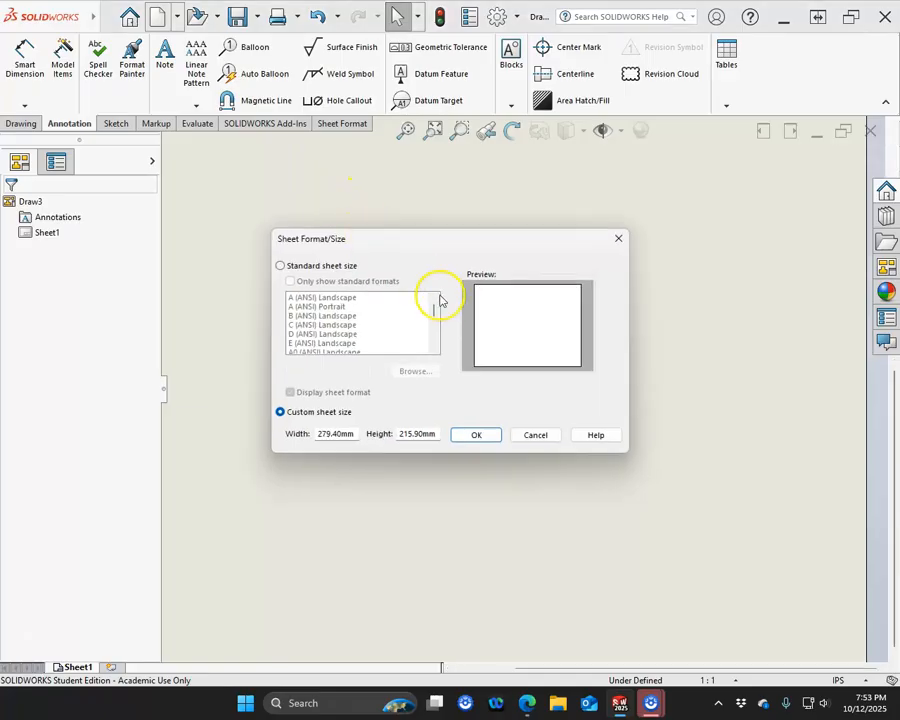
# Switch the new drawing from a custom to a standard sheet size and look through the available sheet formats.
pyautogui.click(281, 265)
pyautogui.moveTo(432, 311)
pyautogui.mouseDown()
pyautogui.moveTo(433, 341)
pyautogui.moveTo(433, 315)
pyautogui.mouseUp()
pyautogui.scroll(1, 369, 335)
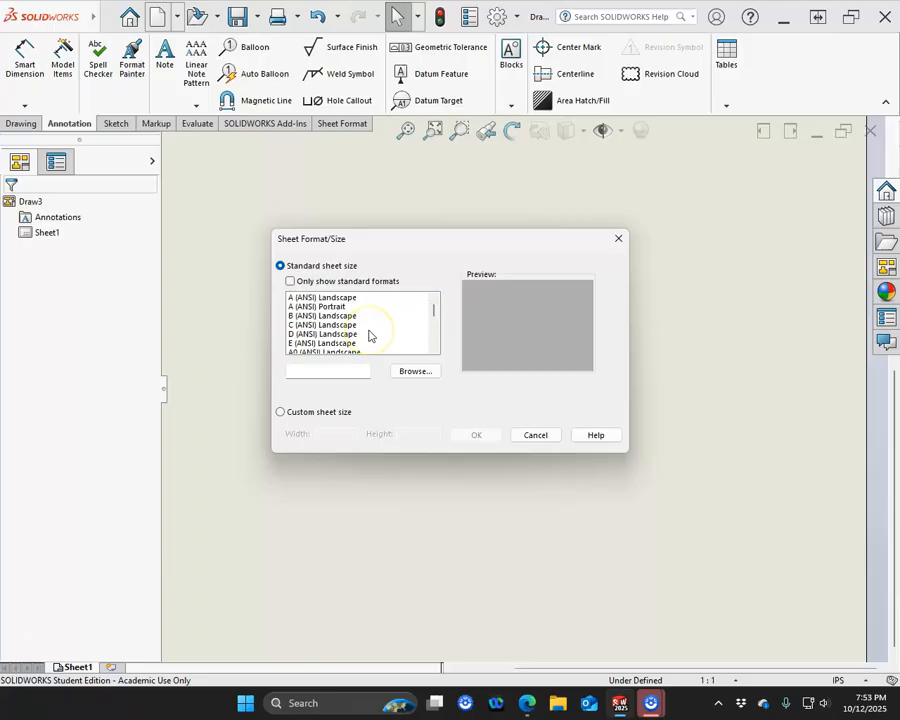
pyautogui.scroll(-5, 369, 335)
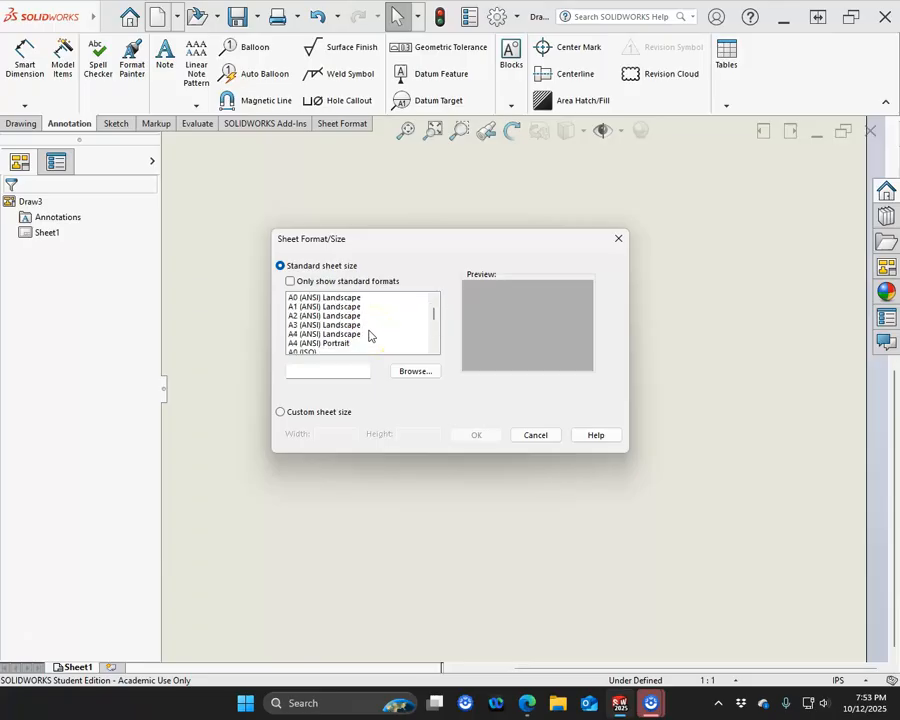
pyautogui.scroll(-8, 369, 335)
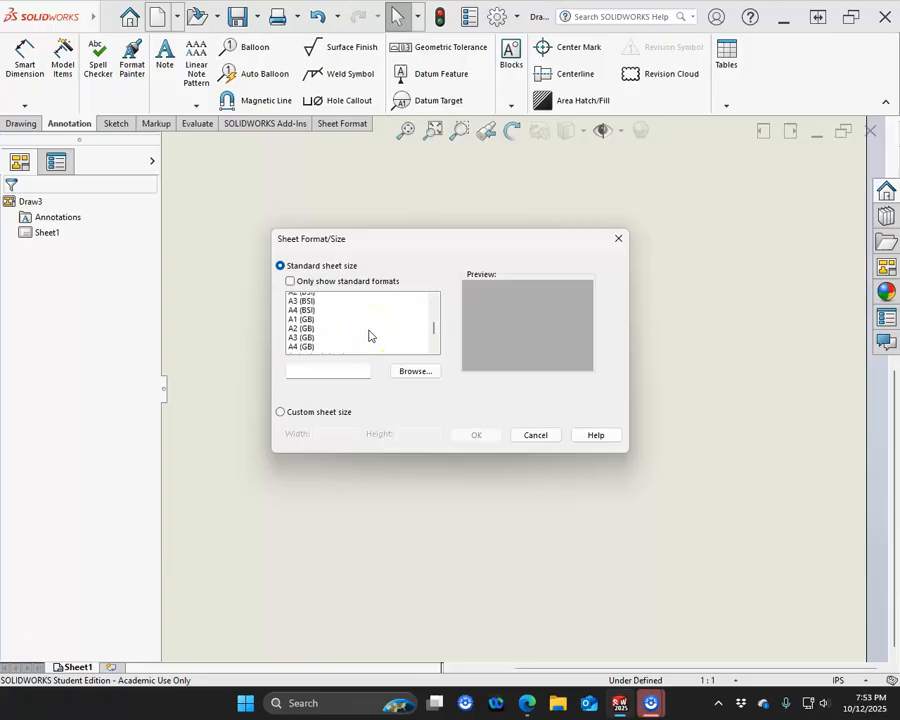
# Load the sheet format file "A size inch land.slddrt" from the sheetformat folder and apply it to the new drawing.
pyautogui.click(414, 371)
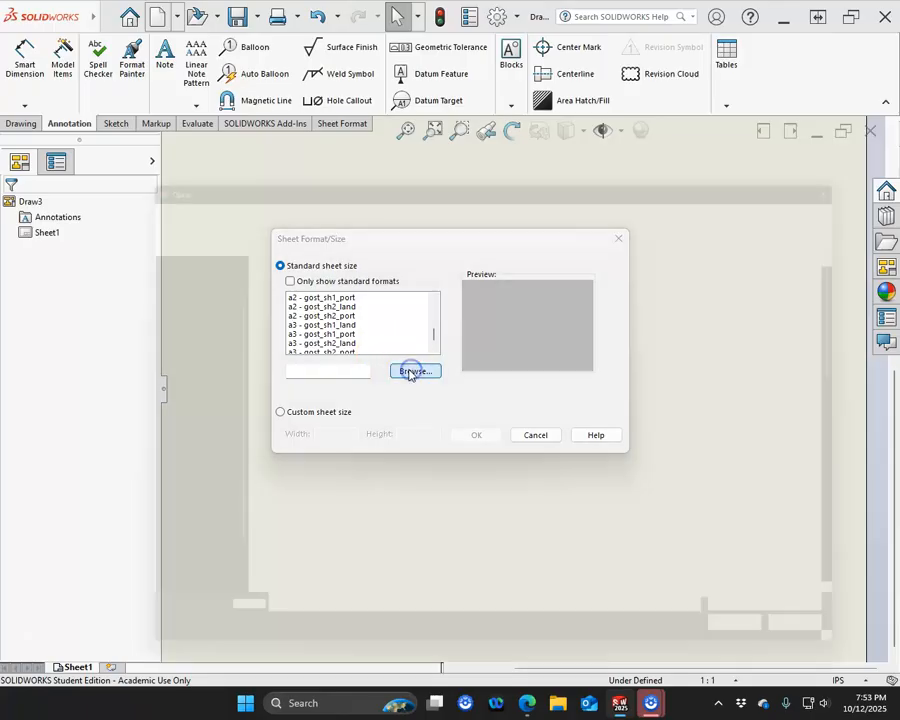
pyautogui.scroll(-2, 416, 379)
pyautogui.scroll(2, 418, 379)
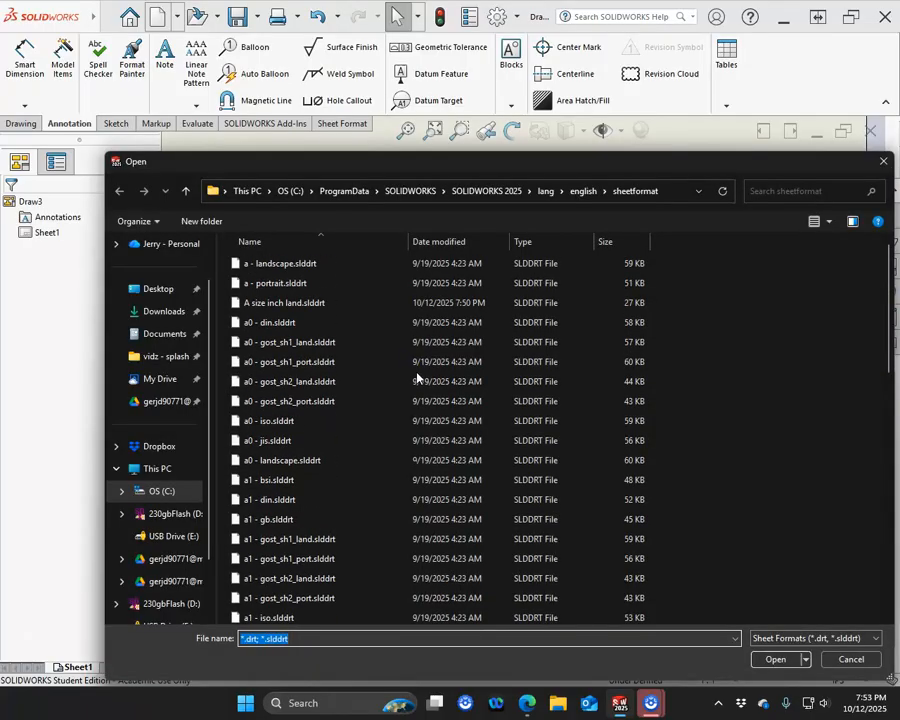
pyautogui.click(300, 303)
pyautogui.click(768, 659)
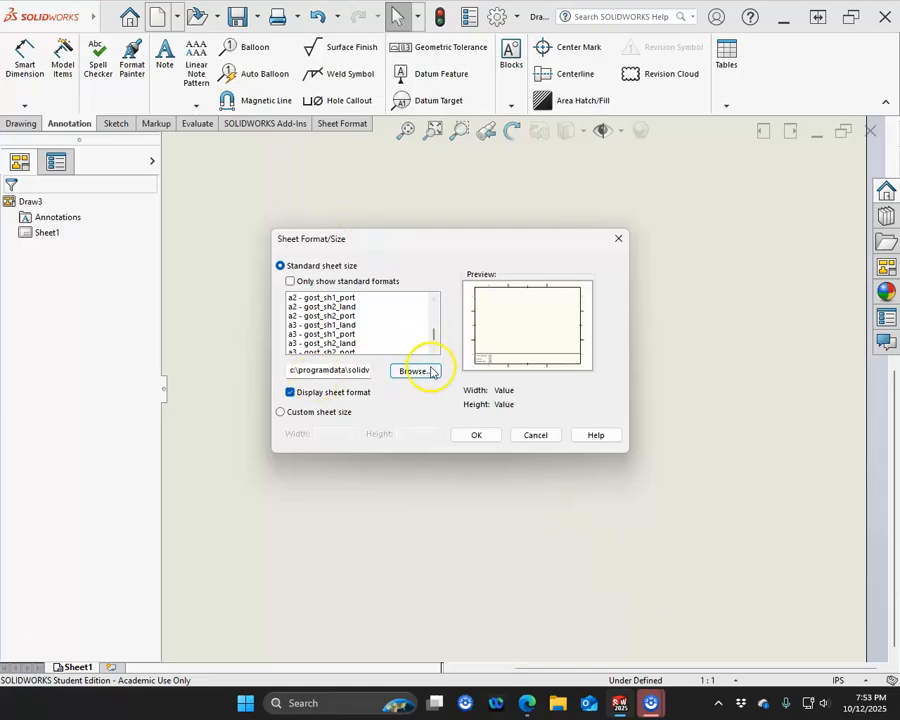
pyautogui.moveTo(432, 337); pyautogui.dragTo(431, 322)
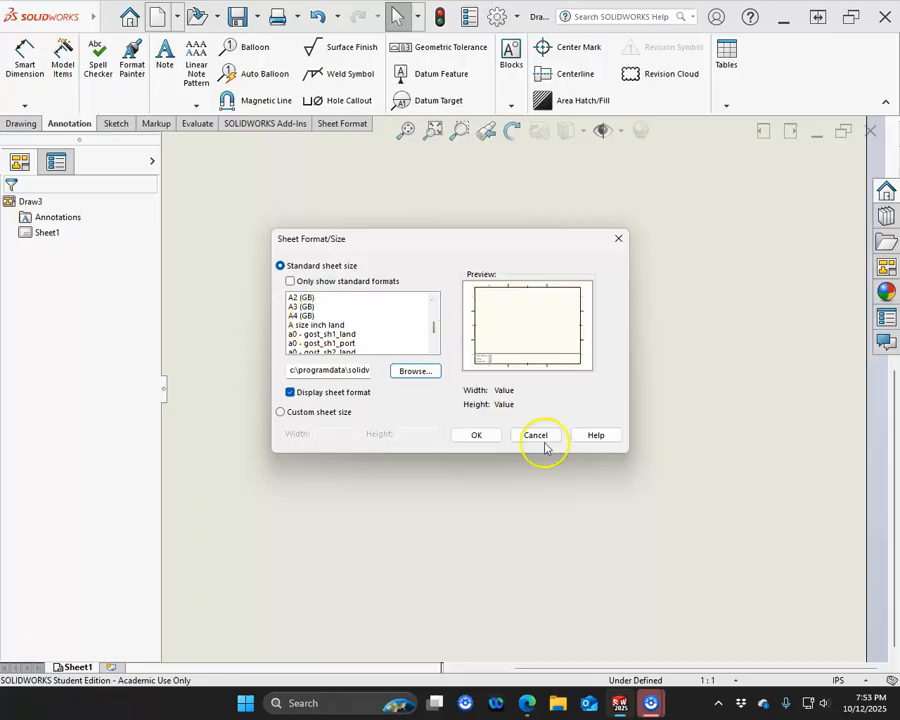
pyautogui.click(477, 436)
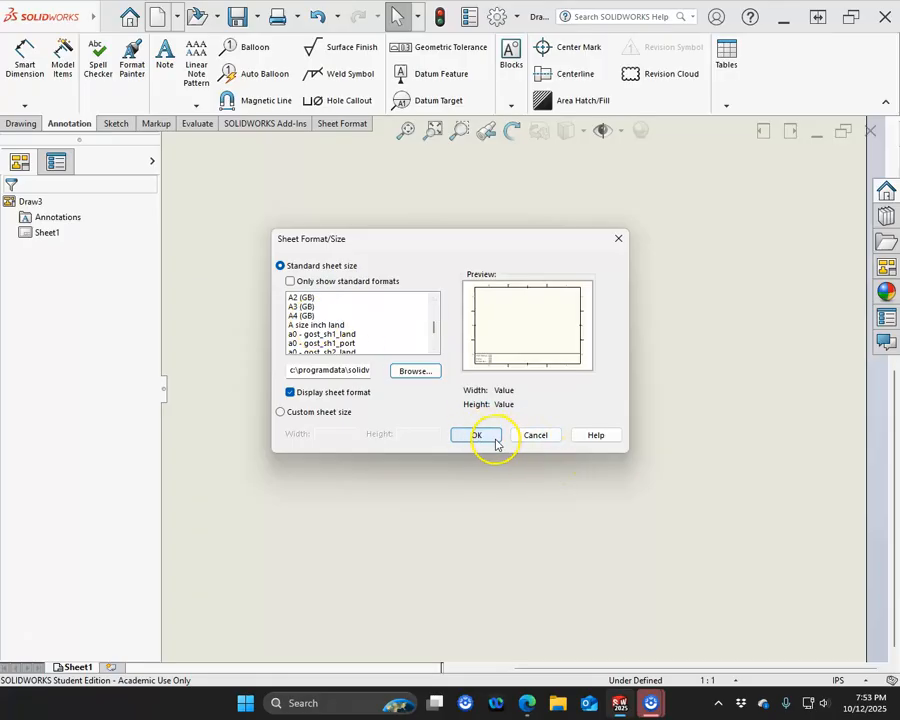